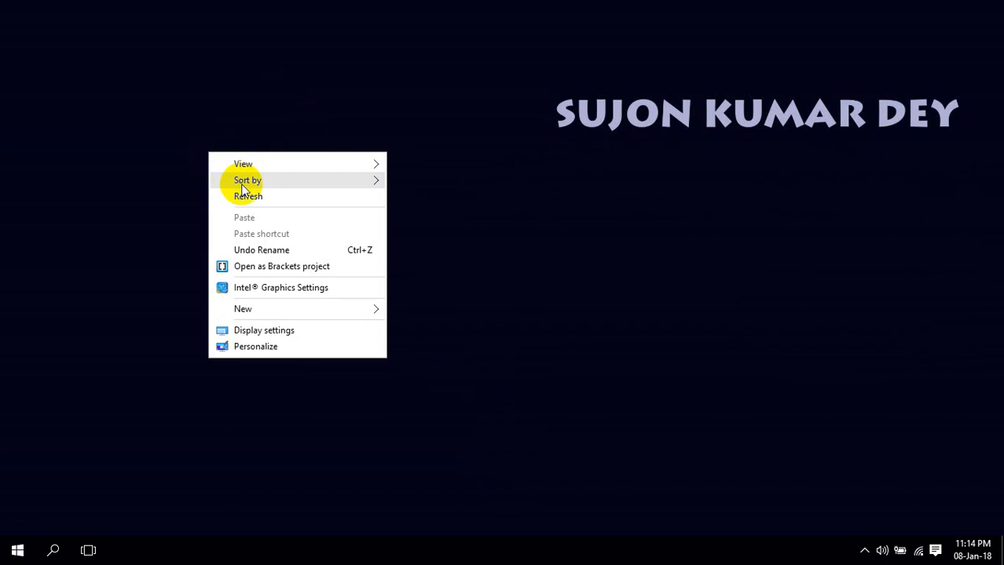
# Open XAMPP Control Panel from the tray, confirm Apache and MySQL are running, and minimize it
pyautogui.click(250, 195)
pyautogui.click(862, 549)
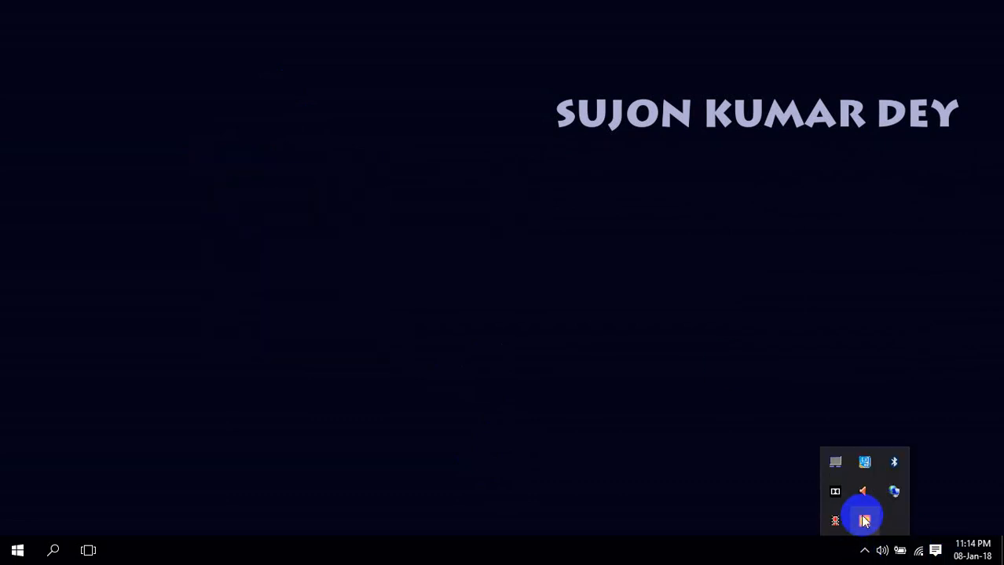
pyautogui.click(864, 520)
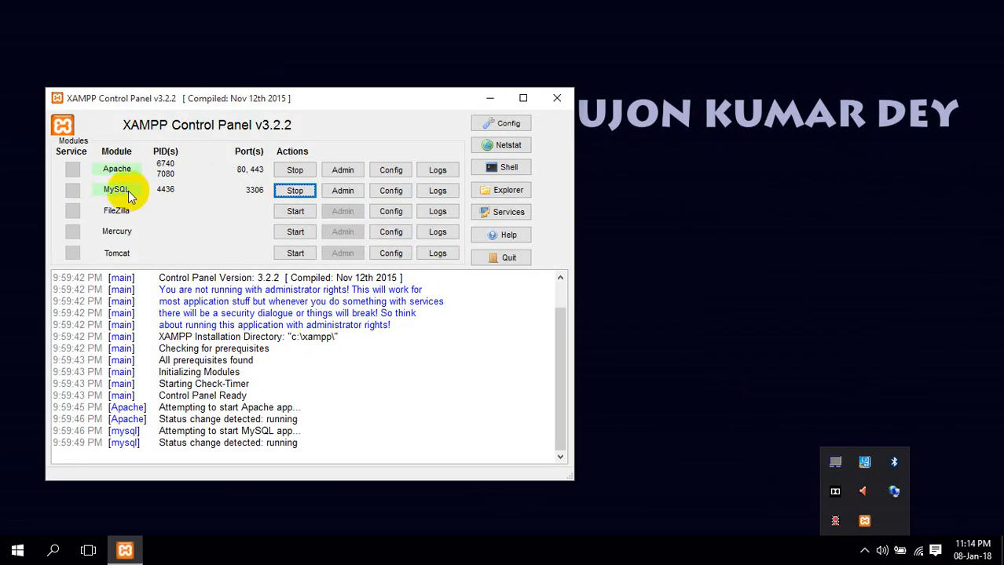
pyautogui.click(488, 98)
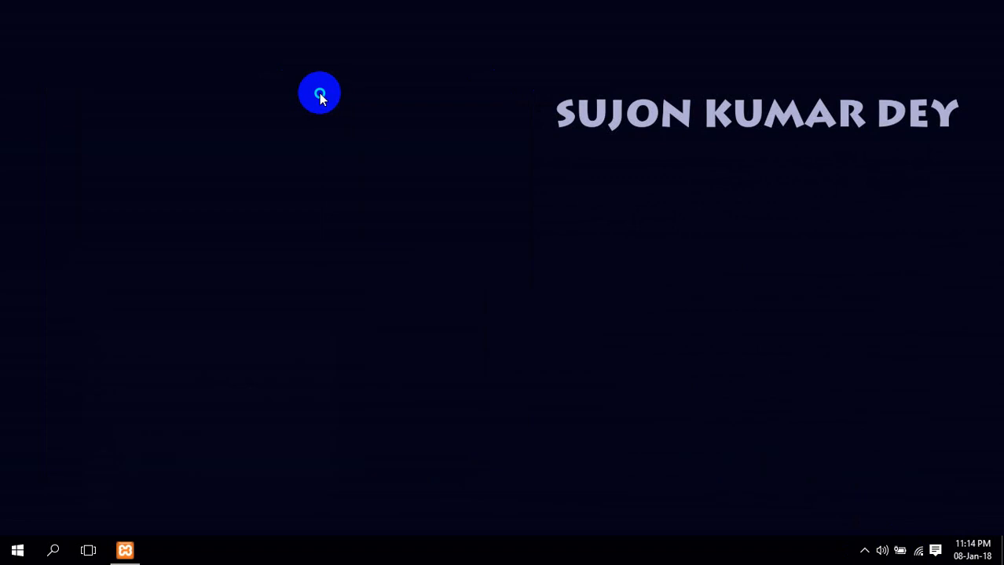
# Refresh the desktop and bring up the Start menu
pyautogui.rightClick(319, 95)
pyautogui.click(357, 138)
pyautogui.click(17, 550)
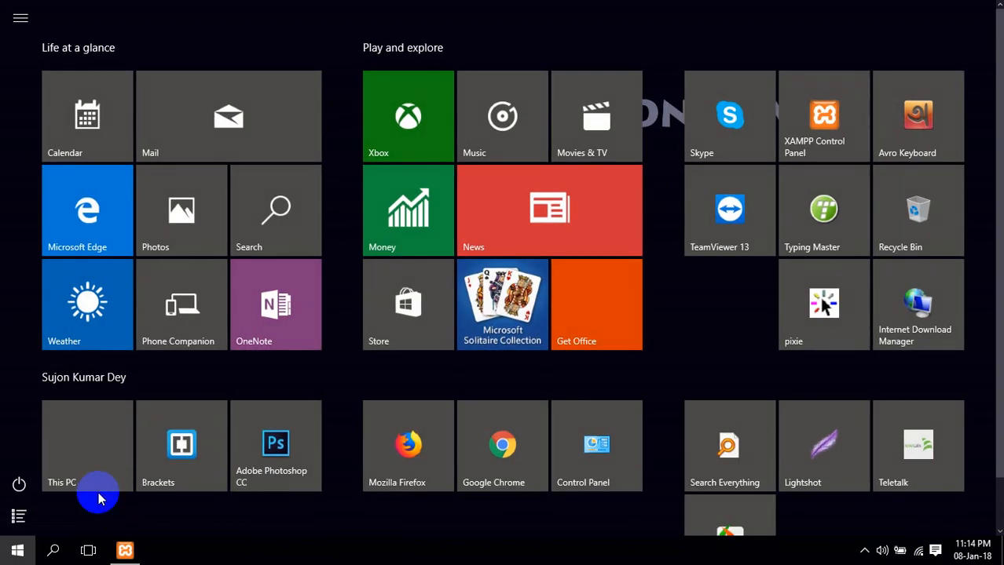
# Make a new folder named colormag inside C:\xampp\htdocs
pyautogui.click(82, 426)
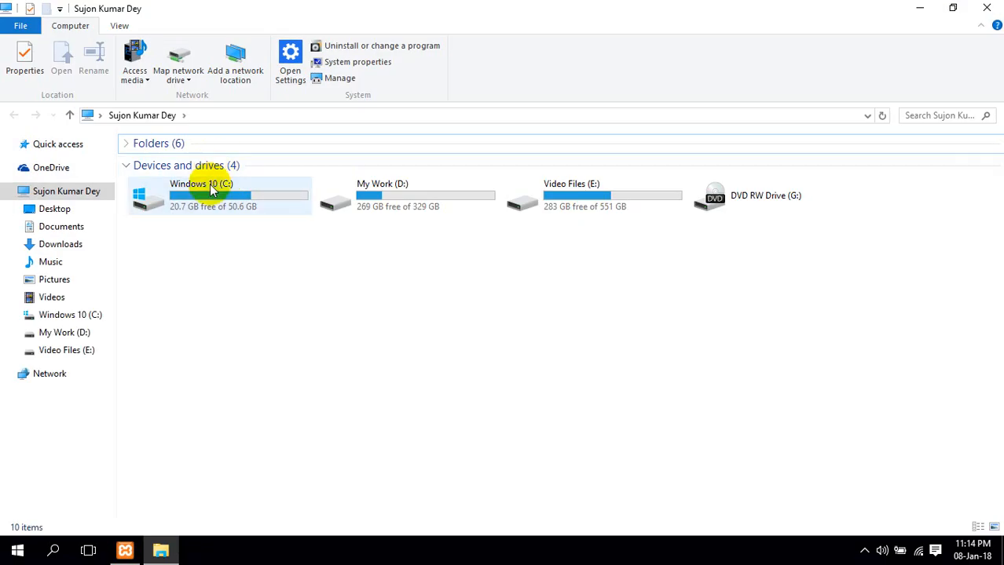
pyautogui.click(210, 193)
pyautogui.doubleClick(208, 193)
pyautogui.doubleClick(174, 336)
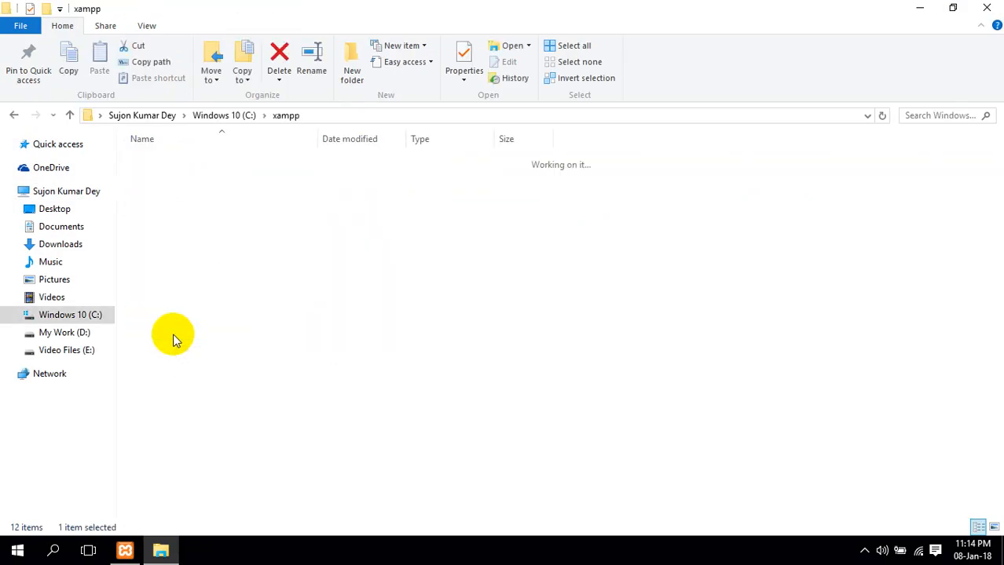
pyautogui.doubleClick(182, 242)
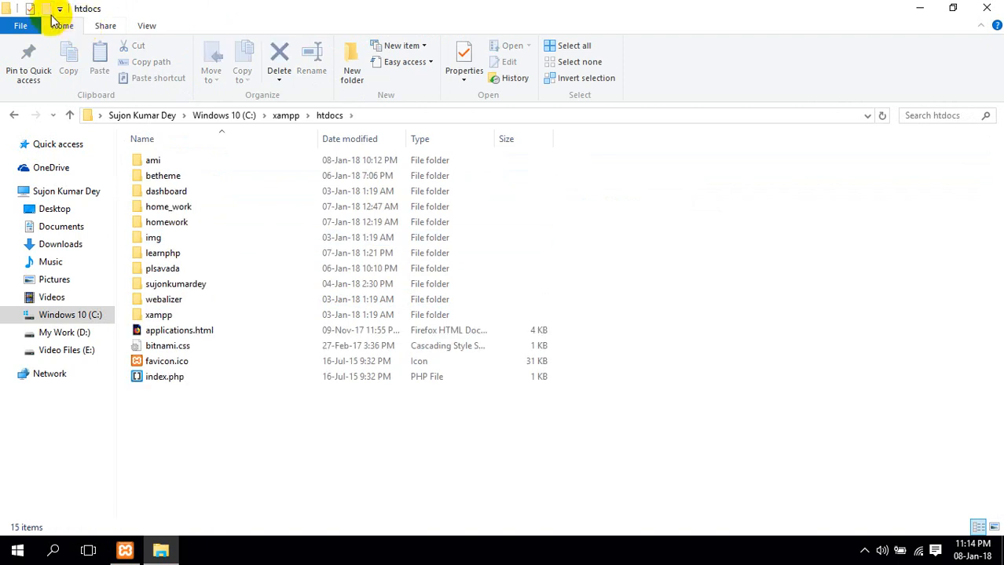
pyautogui.write('colormag')
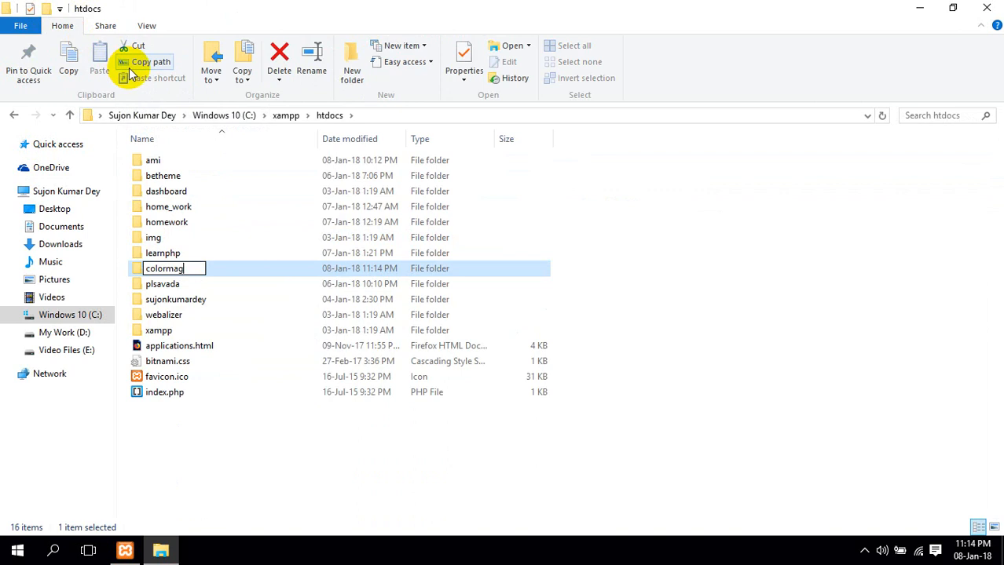
pyautogui.press('Return')
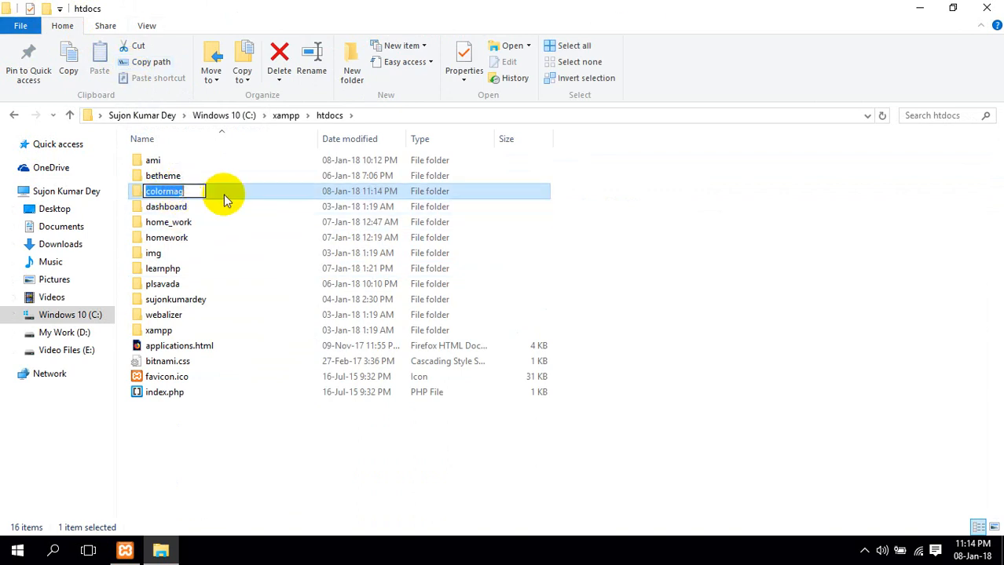
pyautogui.click(85, 336)
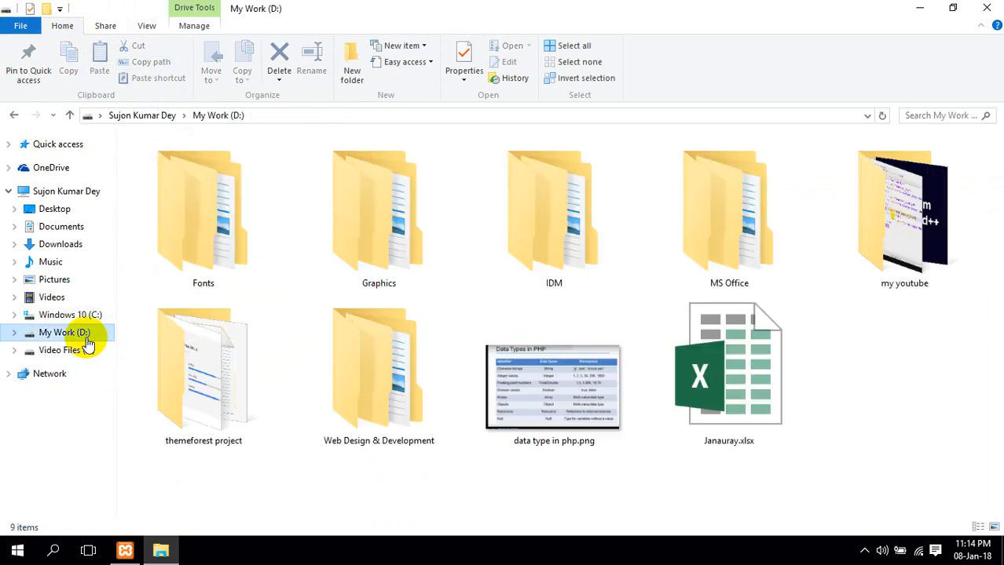
# Copy wordpress-4.7.zip from D:\Web Design & Development\Wordpress
pyautogui.doubleClick(410, 386)
pyautogui.doubleClick(201, 227)
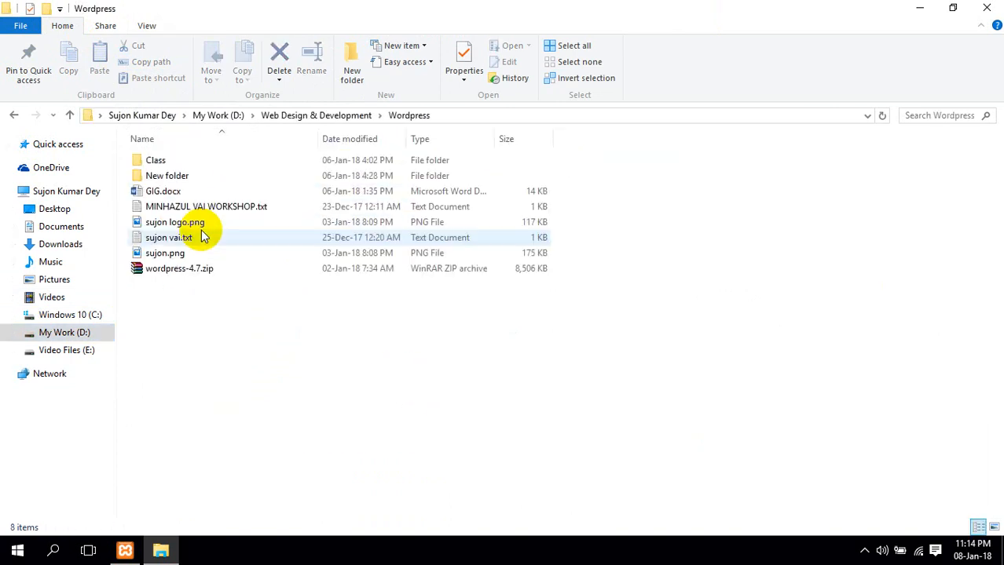
pyautogui.rightClick(172, 269)
pyautogui.click(229, 446)
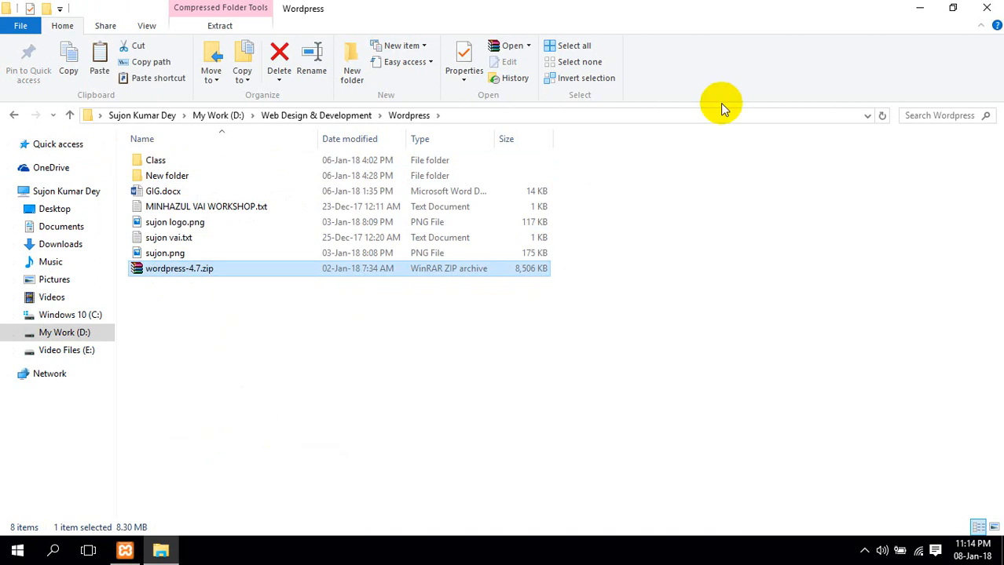
# Close File Explorer and paste wordpress-4.7.zip onto the desktop
pyautogui.click(991, 8)
pyautogui.rightClick(219, 180)
pyautogui.click(265, 245)
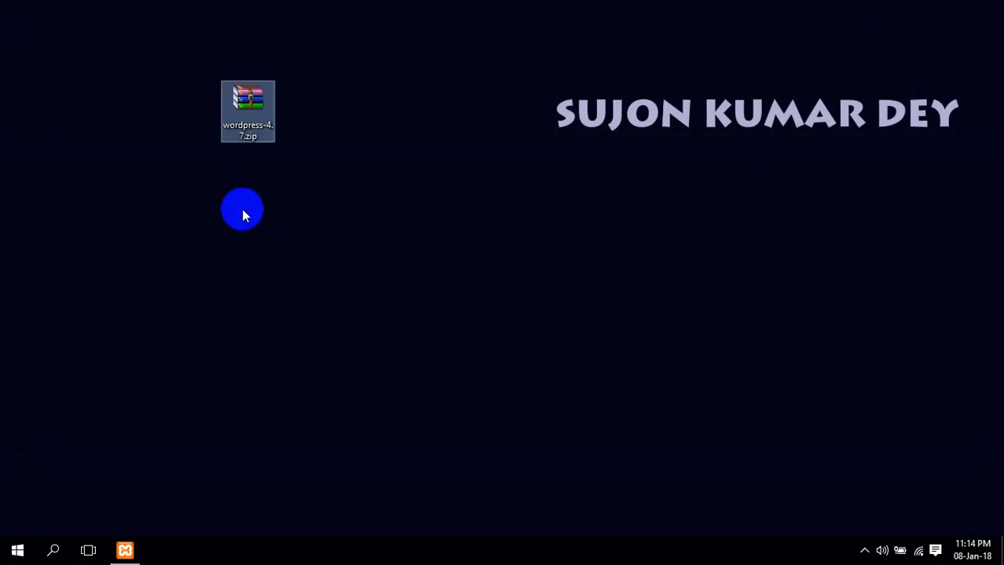
pyautogui.rightClick(232, 124)
# Extract wordpress-4.7.zip here on the desktop, producing a wordpress folder
pyautogui.click(256, 218)
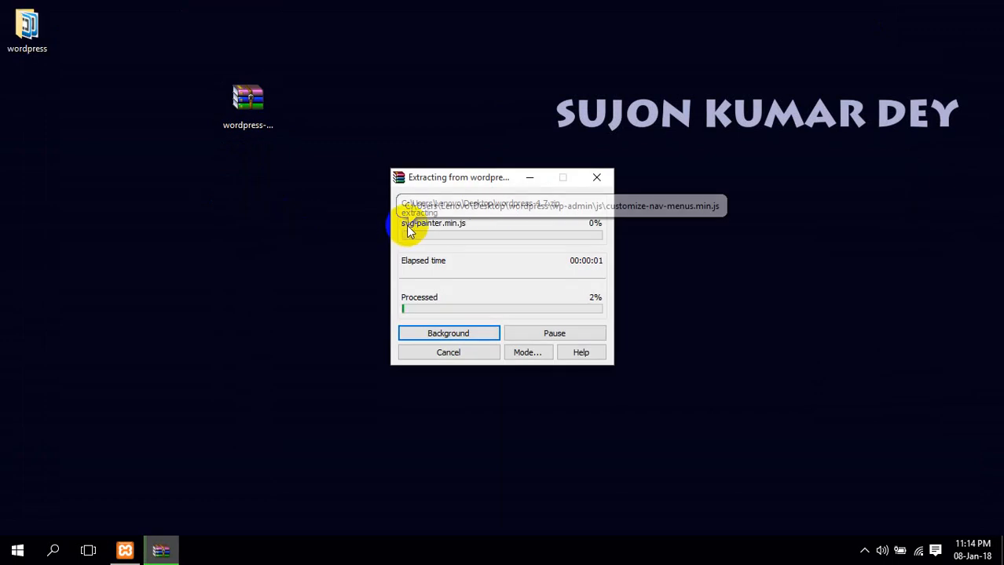
pyautogui.moveTo(472, 191); pyautogui.dragTo(401, 190)
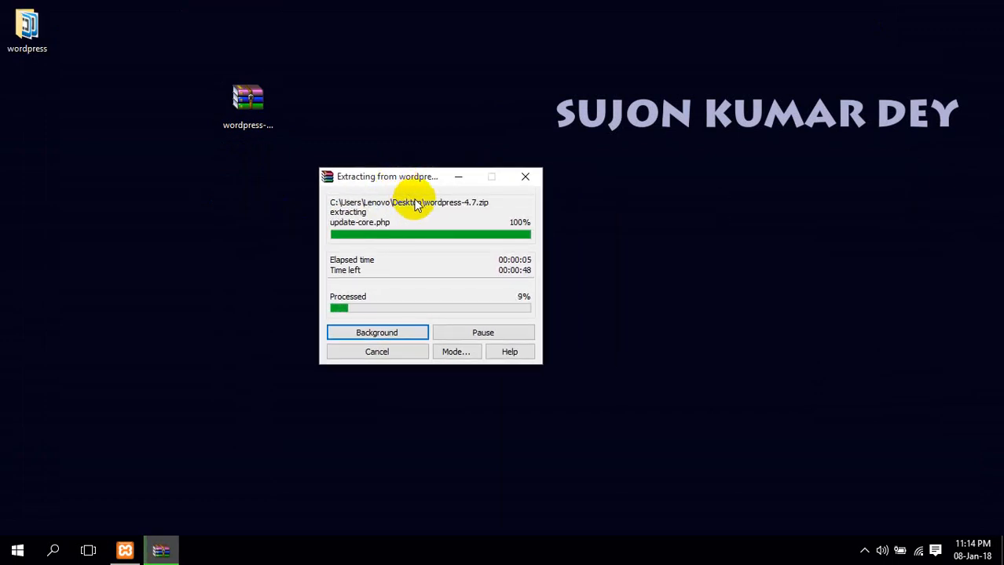
pyautogui.click(14, 549)
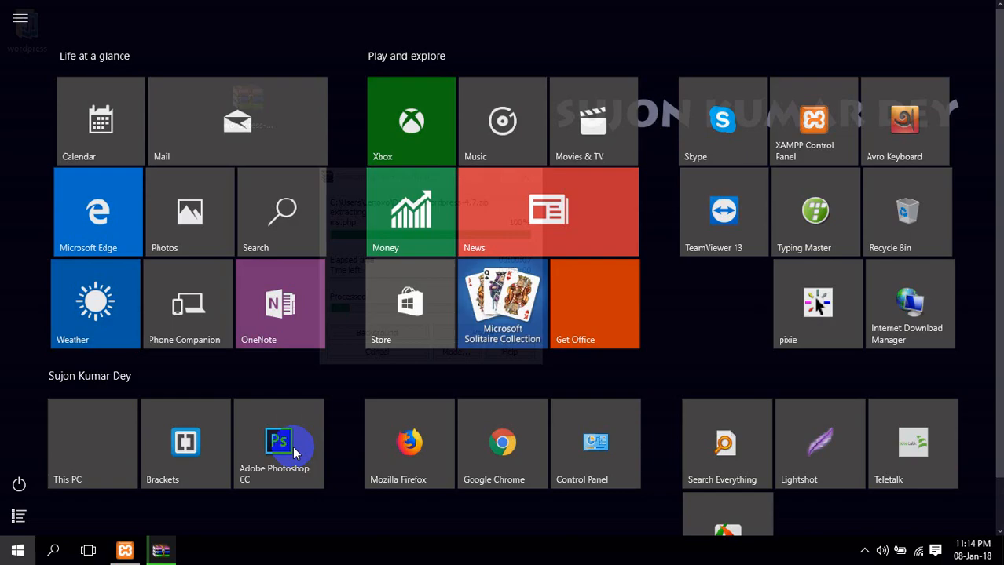
# Search for colormag in Chrome and open the ThemeGrill ColorMag result in a new tab
pyautogui.click(467, 447)
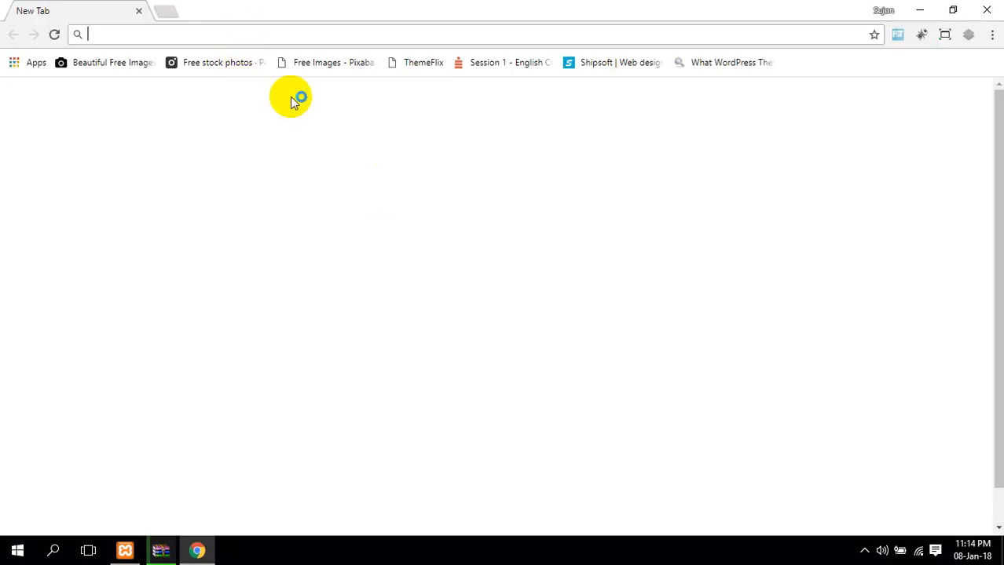
pyautogui.press('Down')
pyautogui.write('color')
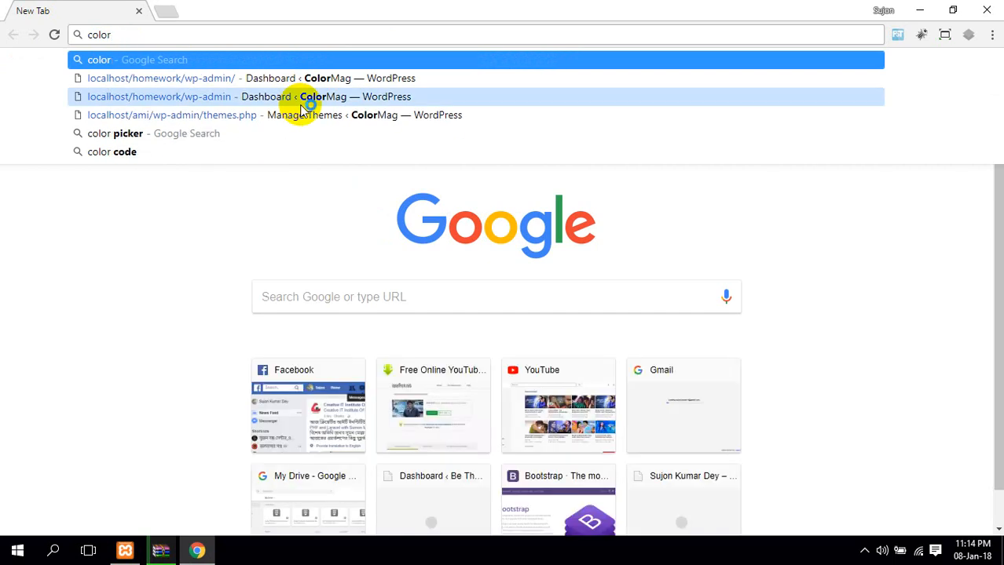
pyautogui.write('ma')
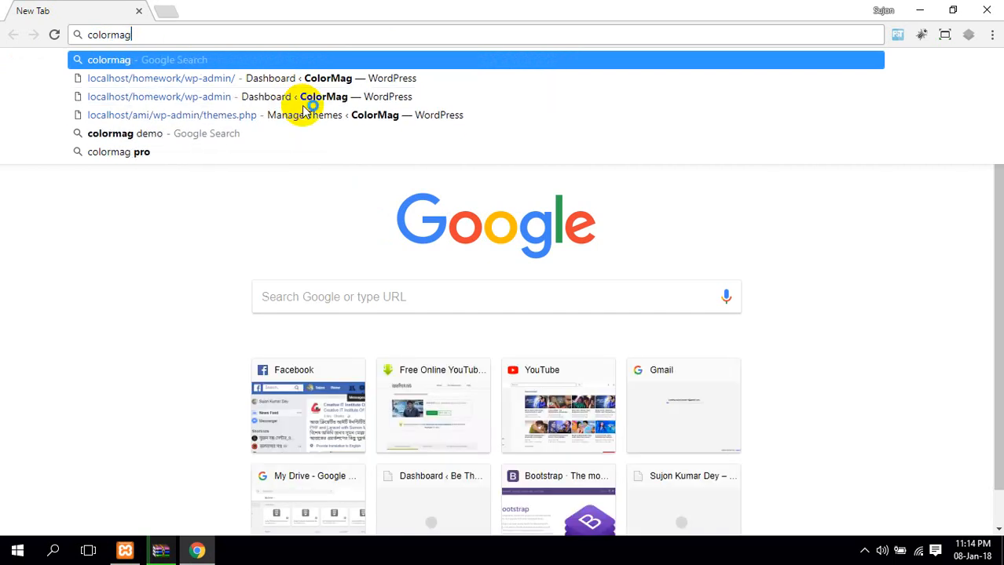
pyautogui.write('g')
pyautogui.press('Return')
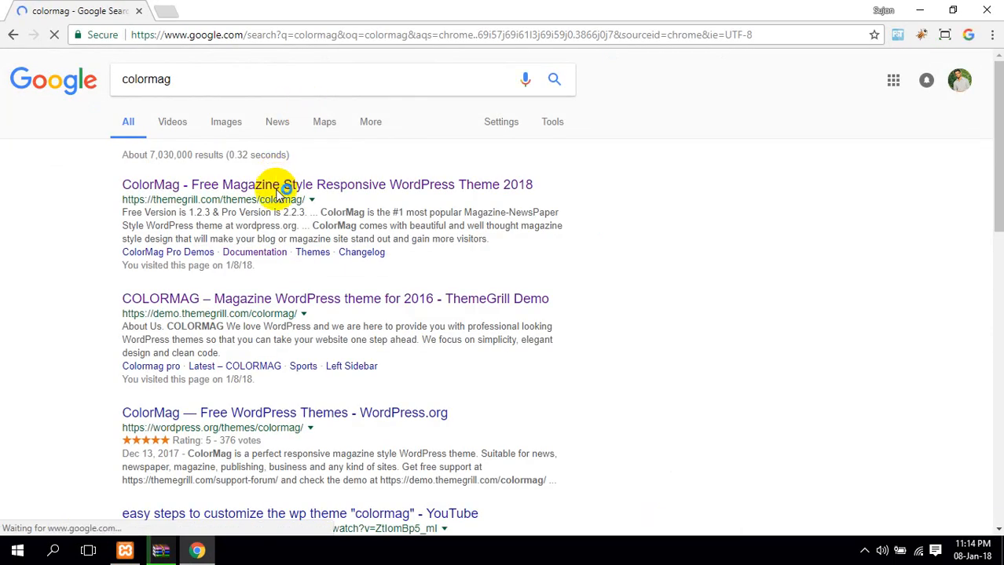
pyautogui.middleClick(277, 187)
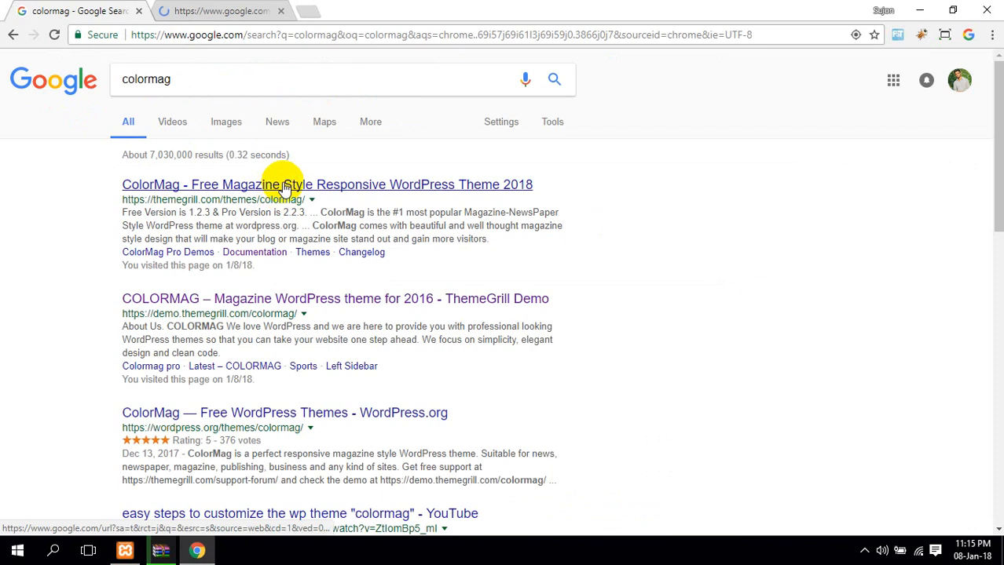
pyautogui.click(230, 9)
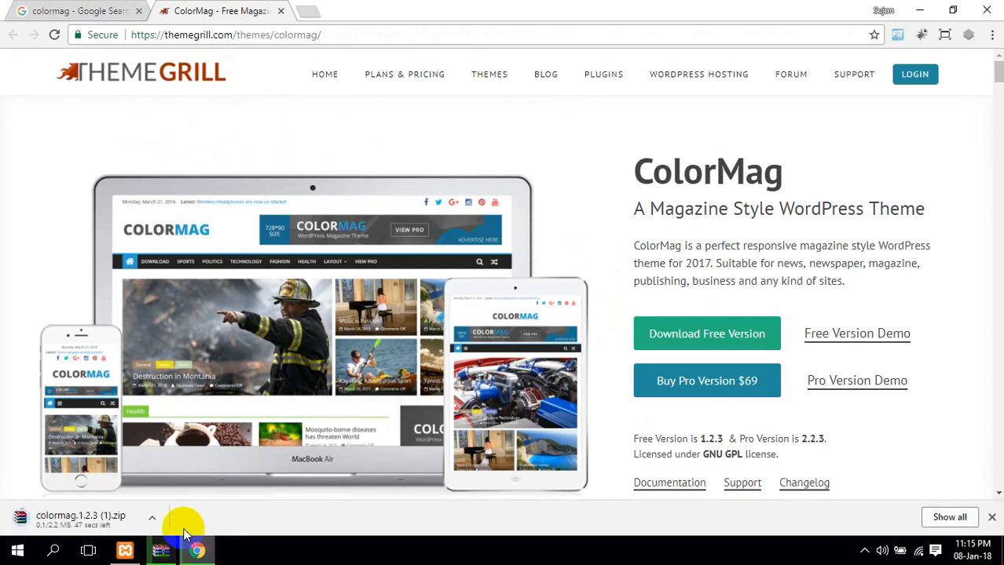
# Check the free ColorMag download, colormag.1.2.3 (1).zip, on the full Downloads page
pyautogui.click(152, 518)
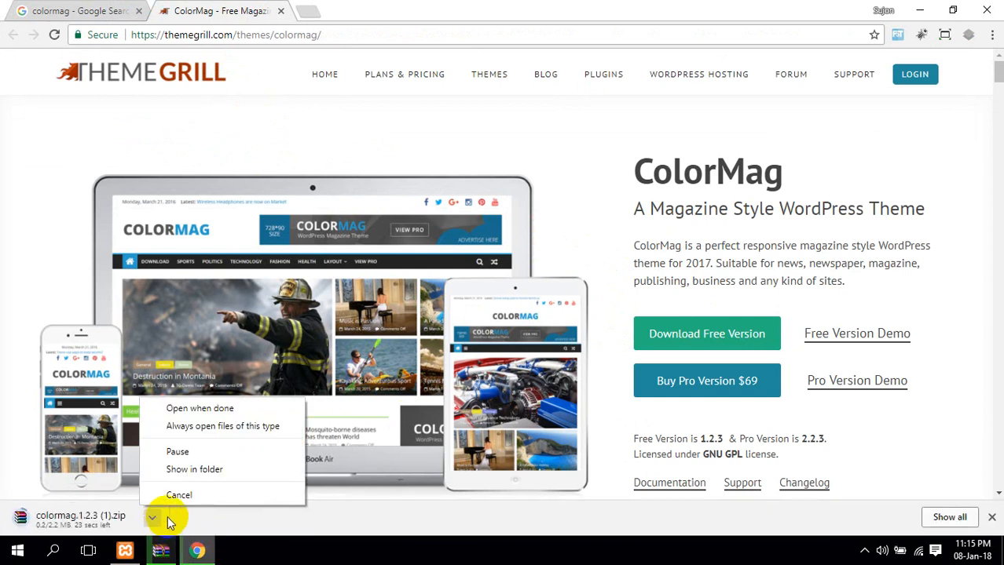
pyautogui.click(925, 525)
pyautogui.click(925, 525)
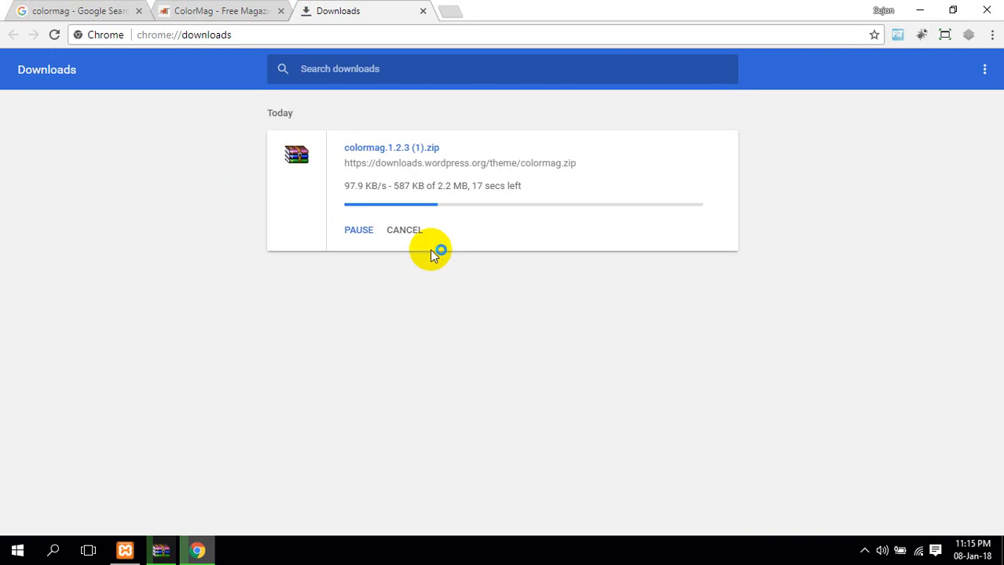
pyautogui.click(983, 70)
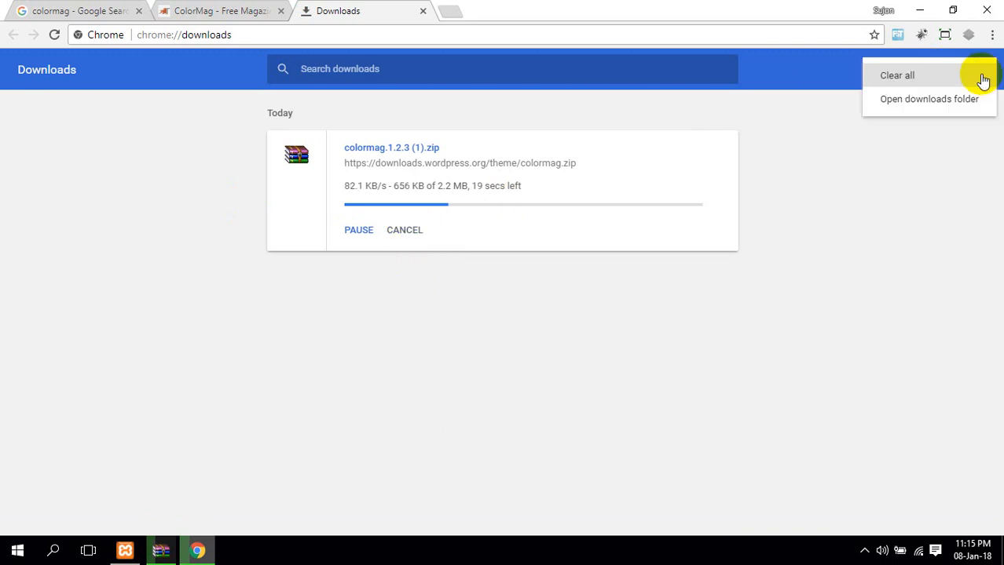
# Delete the old colormag zips and other files in the Downloads folder
pyautogui.click(932, 100)
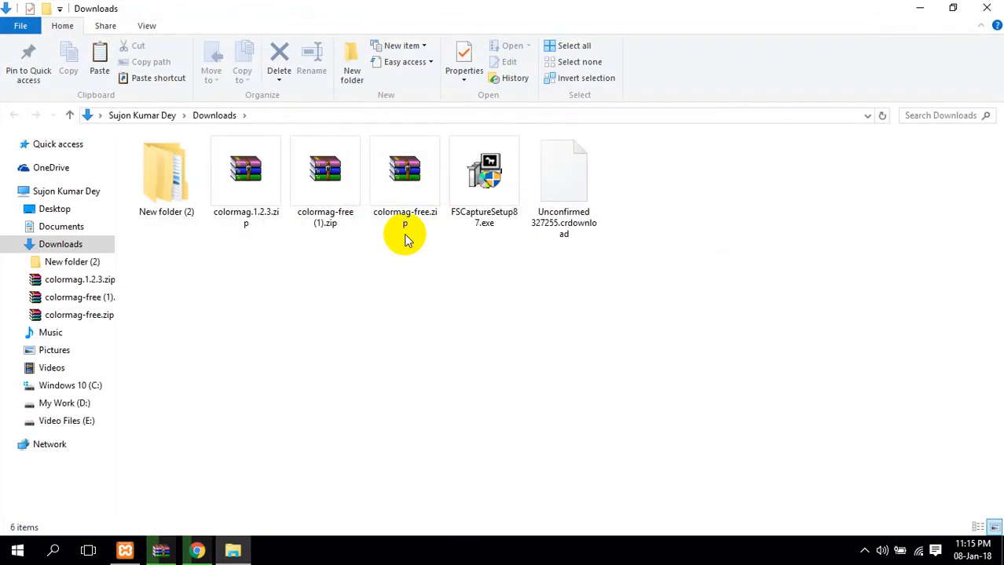
pyautogui.moveTo(618, 262); pyautogui.dragTo(242, 202)
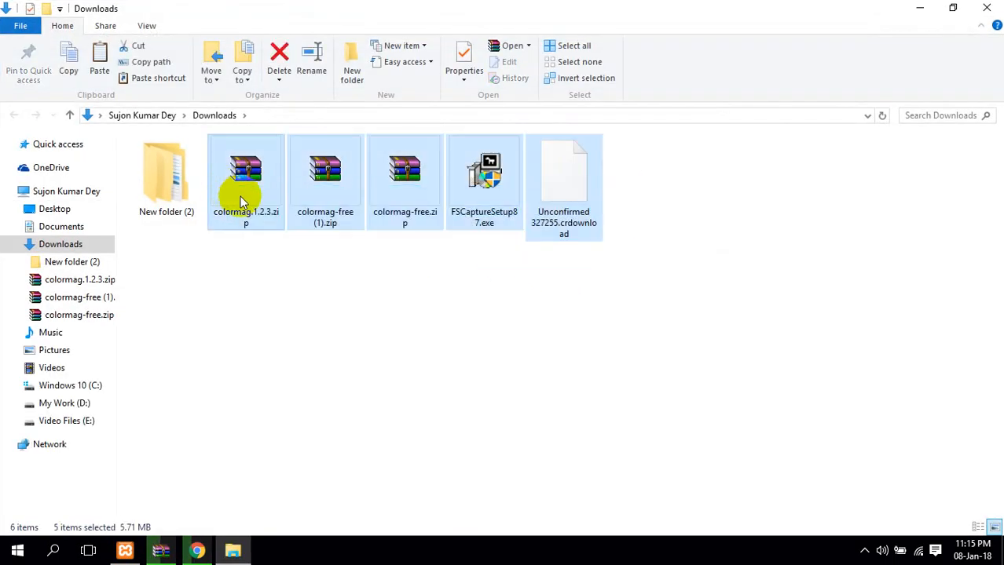
pyautogui.press('Delete')
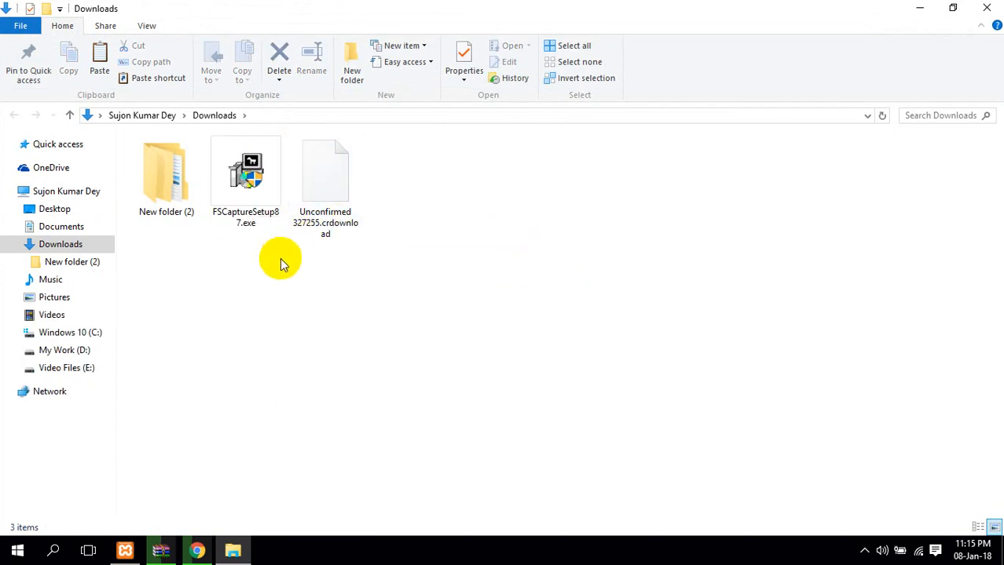
# Cancel the stalled ColorMag download and skip in-use and missing items so recycling completes
pyautogui.click(228, 549)
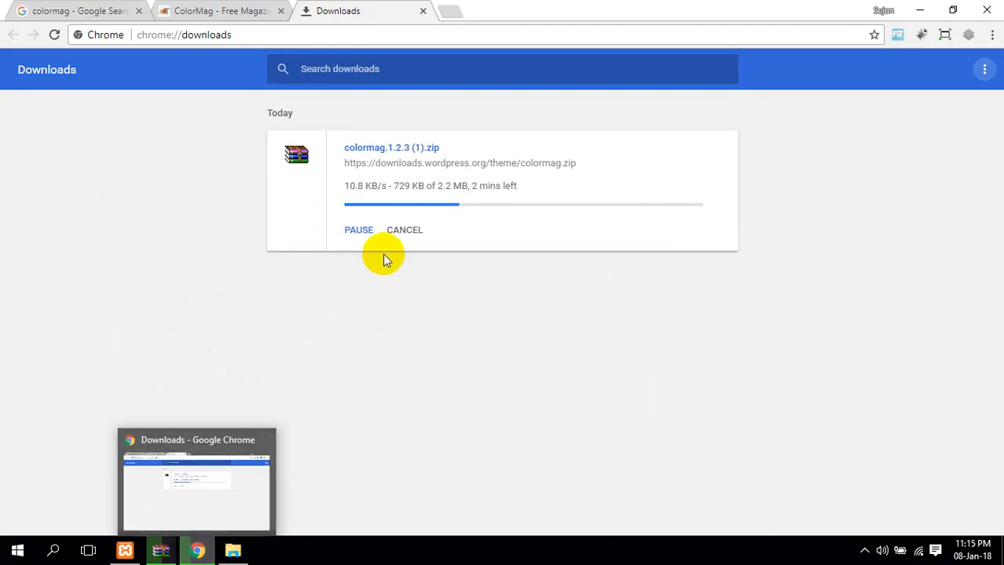
pyautogui.click(401, 233)
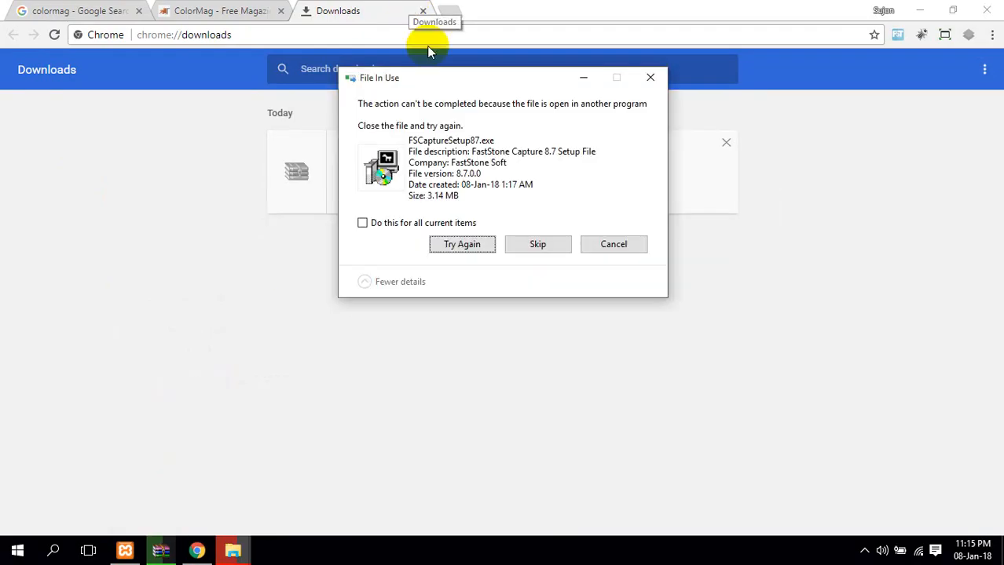
pyautogui.click(523, 247)
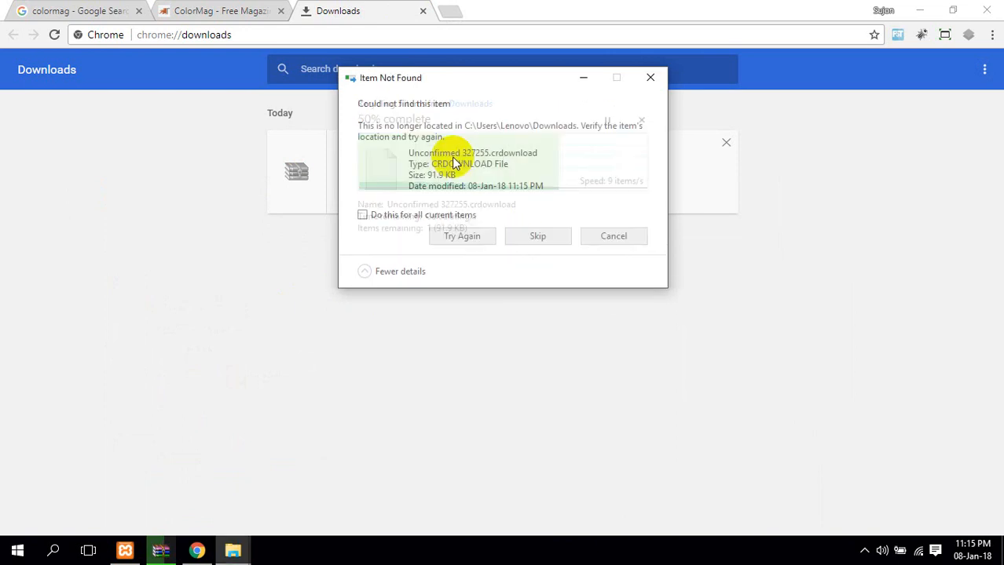
pyautogui.click(448, 215)
pyautogui.click(471, 241)
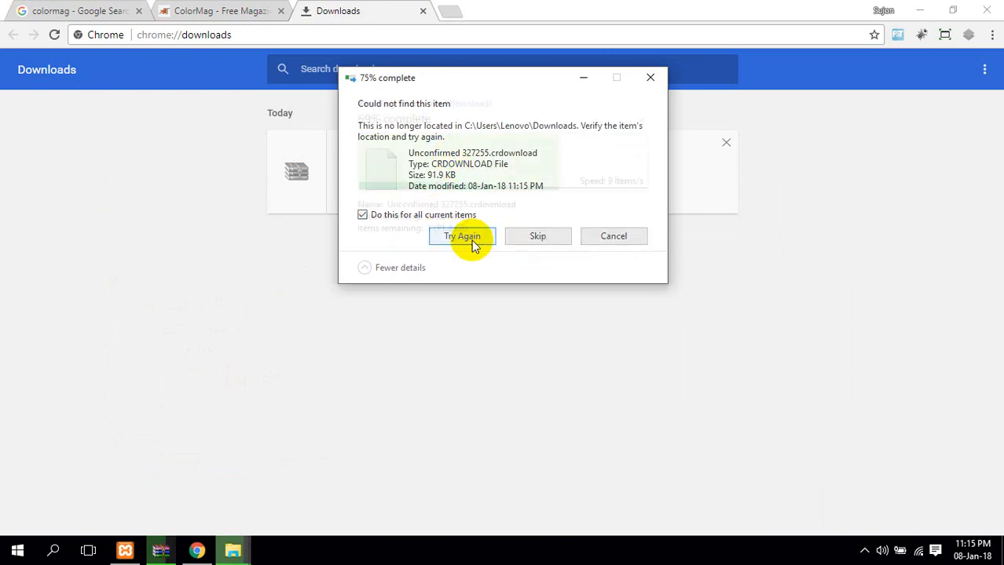
pyautogui.click(528, 236)
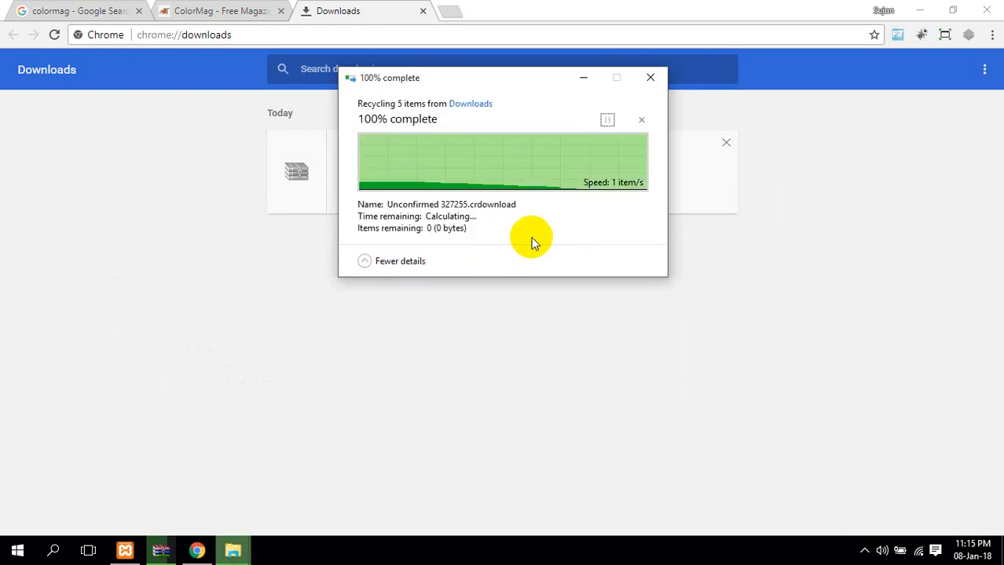
pyautogui.click(423, 11)
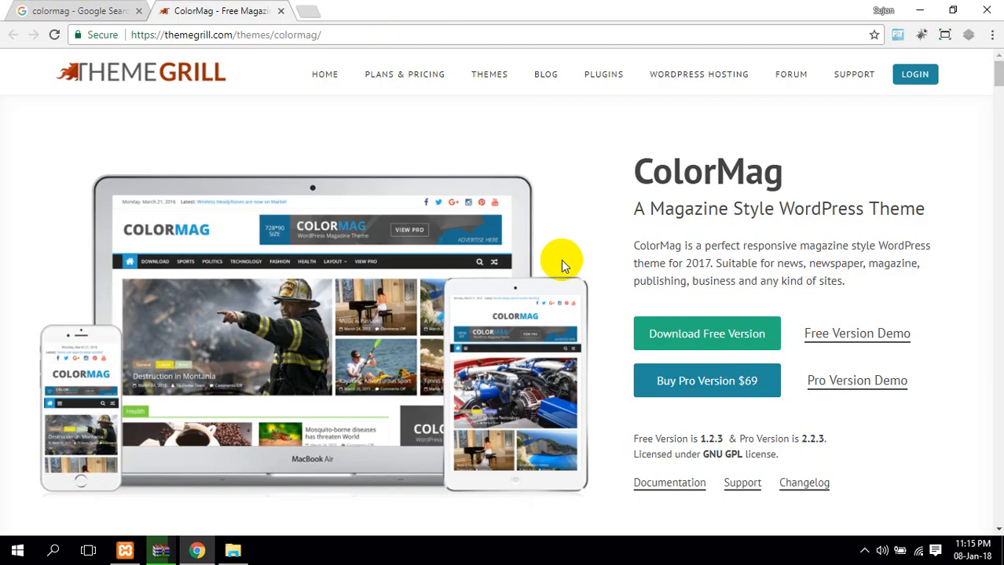
# Download colormag.1.2.3.zip afresh from the ThemeGrill page, then start a blank tab
pyautogui.click(702, 336)
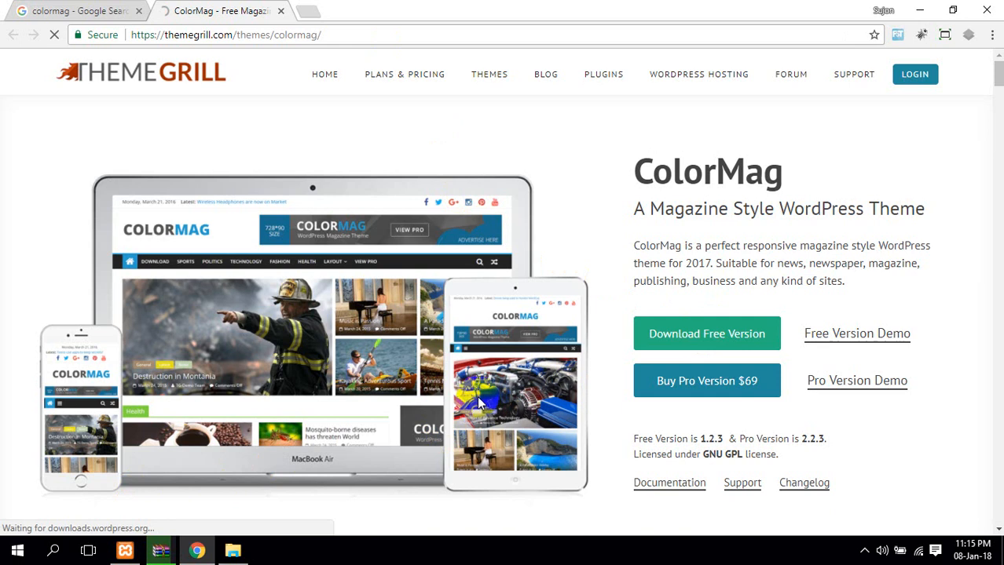
pyautogui.scroll(-2, 569, 391)
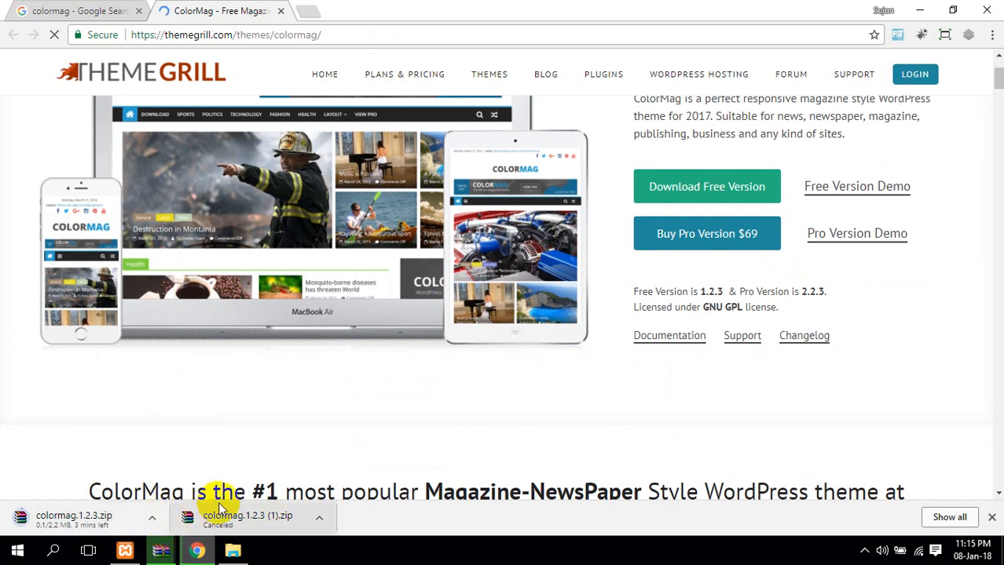
pyautogui.click(53, 552)
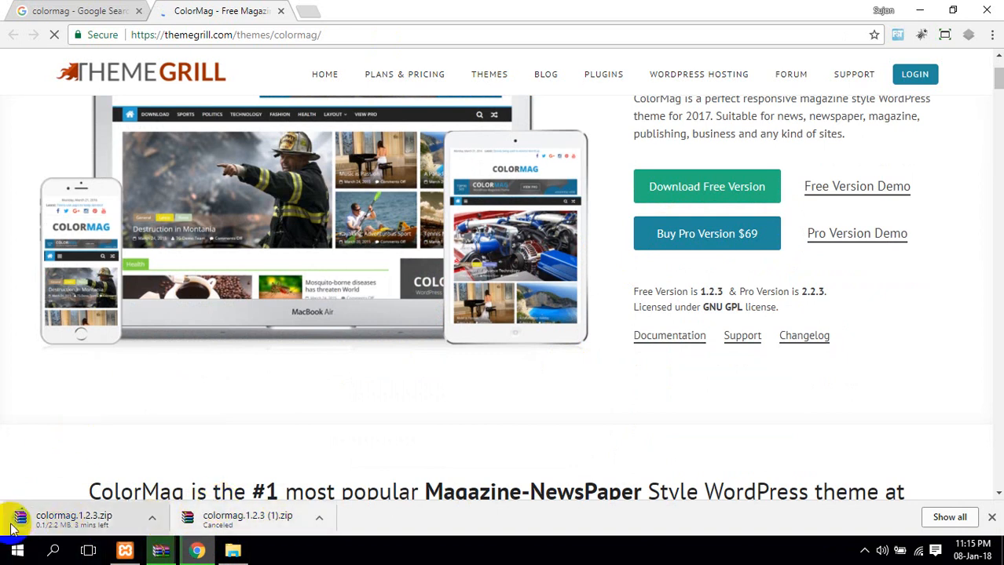
pyautogui.click(236, 553)
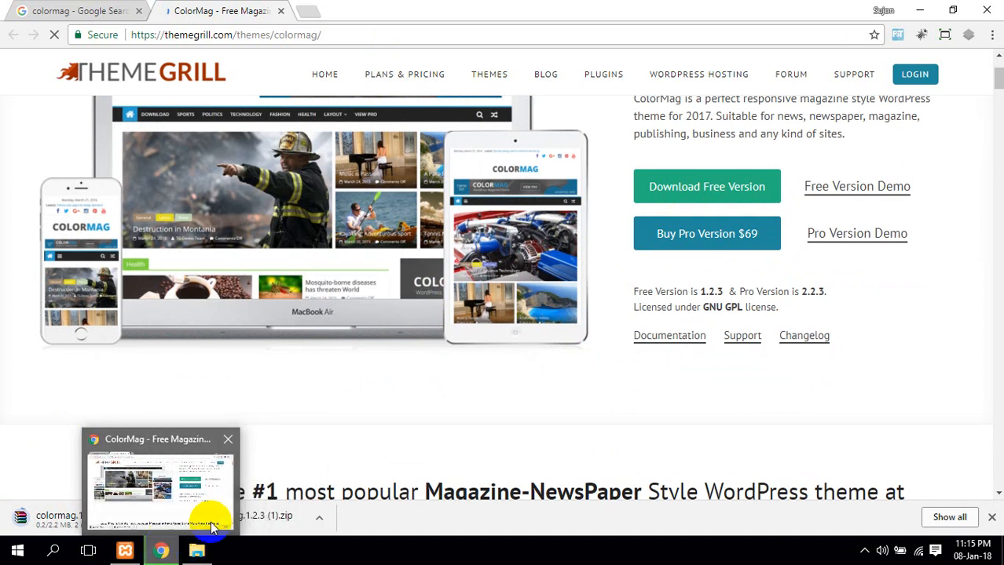
pyautogui.click(344, 555)
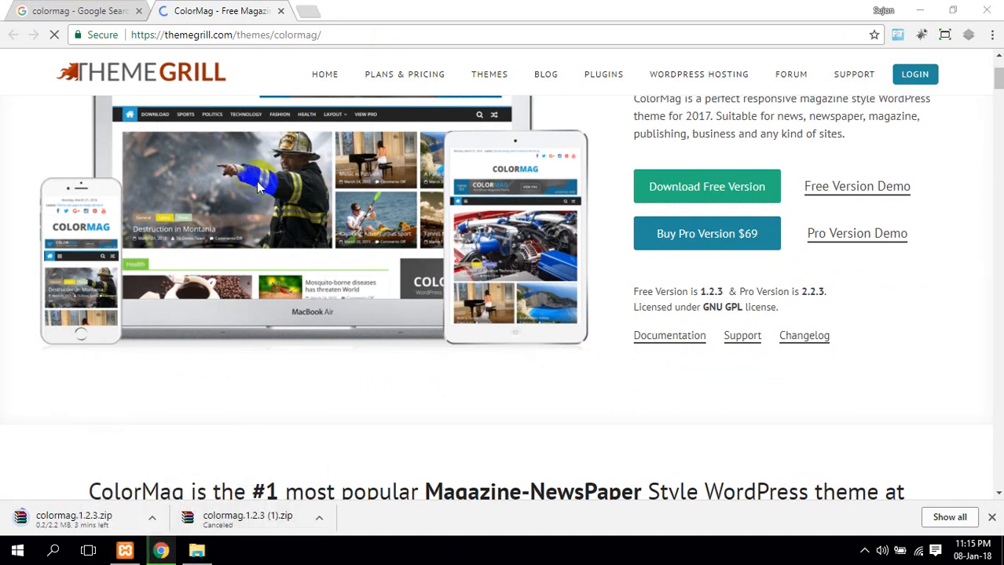
pyautogui.click(165, 551)
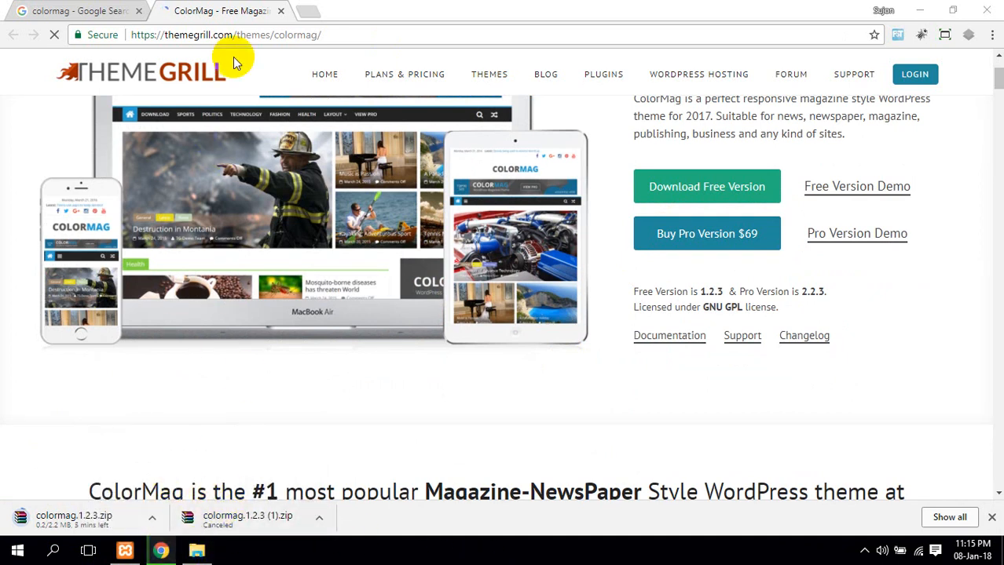
pyautogui.click(307, 10)
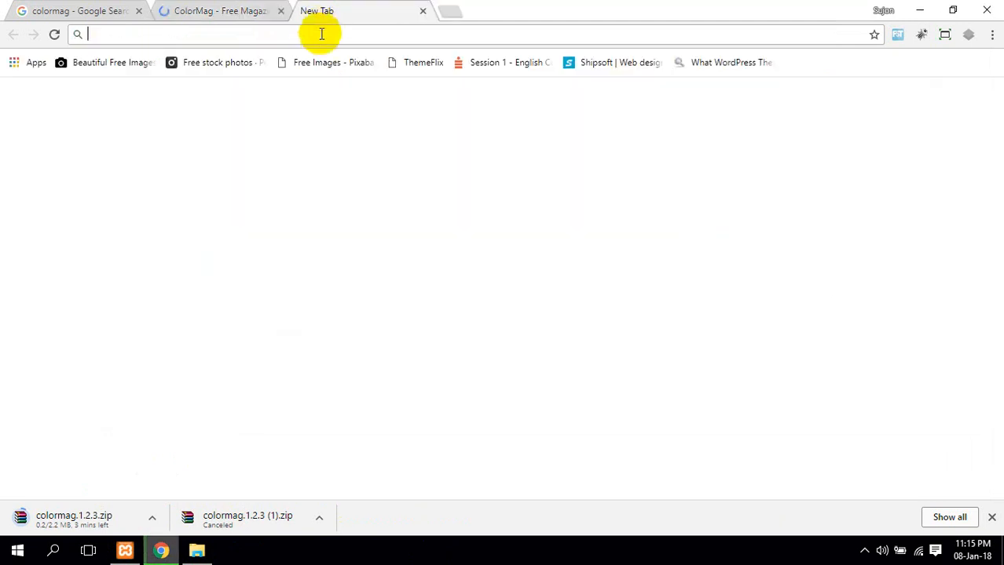
# Load localhost/phpmyadmin in the new tab
pyautogui.write('lo')
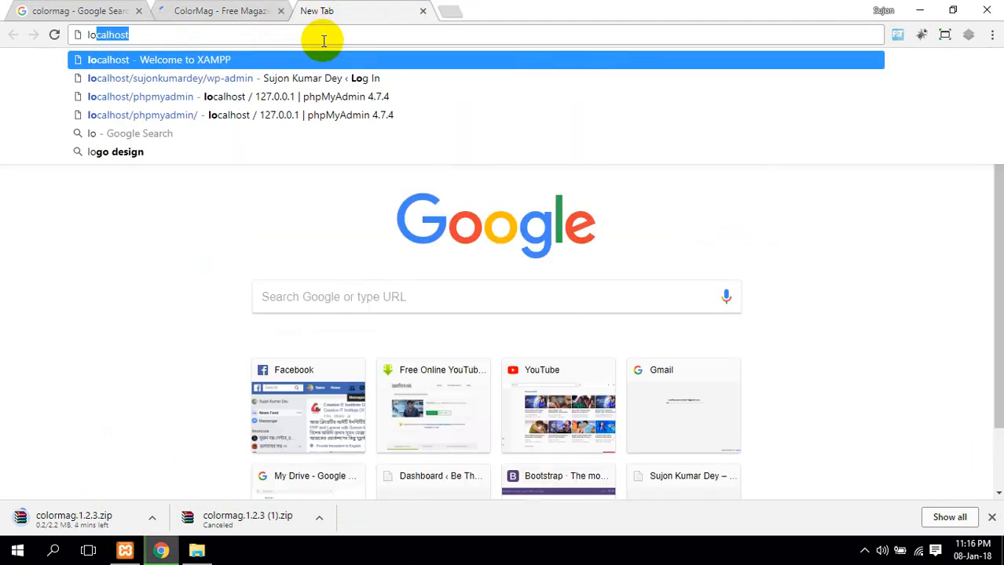
pyautogui.press('Right')
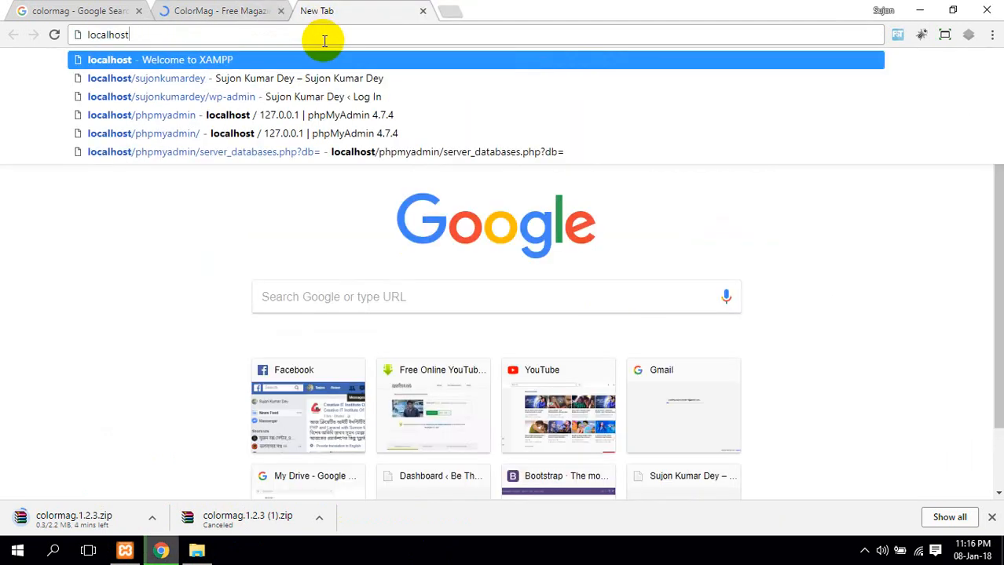
pyautogui.write('/col')
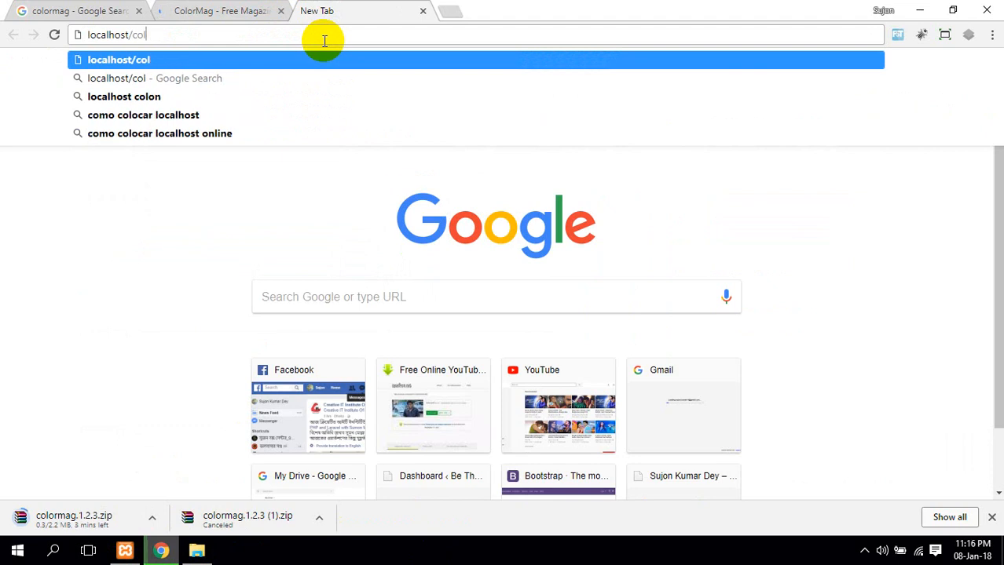
pyautogui.press('BackSpace')
pyautogui.press('BackSpace')
pyautogui.press('BackSpace')
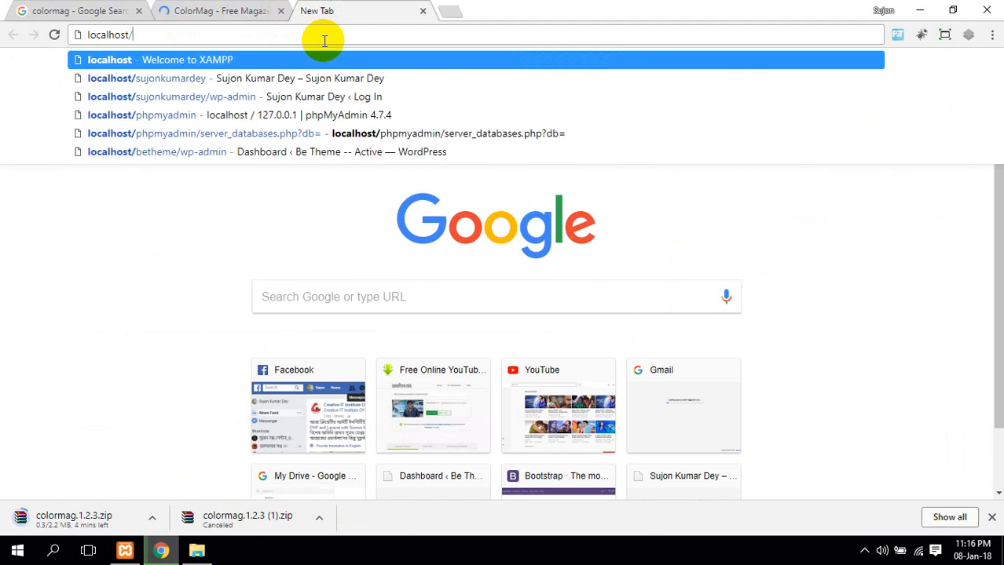
pyautogui.write('ph')
pyautogui.press('Return')
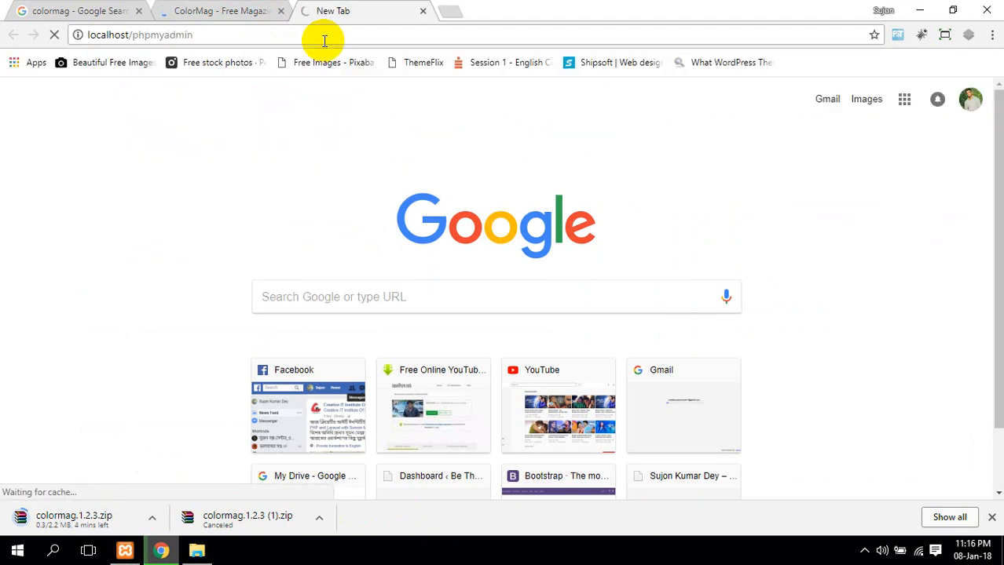
# Cancel the duplicate colormag.1.2.3 (1).zip download, keeping the original downloading
pyautogui.click(257, 8)
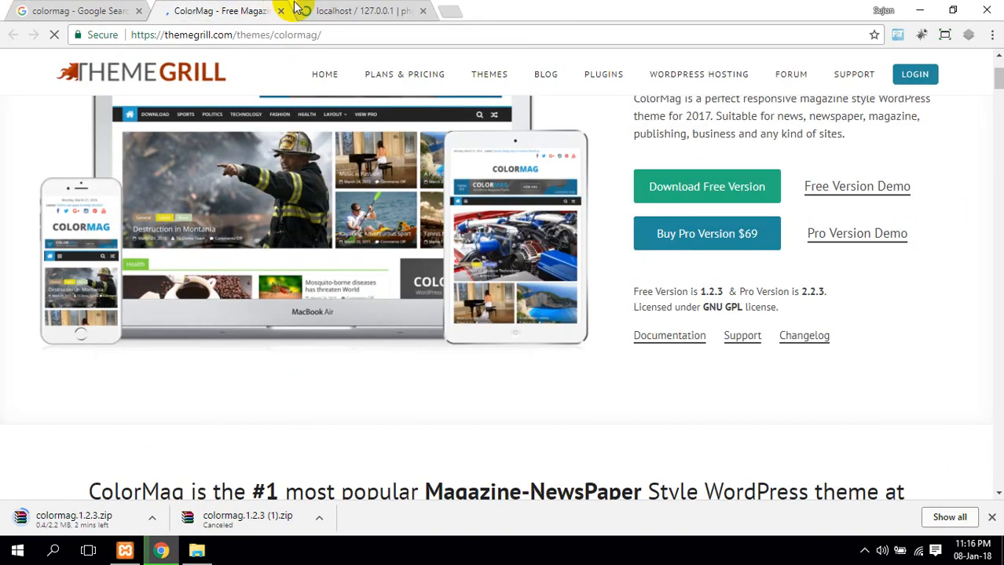
pyautogui.click(328, 8)
pyautogui.click(264, 8)
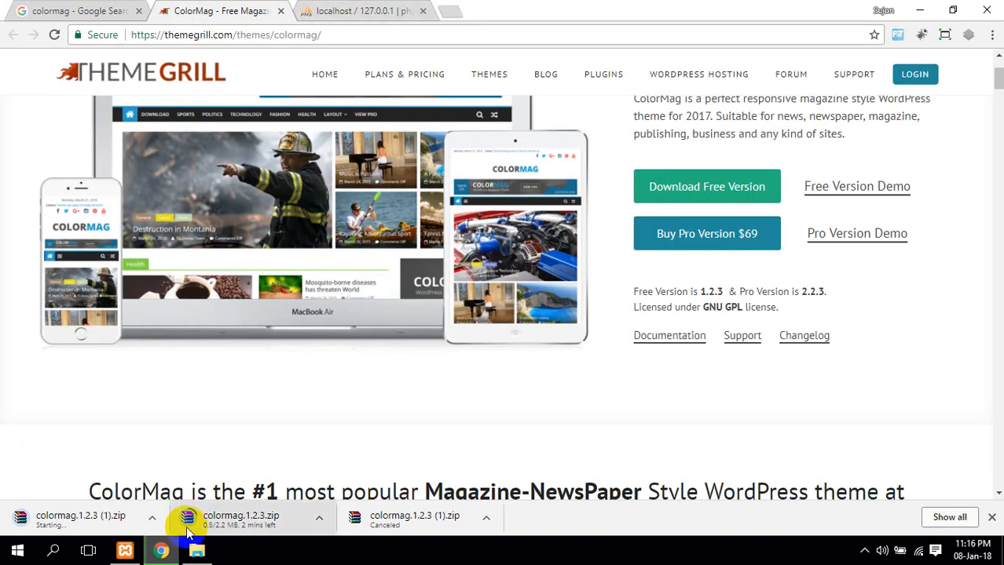
pyautogui.click(152, 519)
pyautogui.click(177, 496)
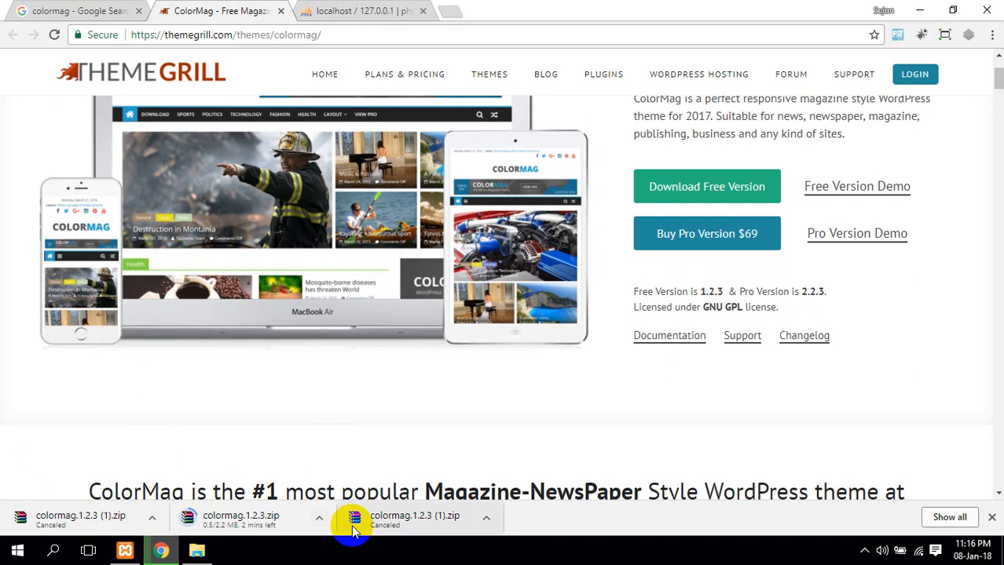
pyautogui.click(417, 9)
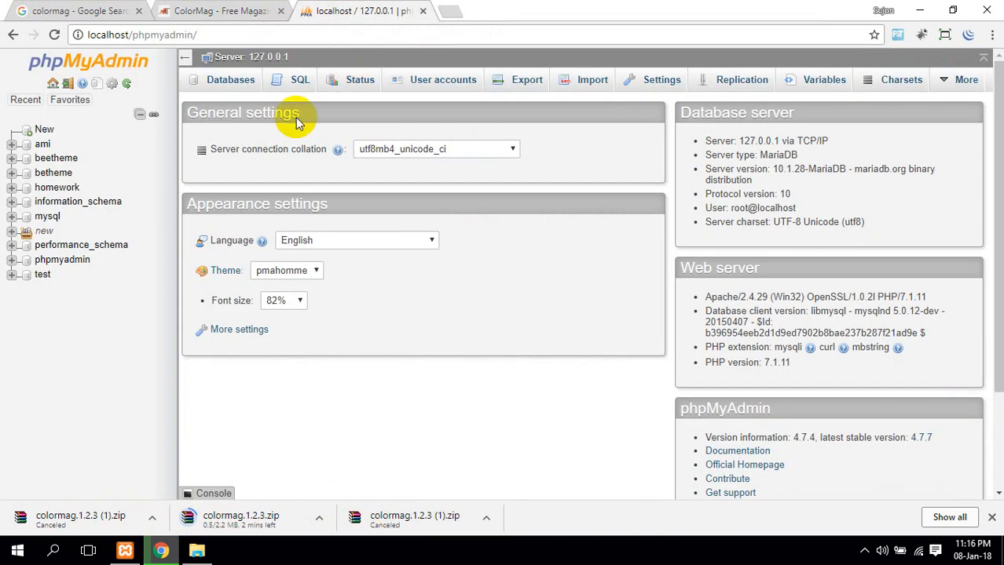
# Create the colormag_theme database under Databases, then swap the phpMyAdmin tab for a new one
pyautogui.click(231, 79)
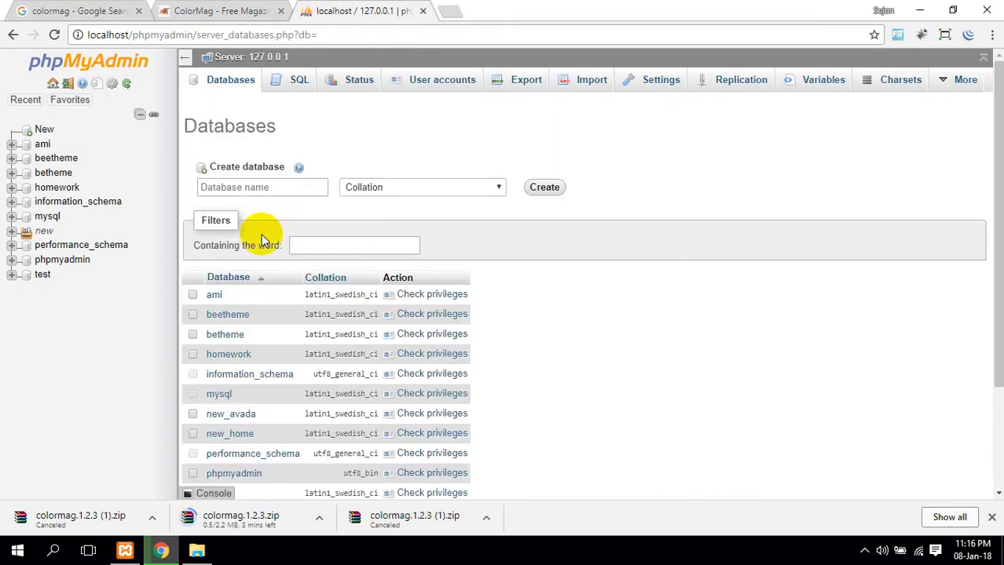
pyautogui.click(259, 187)
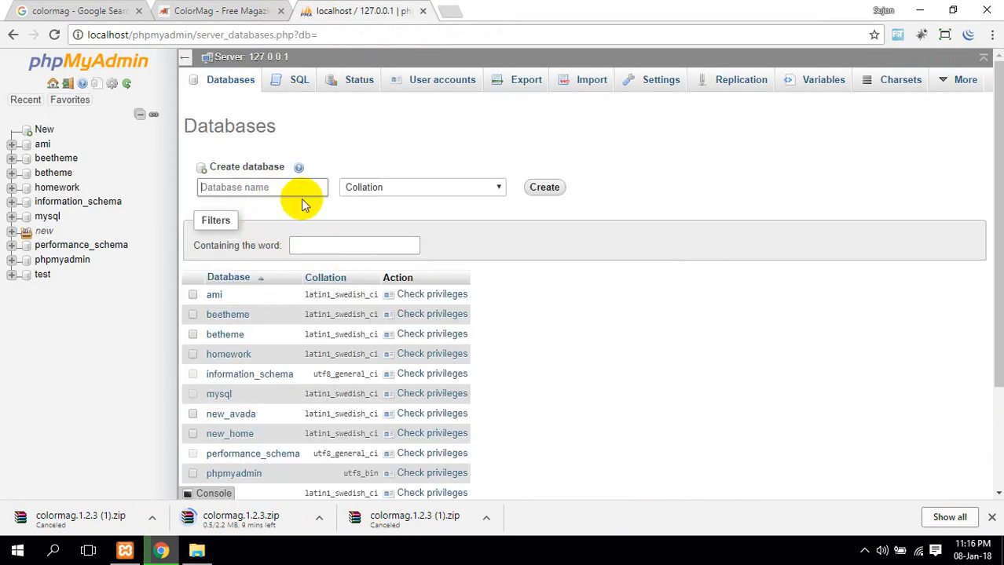
pyautogui.write('color')
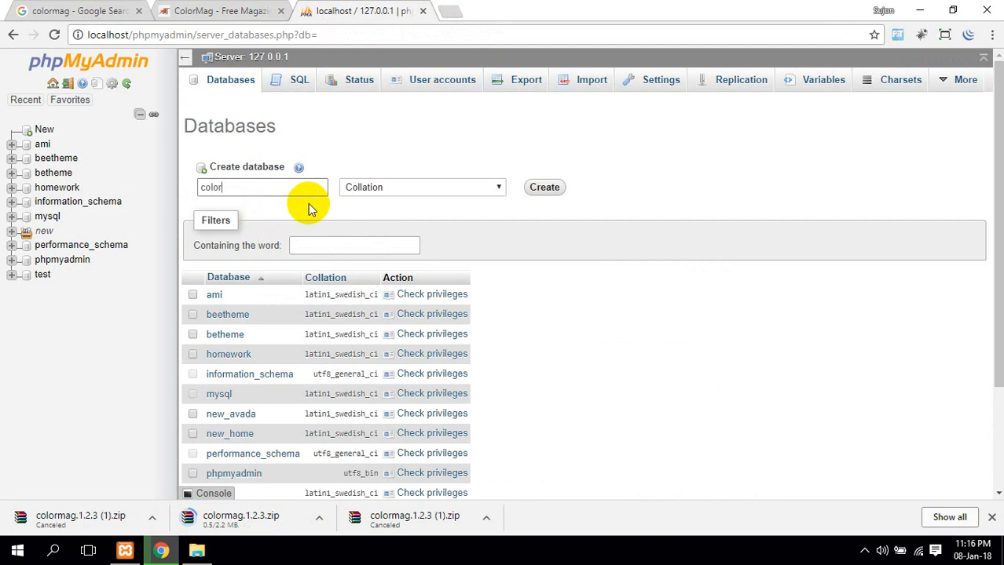
pyautogui.write('mag_theme')
pyautogui.press('Return')
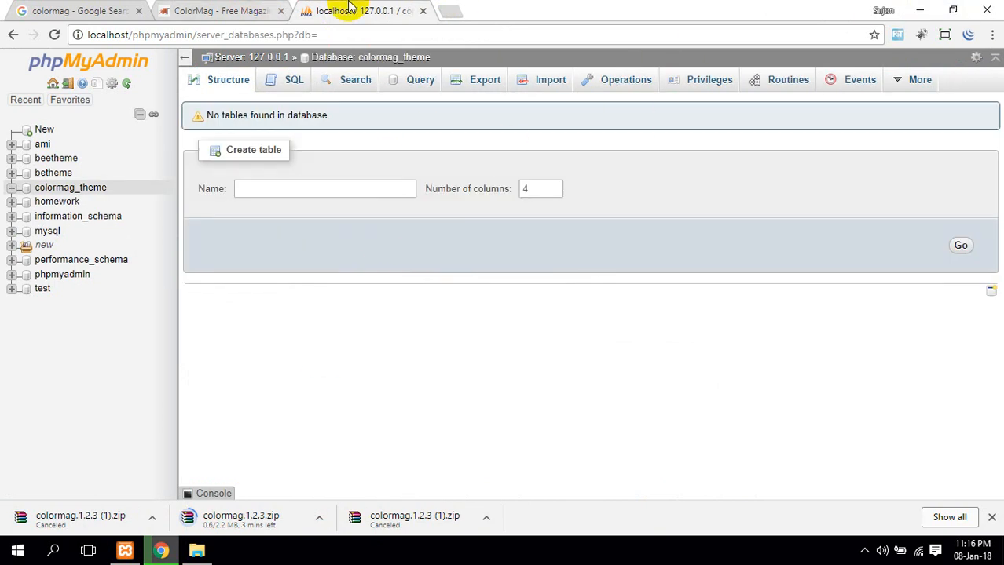
pyautogui.middleClick(319, 16)
pyautogui.click(306, 11)
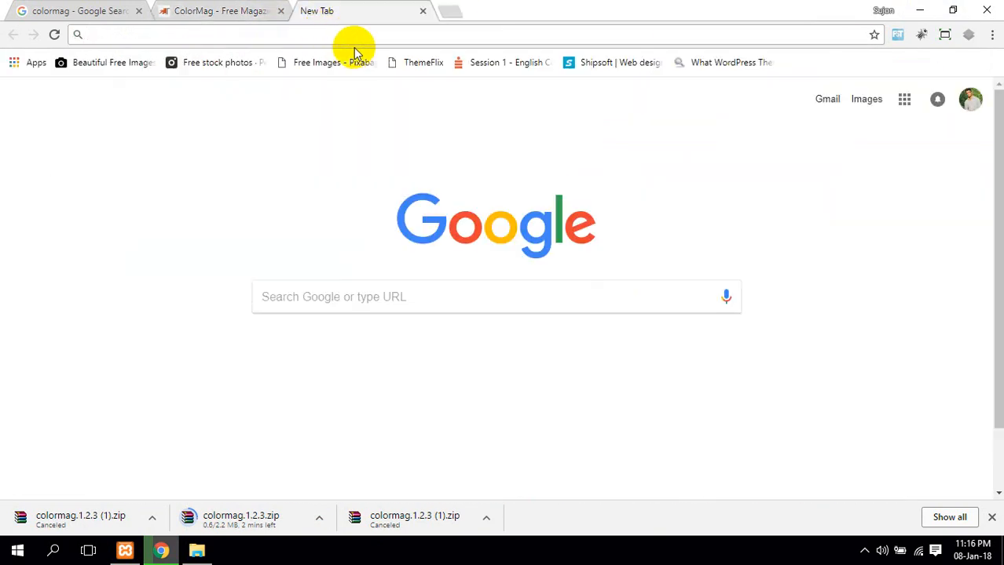
# Select all 19 files in the desktop wordpress folder and move them out
pyautogui.write('localhost')
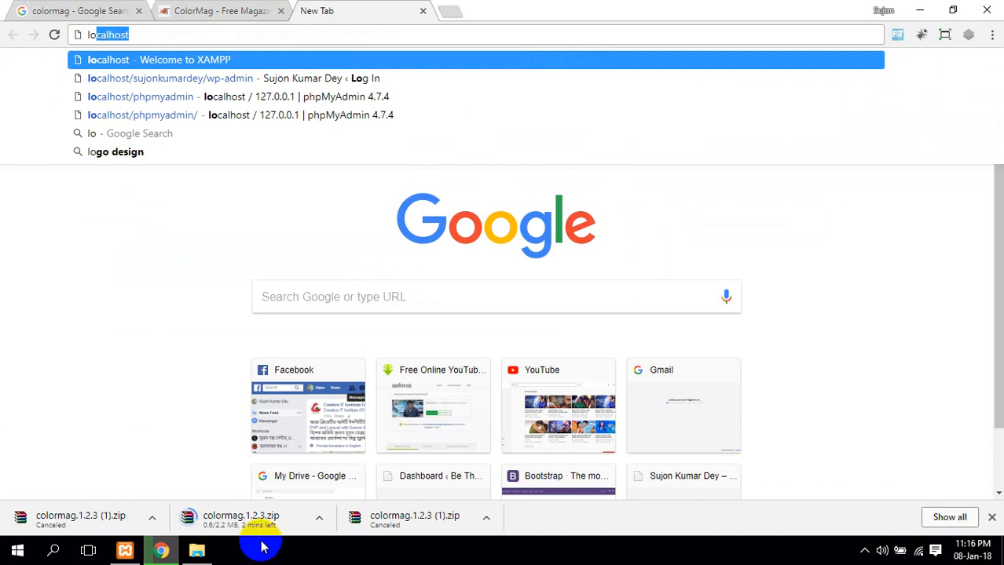
pyautogui.click(201, 552)
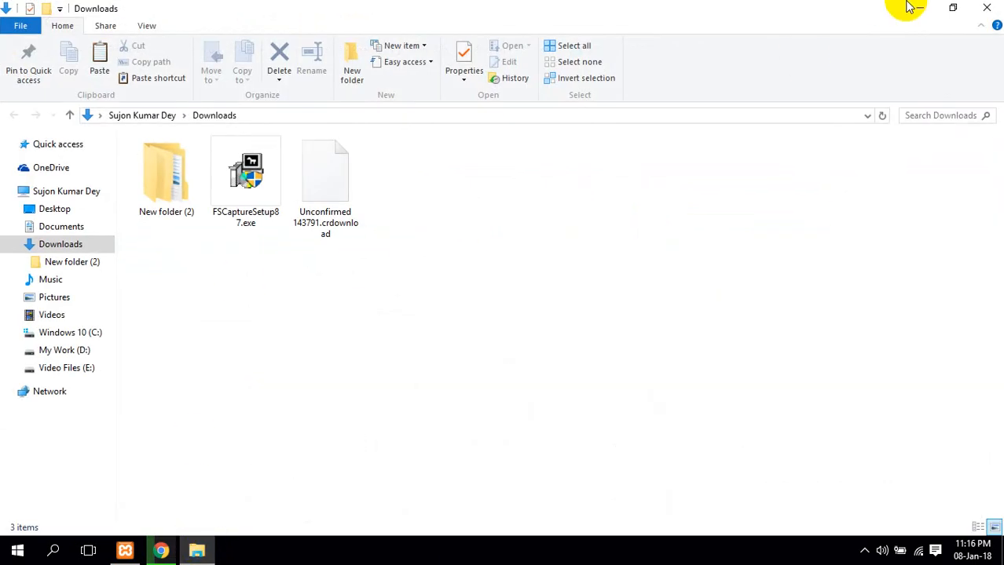
pyautogui.click(920, 8)
pyautogui.click(915, 8)
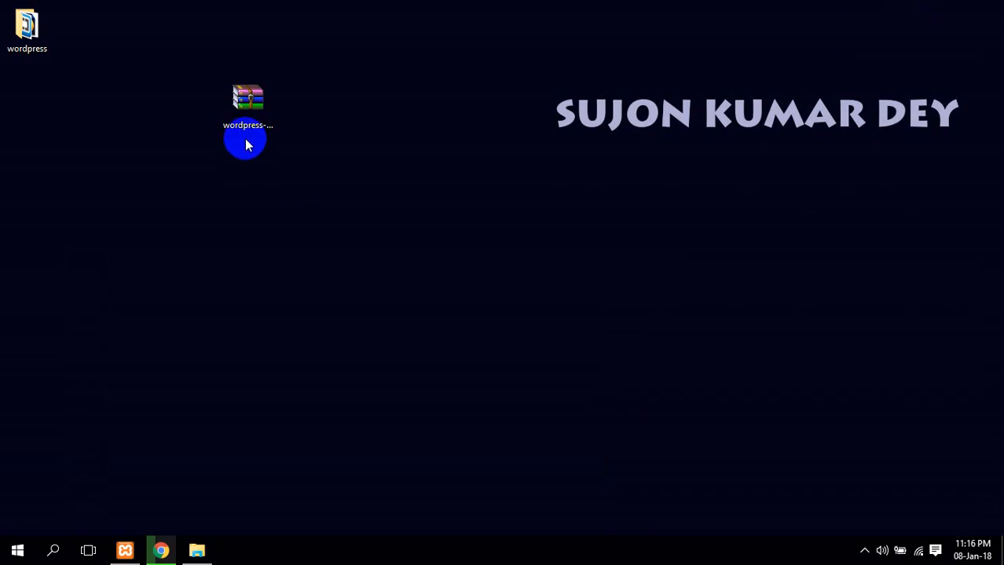
pyautogui.doubleClick(36, 39)
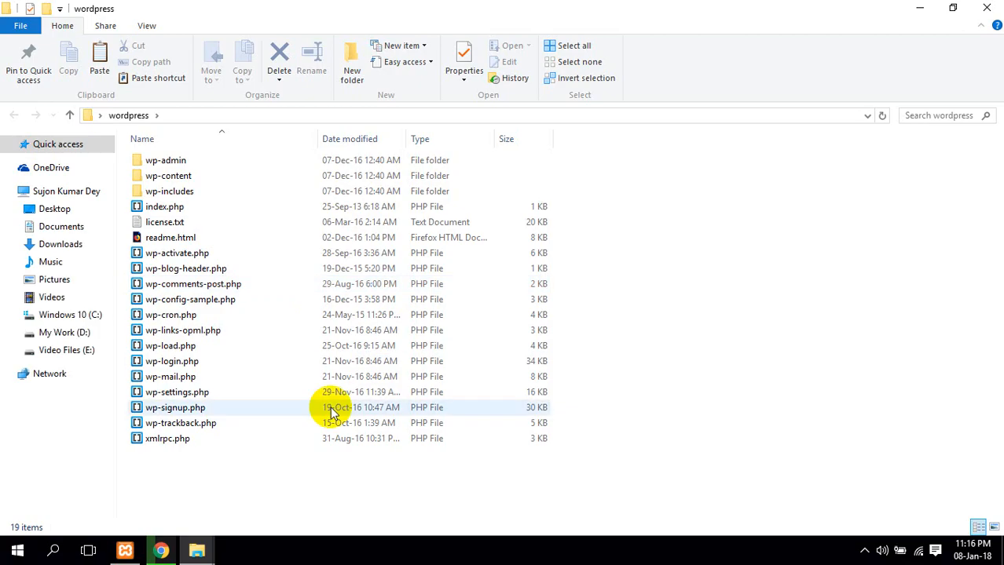
pyautogui.moveTo(264, 477); pyautogui.dragTo(138, 85)
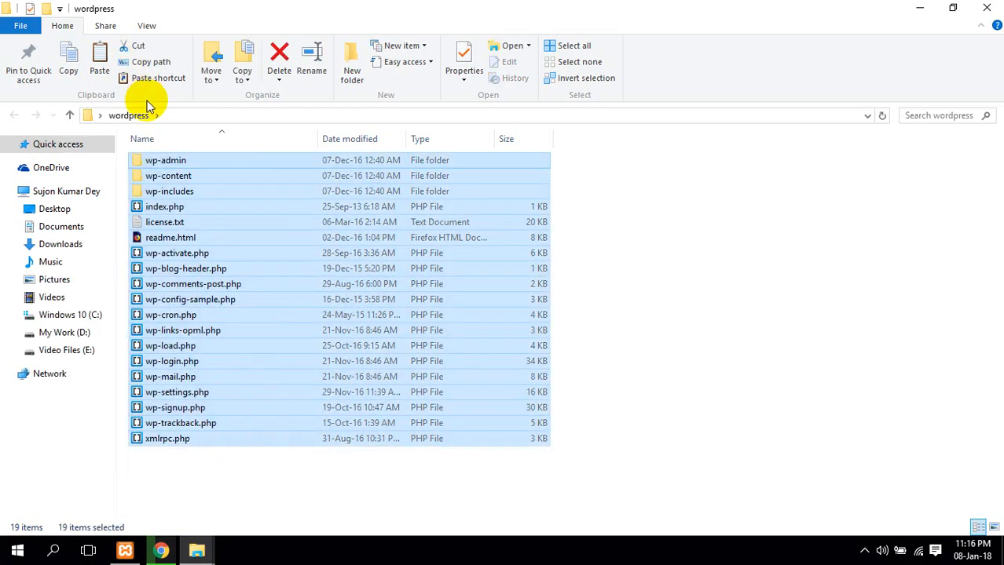
pyautogui.moveTo(169, 260); pyautogui.dragTo(76, 305)
# Paste the WordPress files into C:\xampp\htdocs\colormag and refresh the folder
pyautogui.click(79, 315)
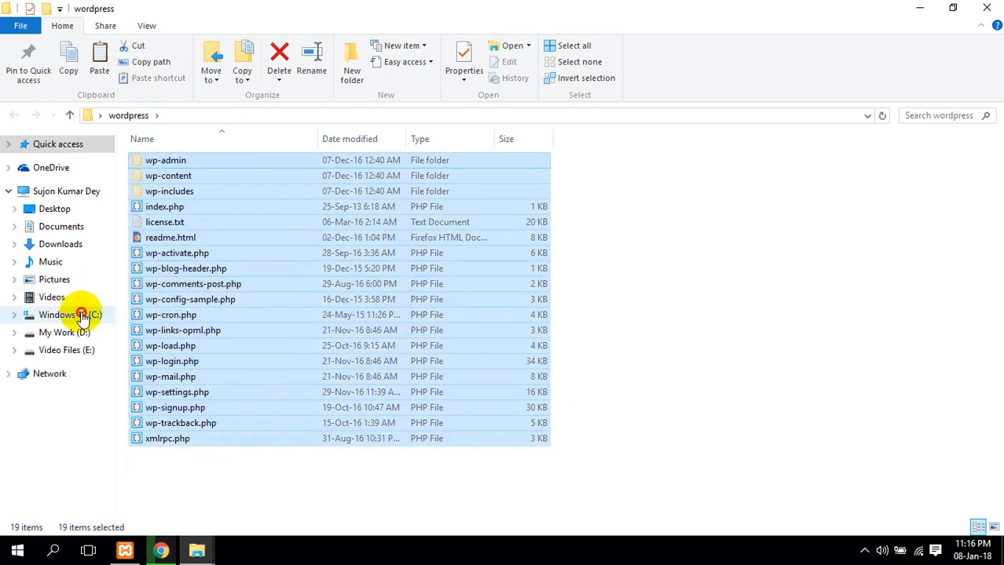
pyautogui.doubleClick(182, 333)
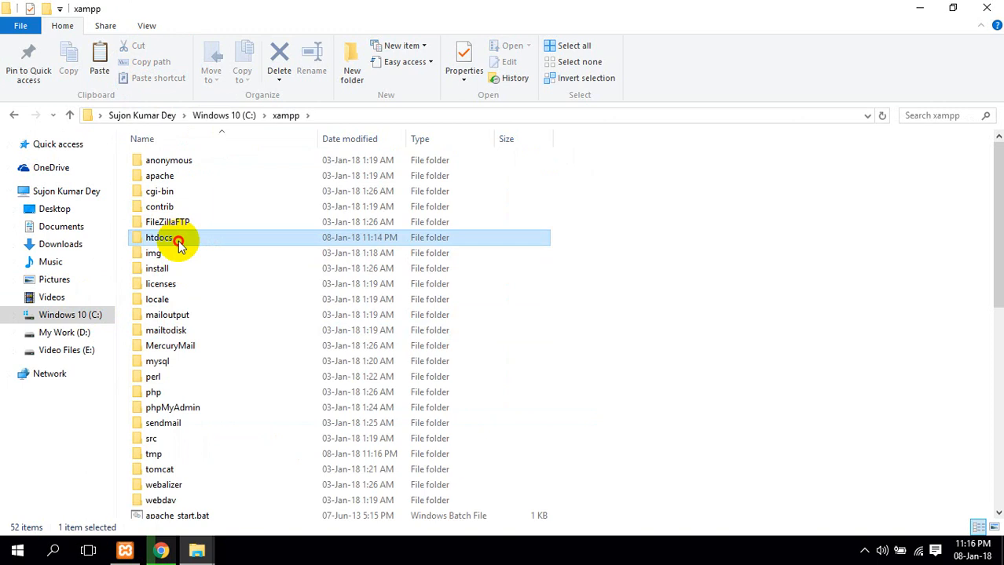
pyautogui.doubleClick(179, 238)
pyautogui.doubleClick(186, 188)
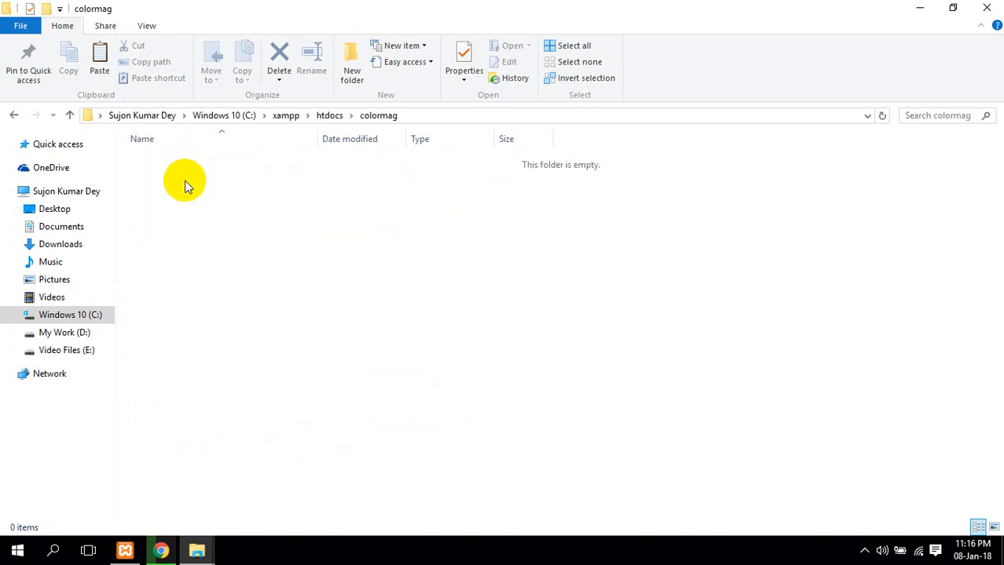
pyautogui.hotkey('ctrl', 'v')
pyautogui.rightClick(649, 261)
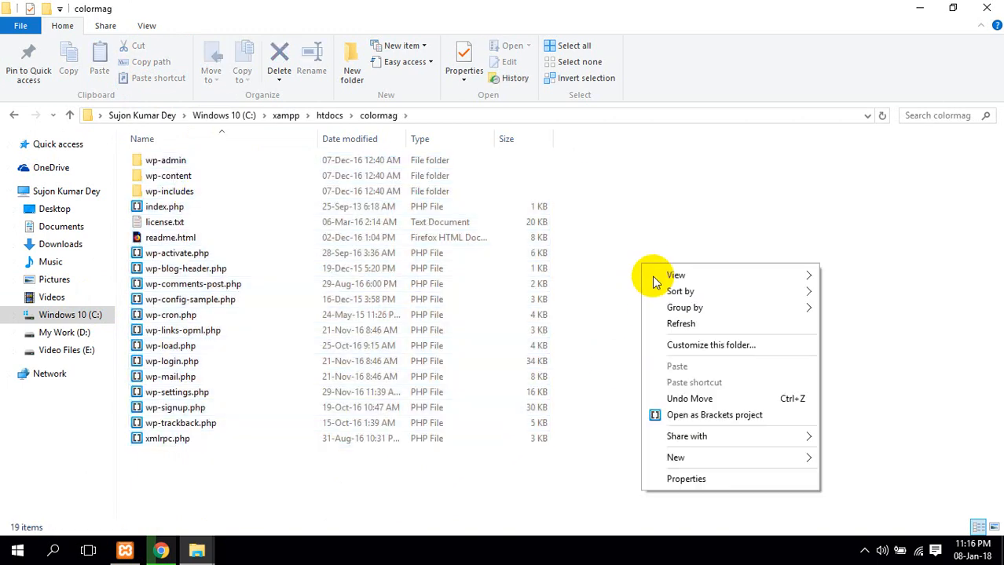
pyautogui.click(677, 324)
pyautogui.rightClick(632, 245)
pyautogui.click(691, 312)
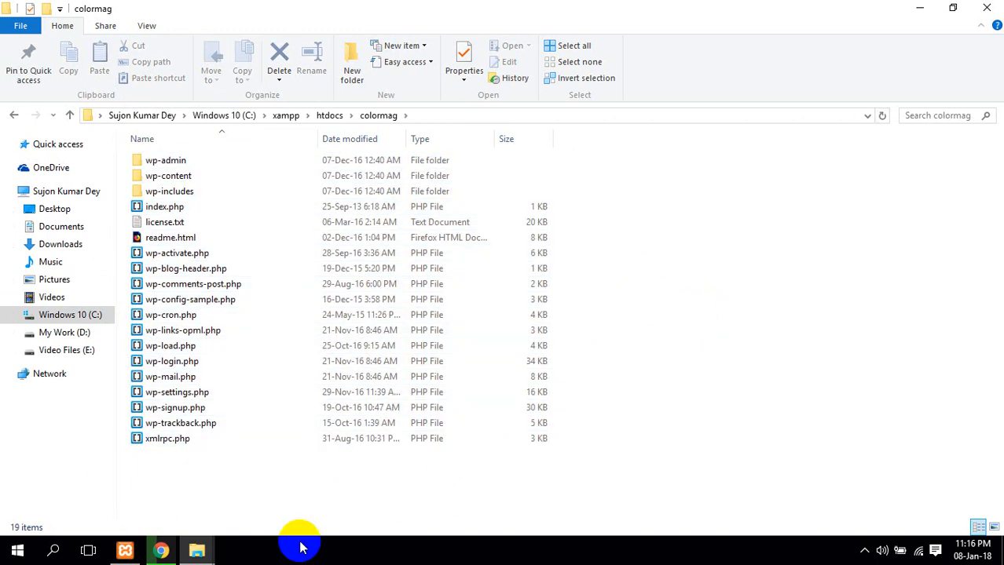
pyautogui.click(161, 552)
# Load localhost/colormag and continue the WordPress installer in English
pyautogui.write('lo')
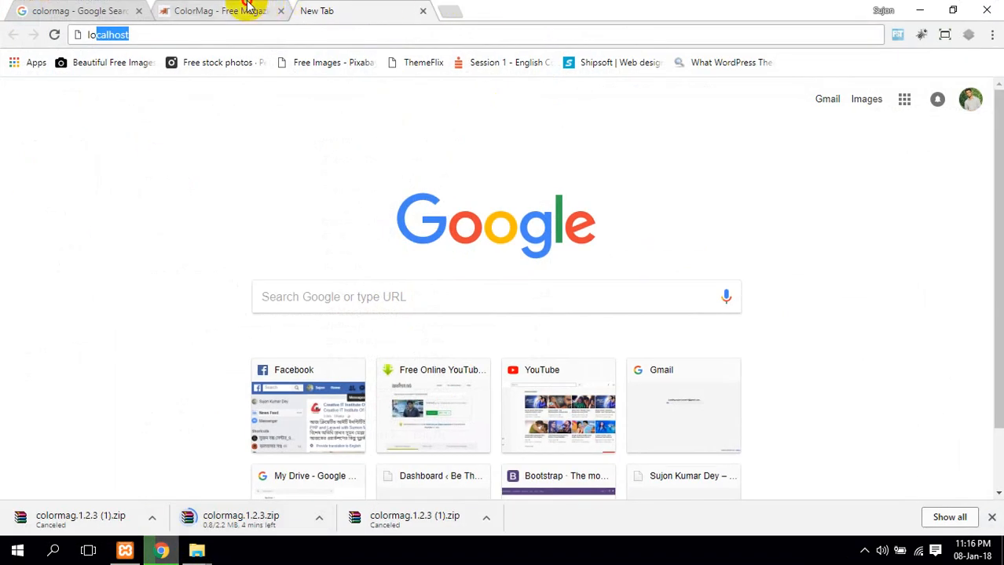
pyautogui.click(246, 6)
pyautogui.click(347, 8)
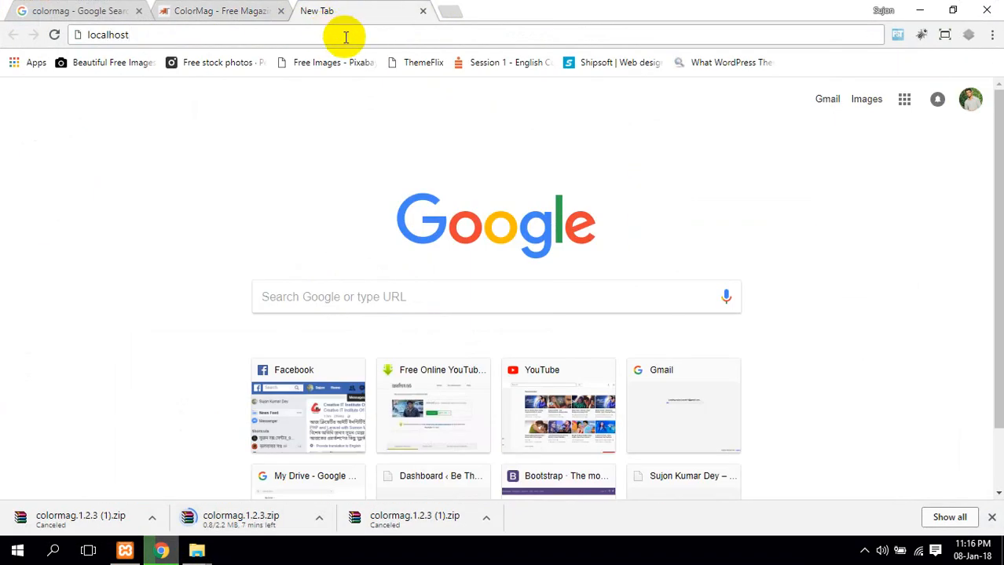
pyautogui.write('/color')
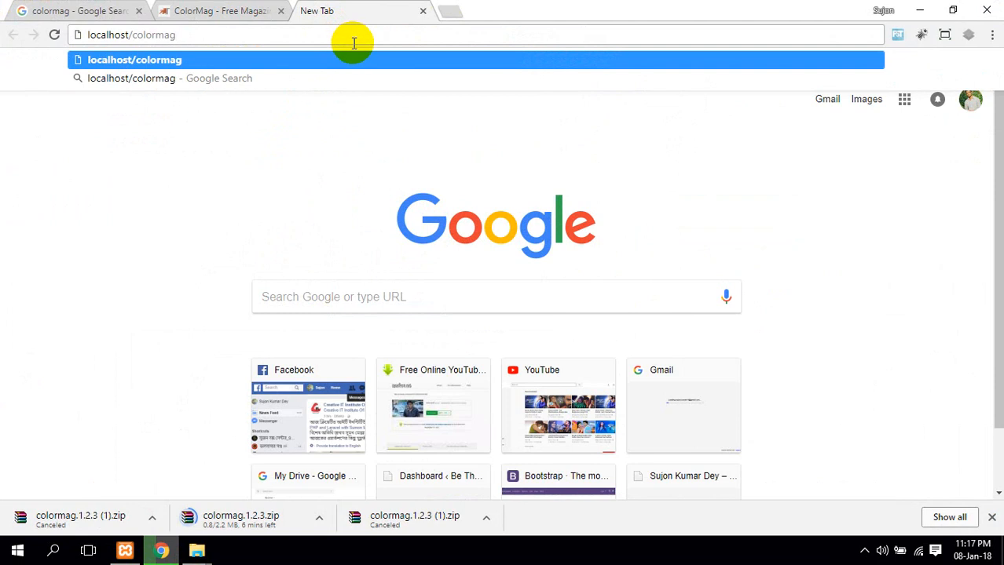
pyautogui.write('mag')
pyautogui.press('Return')
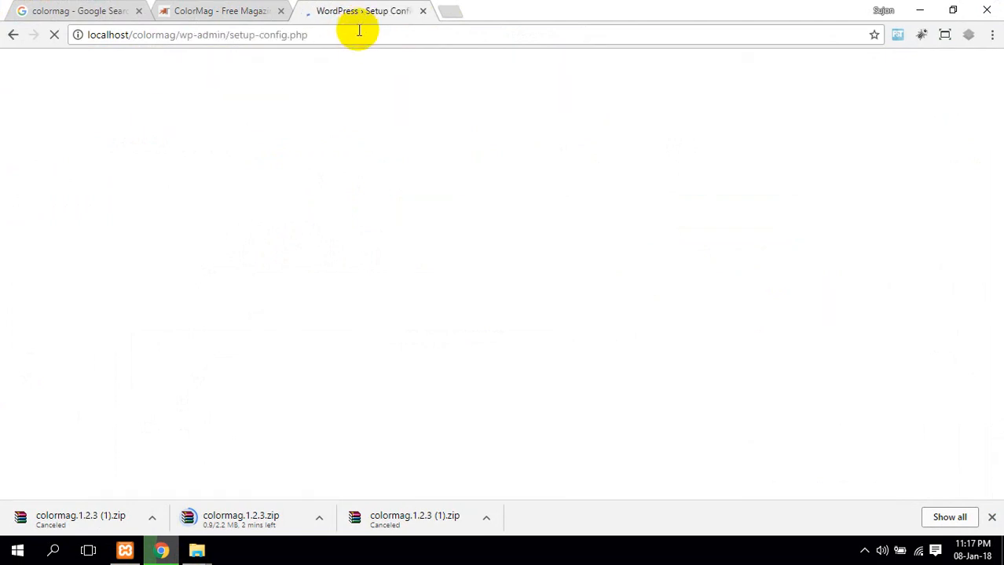
pyautogui.scroll(-1, 766, 311)
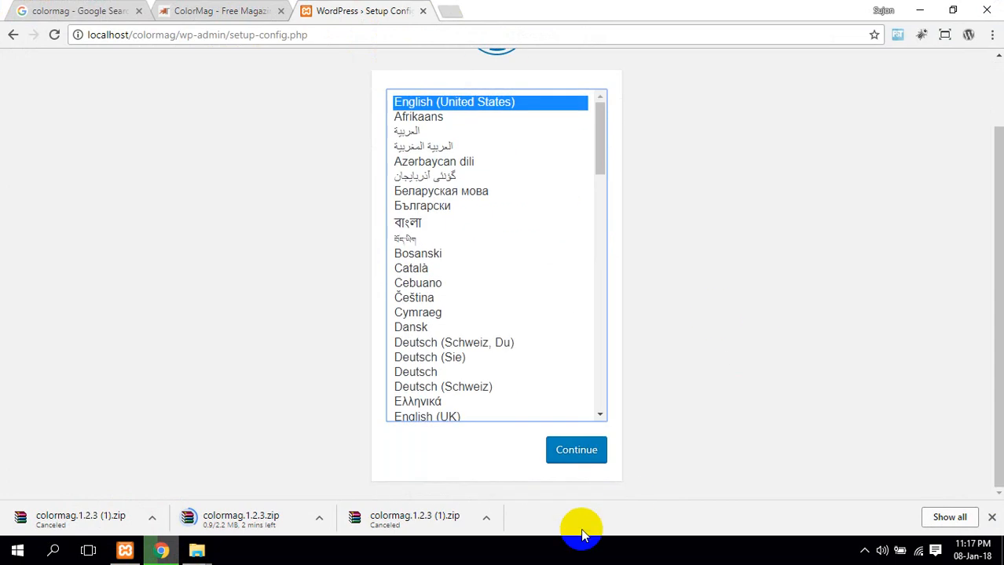
pyautogui.click(576, 452)
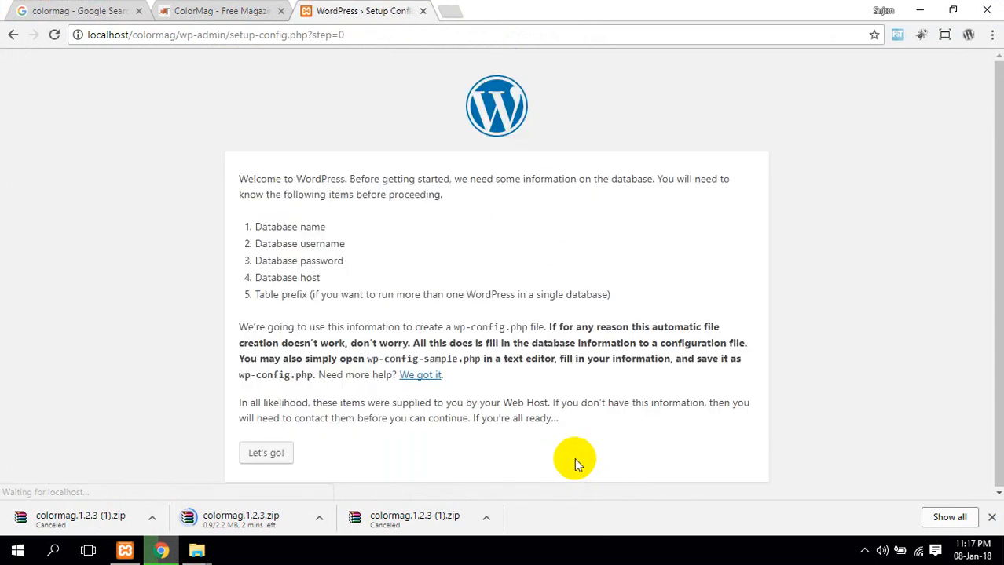
# Submit database colormag_theme, user root, a blank password, host localhost and prefix wp_
pyautogui.click(259, 452)
pyautogui.click(267, 224)
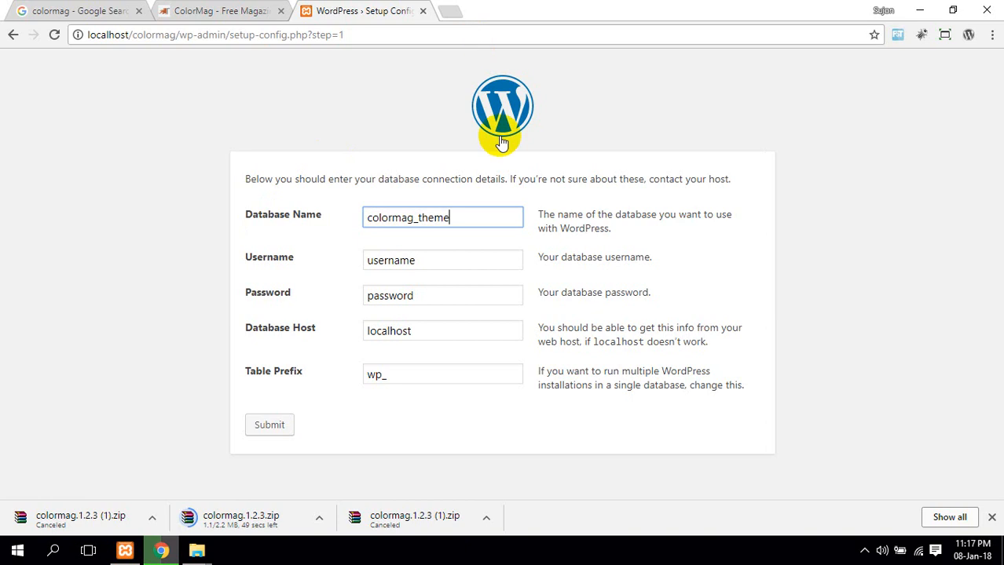
pyautogui.doubleClick(489, 269)
pyautogui.write('root')
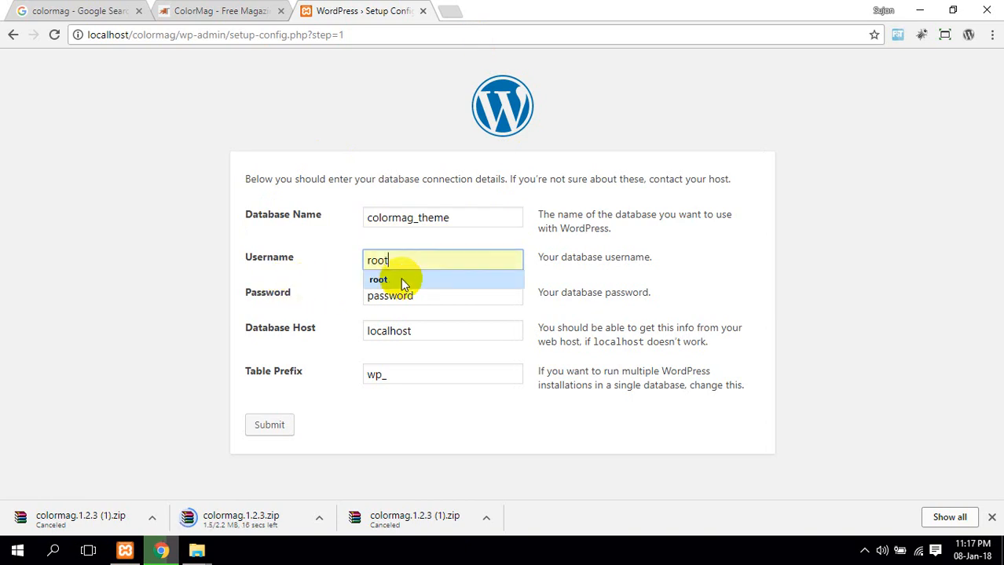
pyautogui.moveTo(440, 294); pyautogui.dragTo(319, 309)
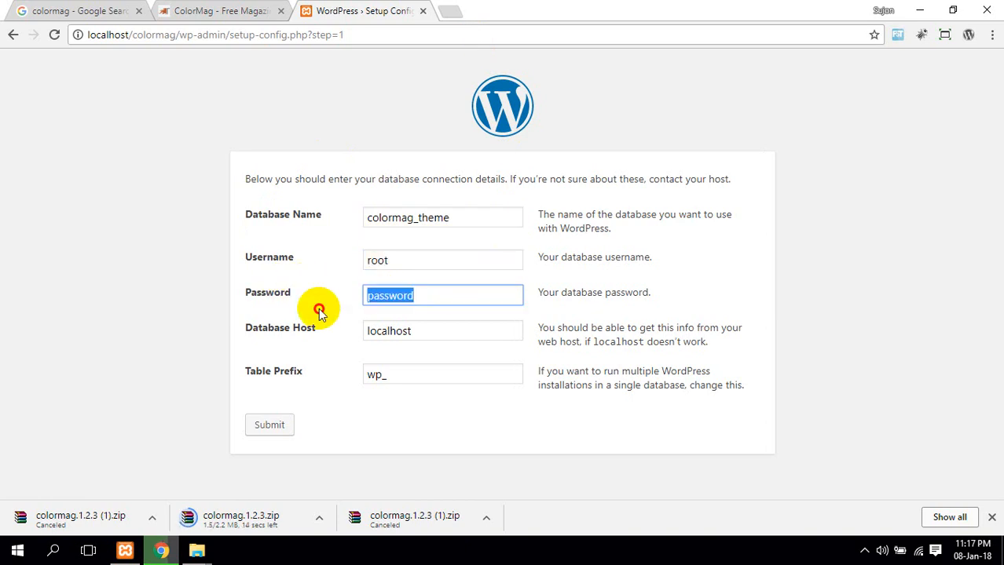
pyautogui.press('BackSpace')
pyautogui.click(453, 330)
pyautogui.click(421, 374)
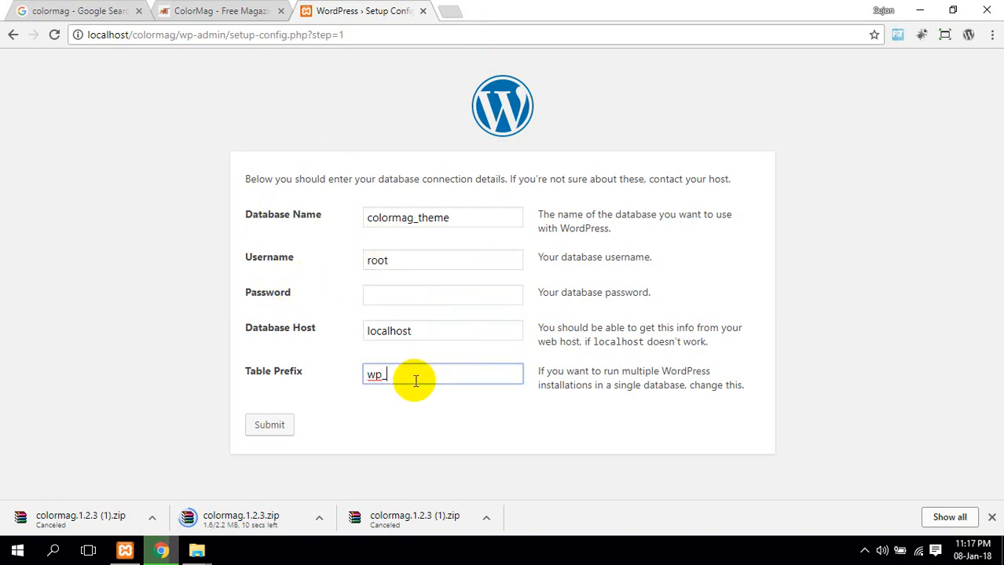
pyautogui.click(271, 424)
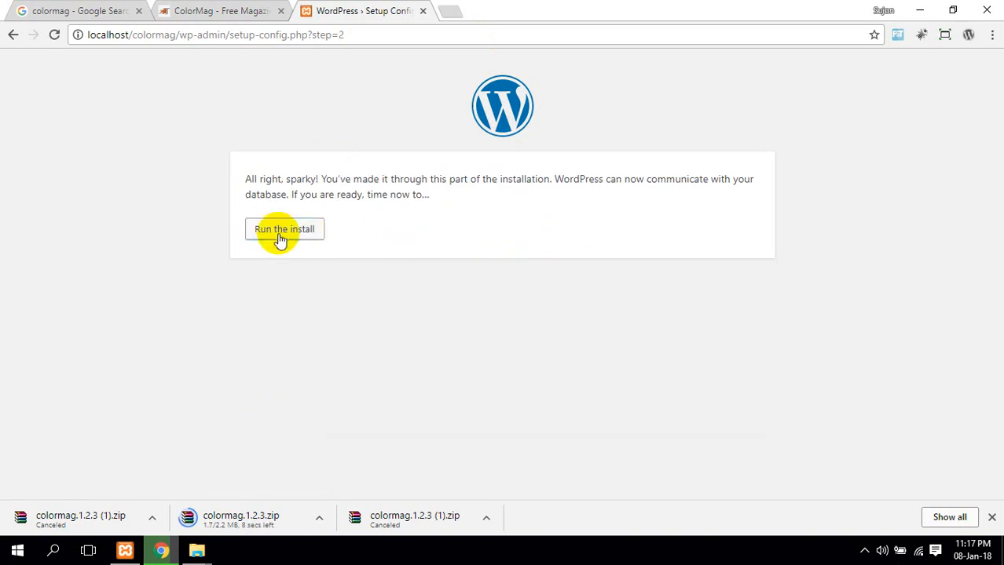
# Run the install and enter the Colormag site title, admin username and a weak password
pyautogui.click(277, 233)
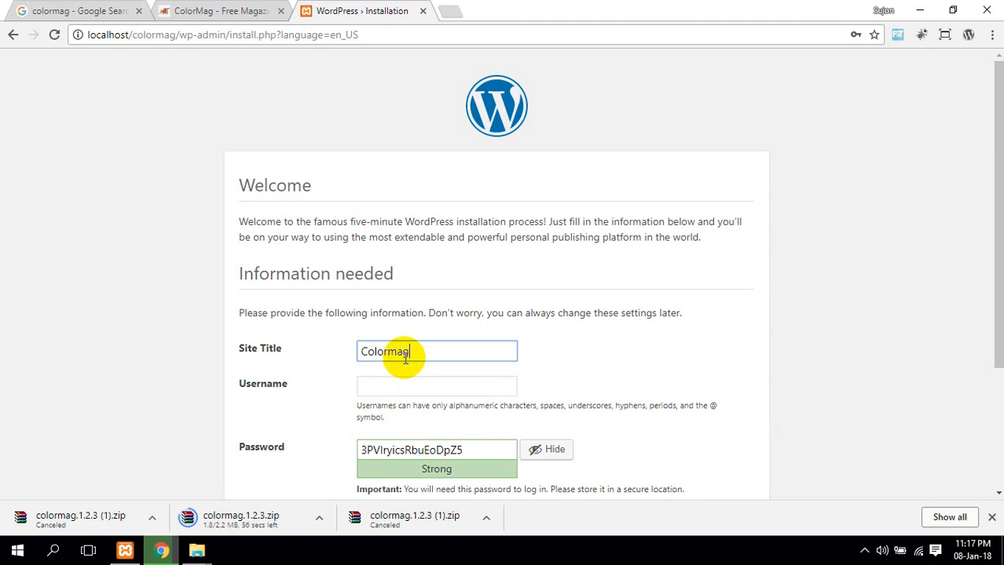
pyautogui.click(427, 382)
pyautogui.write('sujon')
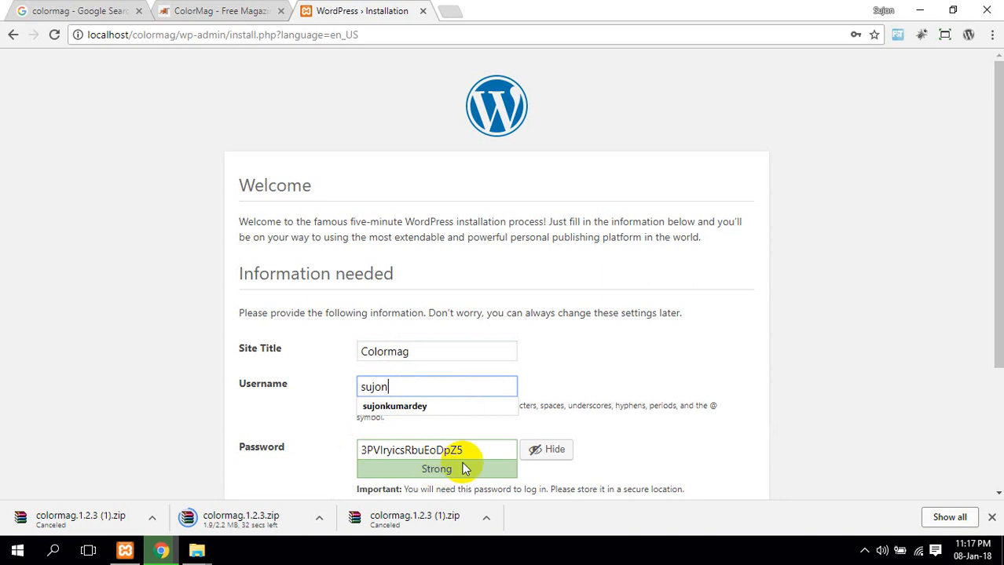
pyautogui.moveTo(470, 450); pyautogui.dragTo(286, 449)
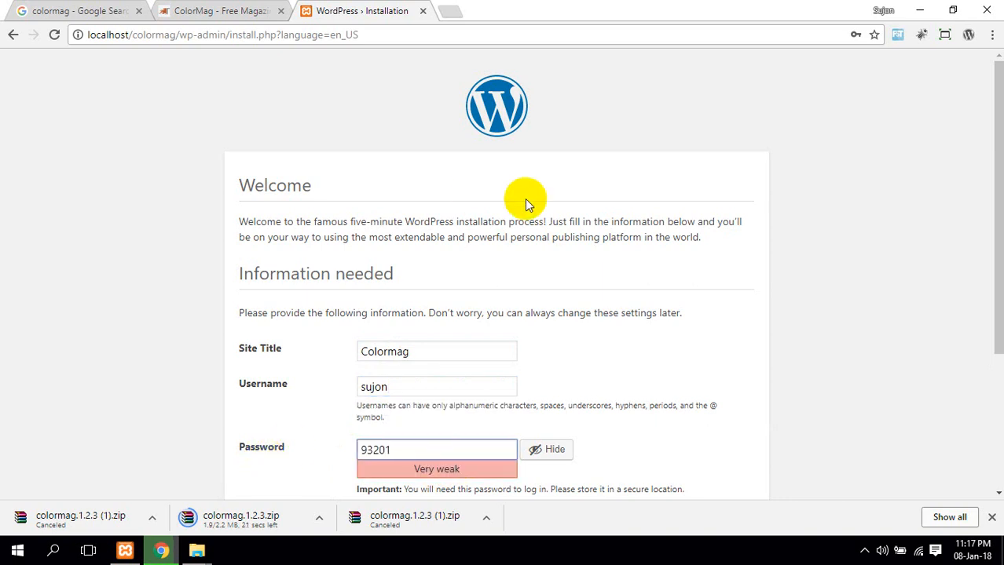
# Add the admin e-mail, discourage search engine indexing, and install WordPress
pyautogui.scroll(-2, 526, 202)
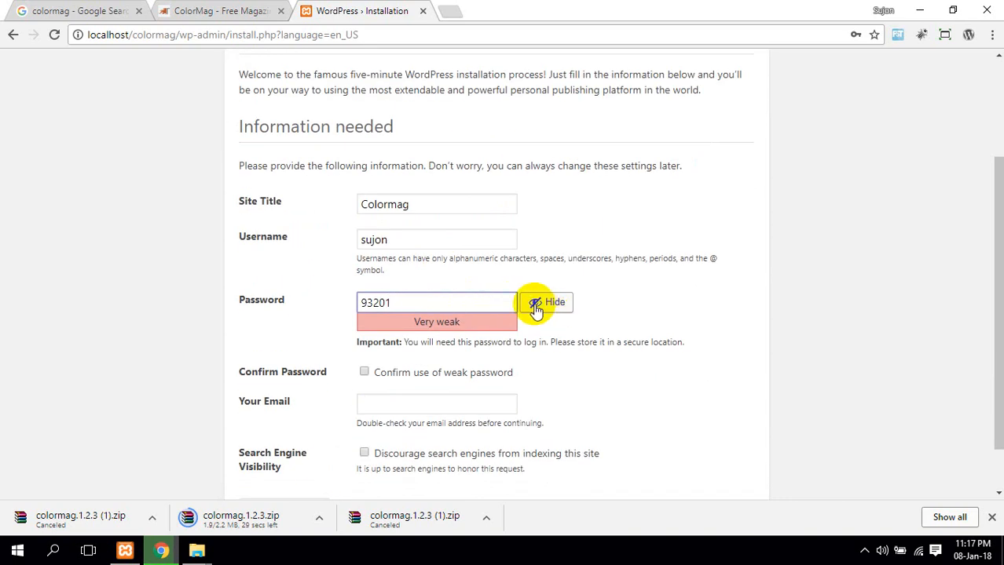
pyautogui.scroll(-1, 392, 375)
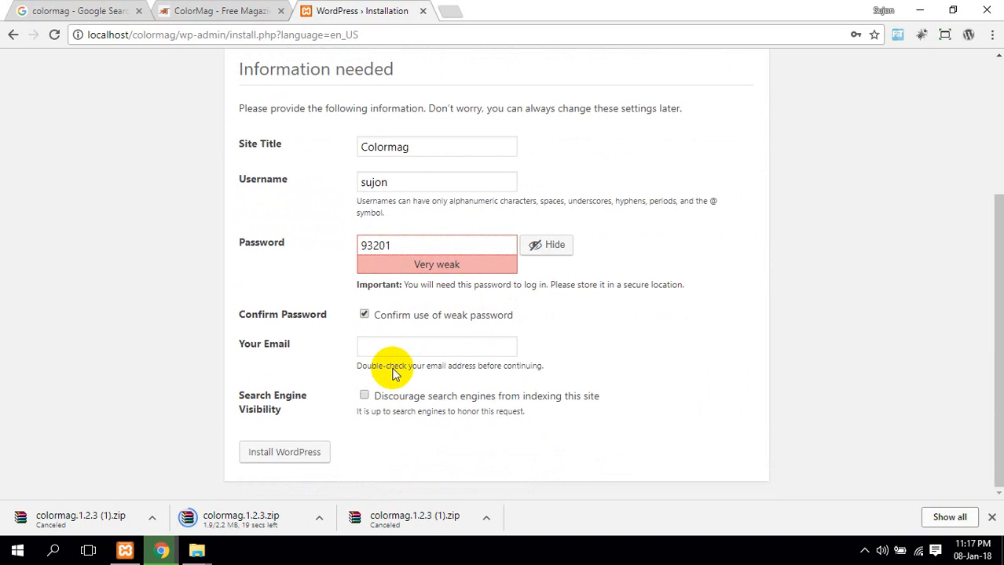
pyautogui.click(391, 344)
pyautogui.click(382, 362)
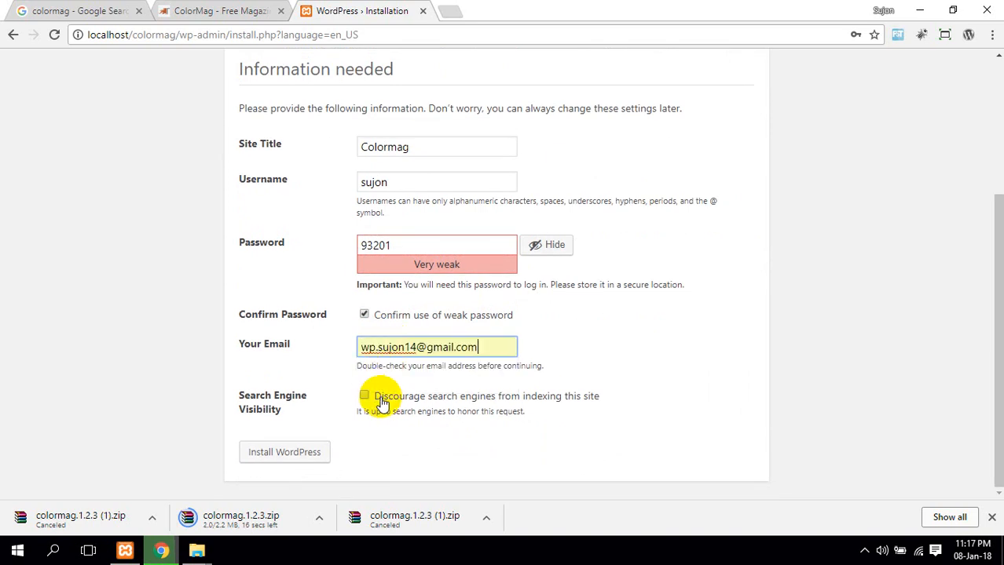
pyautogui.click(384, 401)
pyautogui.click(292, 456)
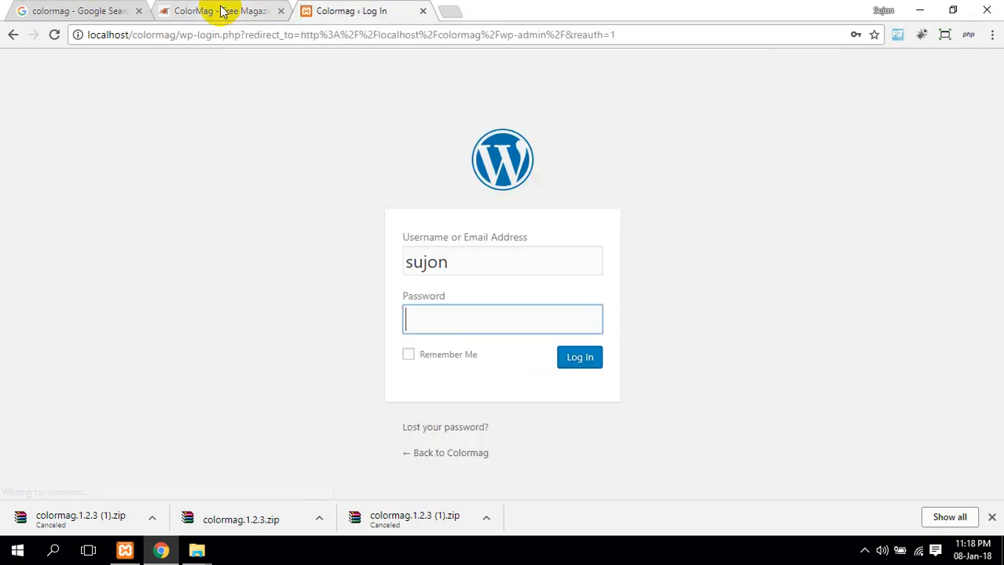
# Close the ColorMag theme and Google search tabs and enter the login password
pyautogui.middleClick(222, 11)
pyautogui.click(136, 11)
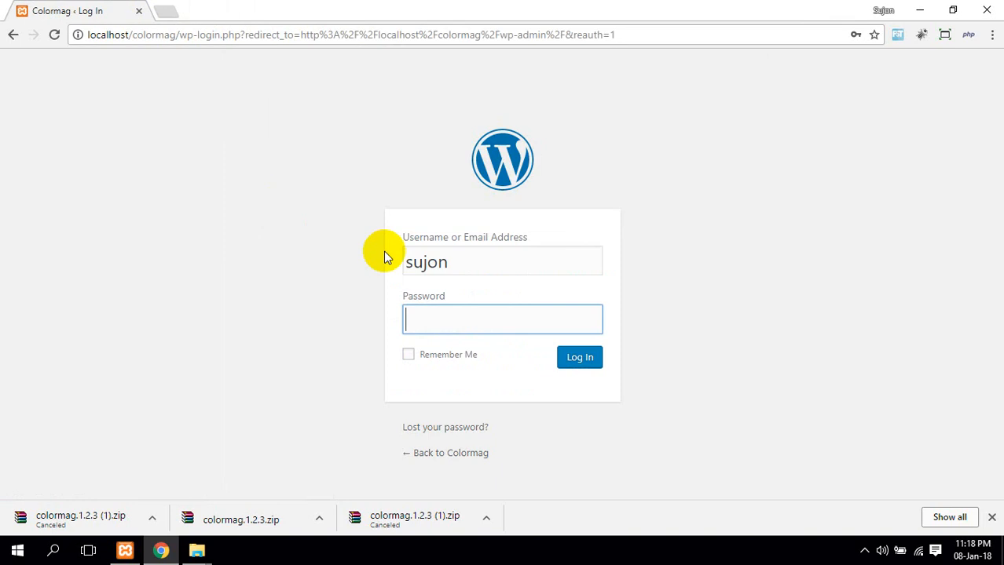
pyautogui.click(445, 314)
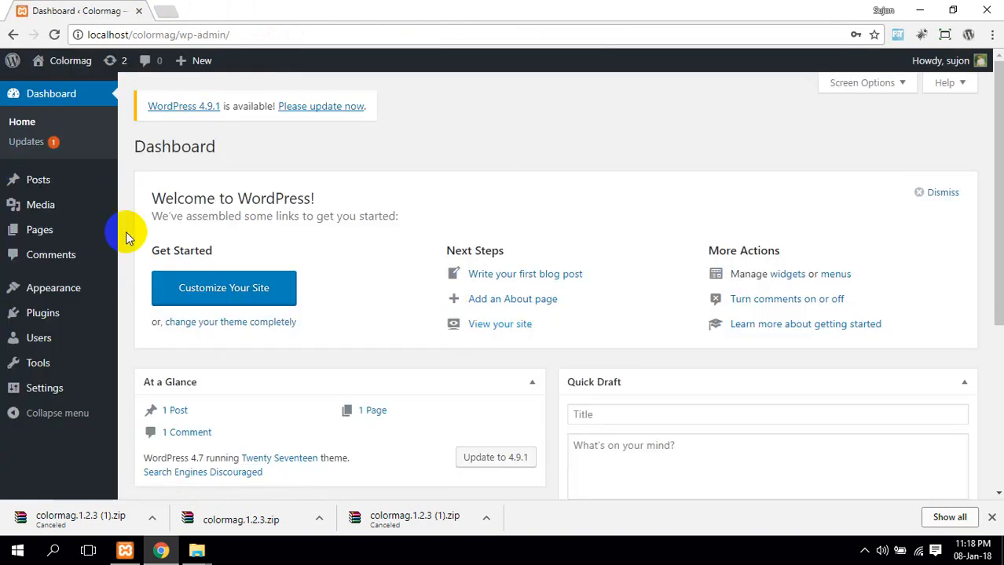
# Open the colormag site's wp-content folder, then return to the WordPress dashboard
pyautogui.moveTo(197, 551)
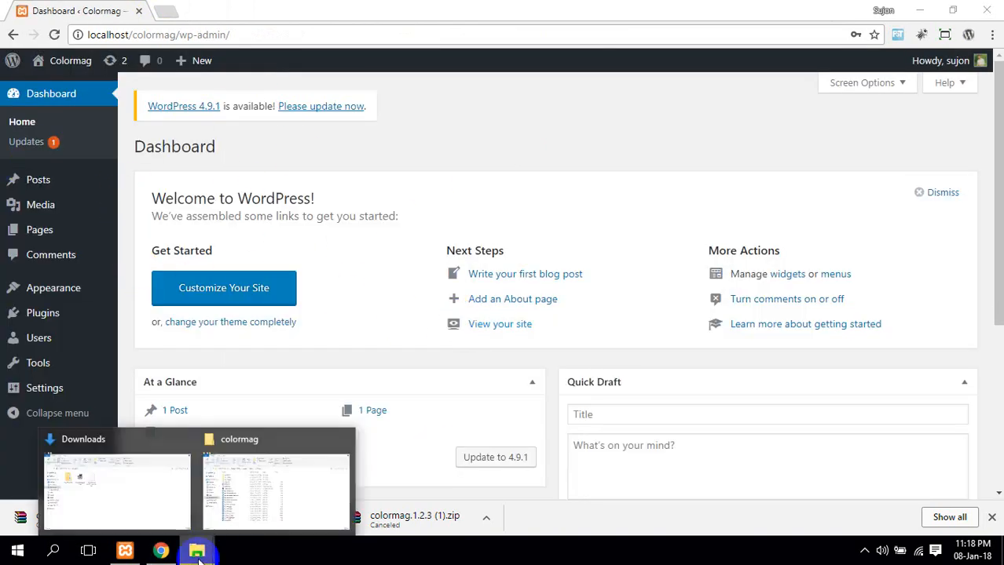
pyautogui.click(246, 480)
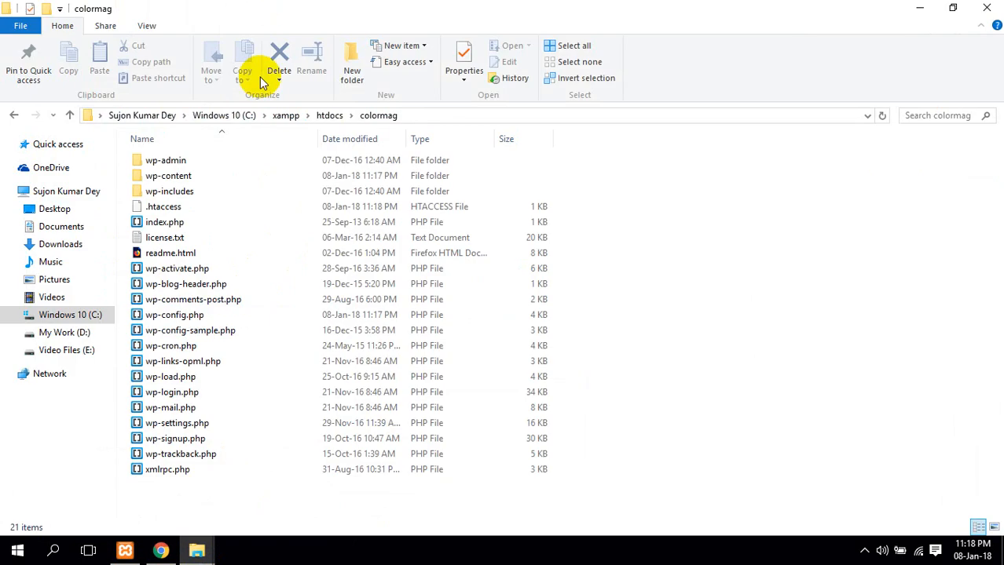
pyautogui.doubleClick(182, 175)
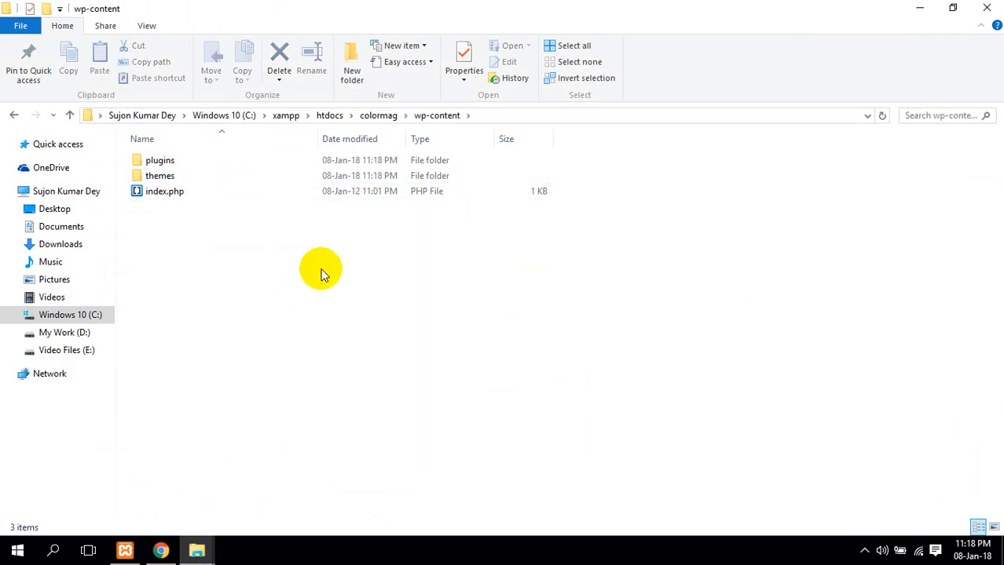
pyautogui.click(160, 550)
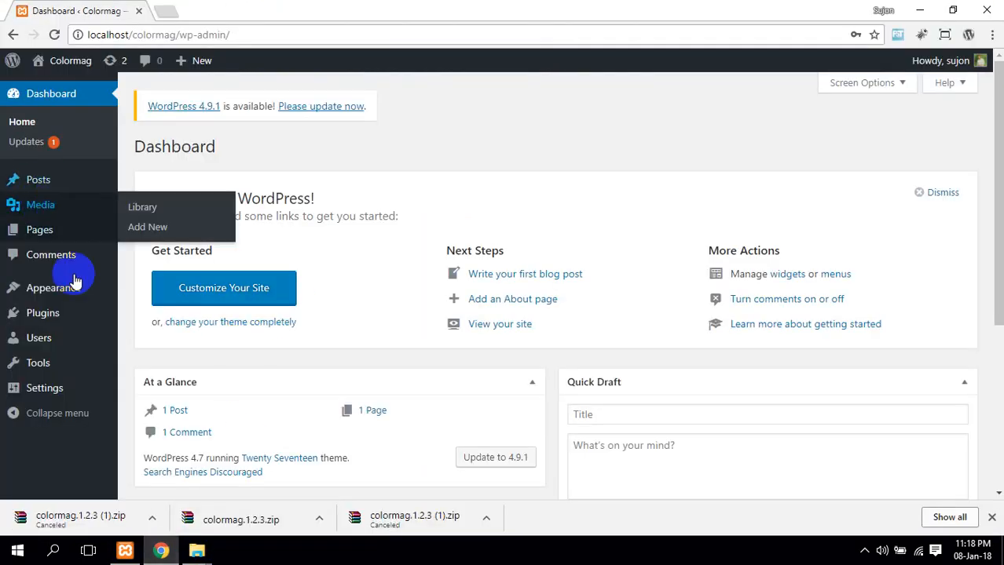
# Upload colormag.1.2.3.zip from Downloads through Themes > Add New > Upload Theme and install it
pyautogui.moveTo(73, 289)
pyautogui.click(130, 293)
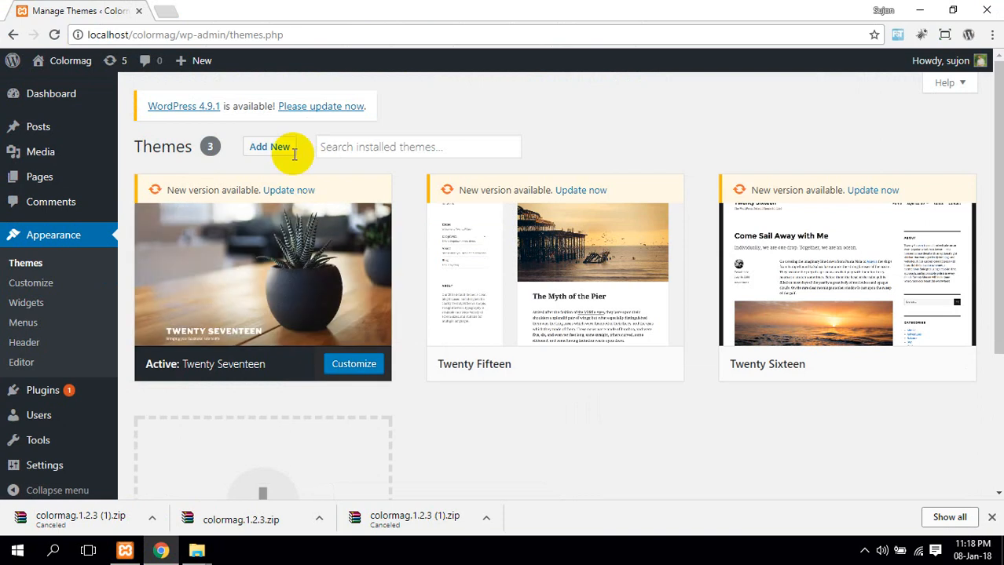
pyautogui.click(266, 150)
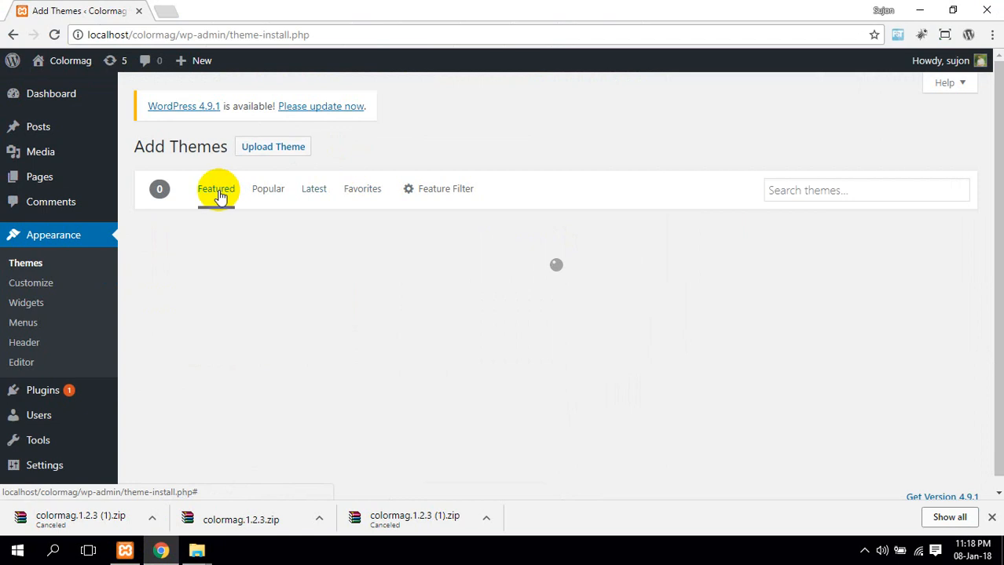
pyautogui.click(259, 156)
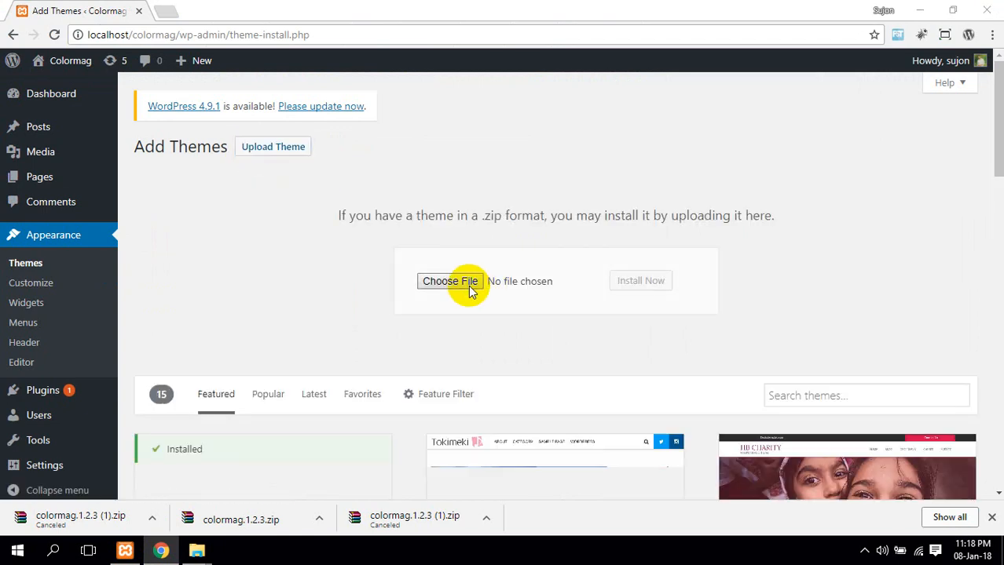
pyautogui.click(469, 285)
pyautogui.click(126, 252)
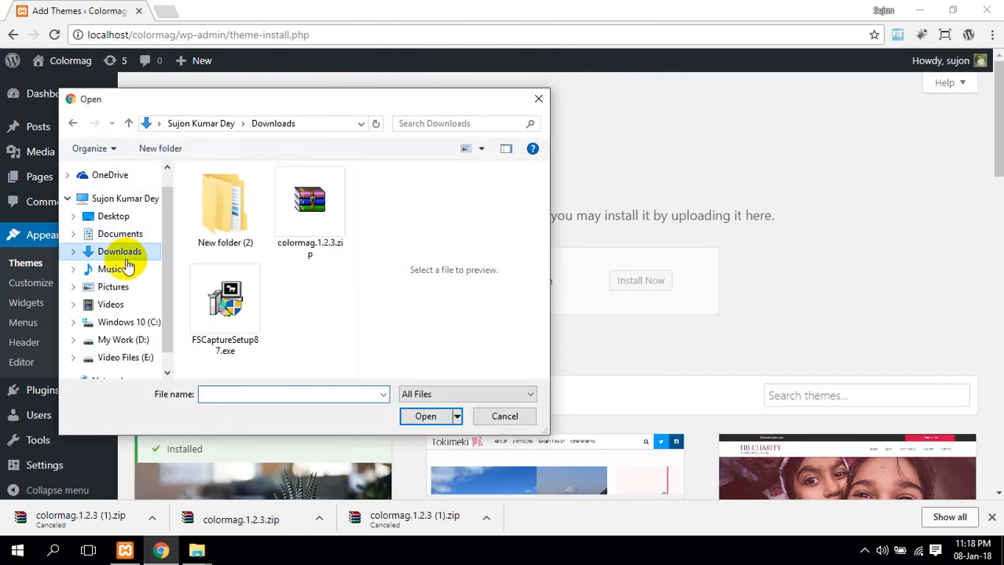
pyautogui.doubleClick(284, 250)
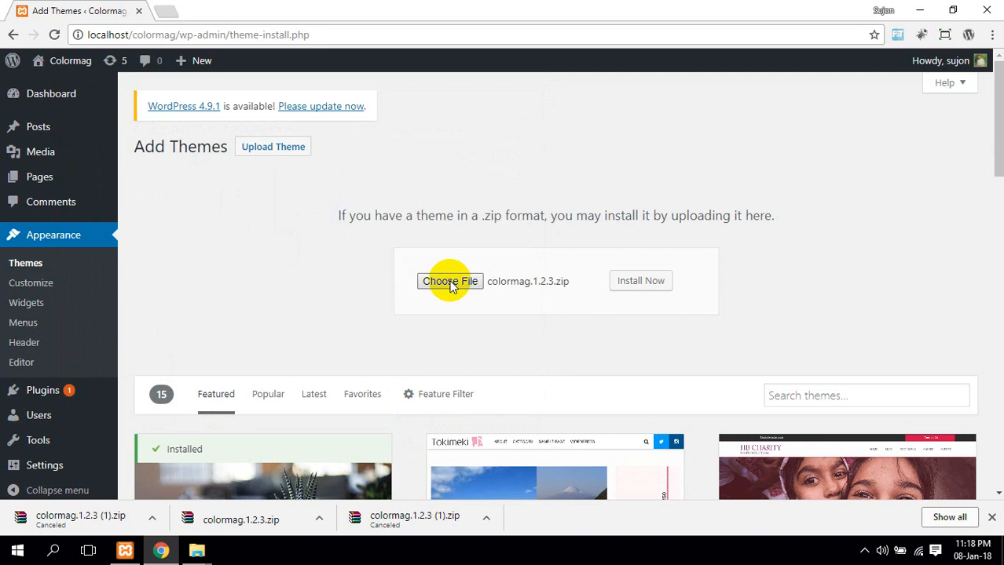
pyautogui.click(631, 289)
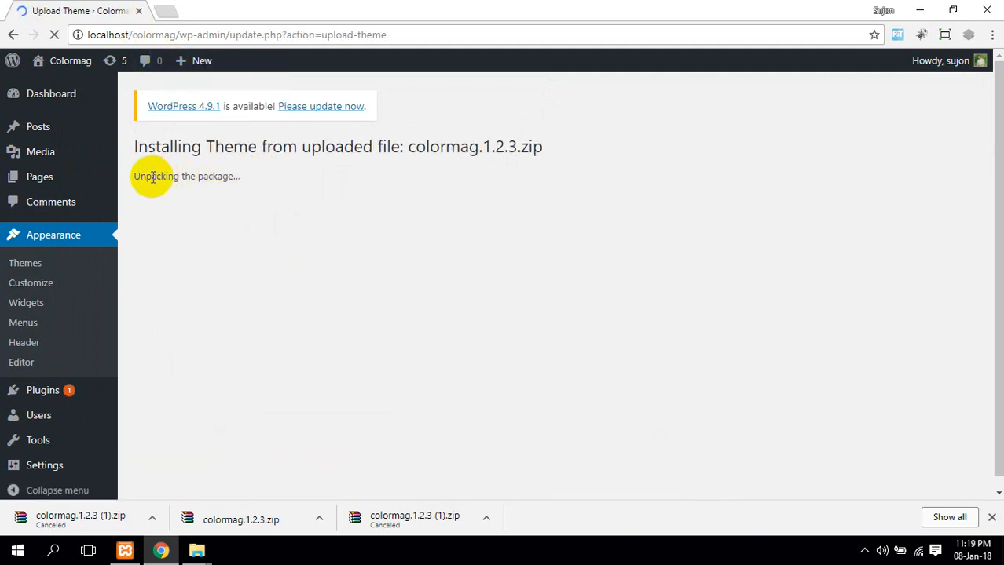
# Activate ColorMag and bulk-install its required ThemeGrill Demo Importer plugin
pyautogui.moveTo(134, 180); pyautogui.dragTo(225, 199)
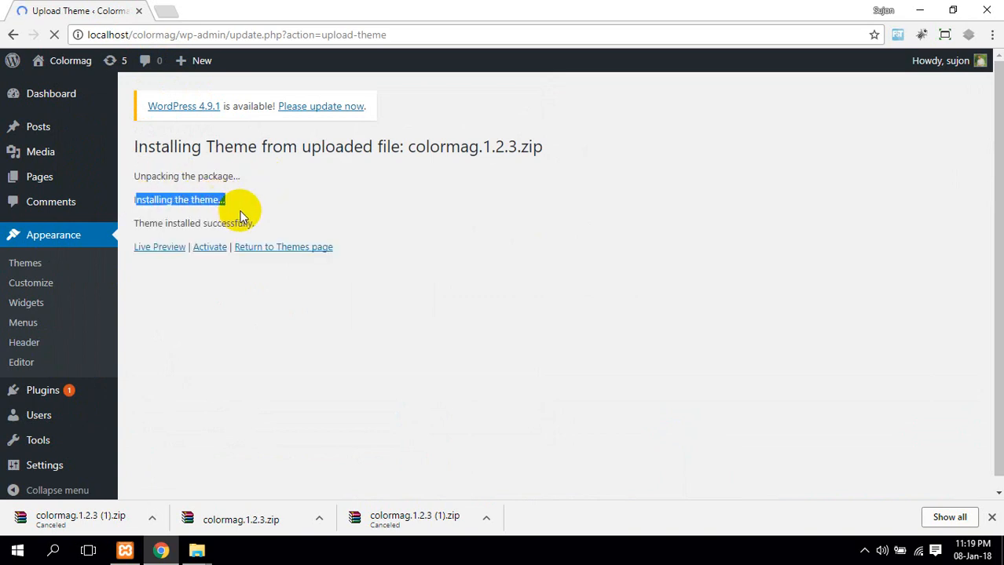
pyautogui.click(210, 248)
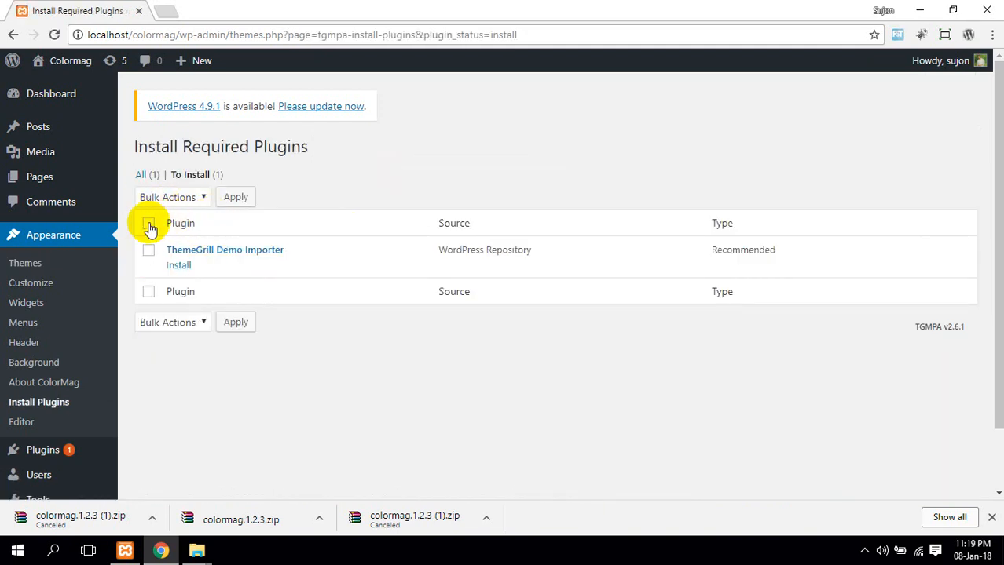
pyautogui.click(148, 223)
pyautogui.click(187, 201)
pyautogui.click(192, 226)
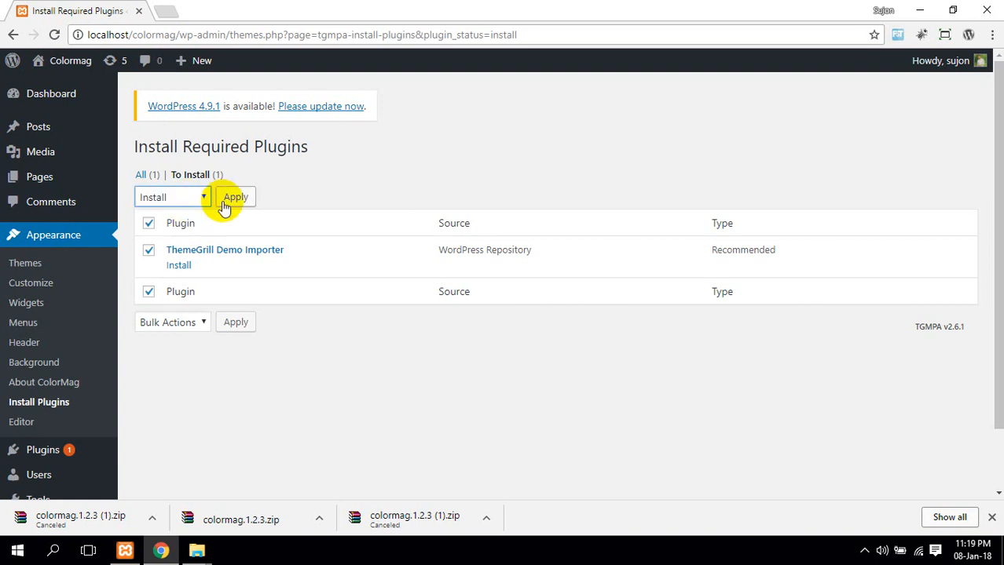
pyautogui.click(237, 197)
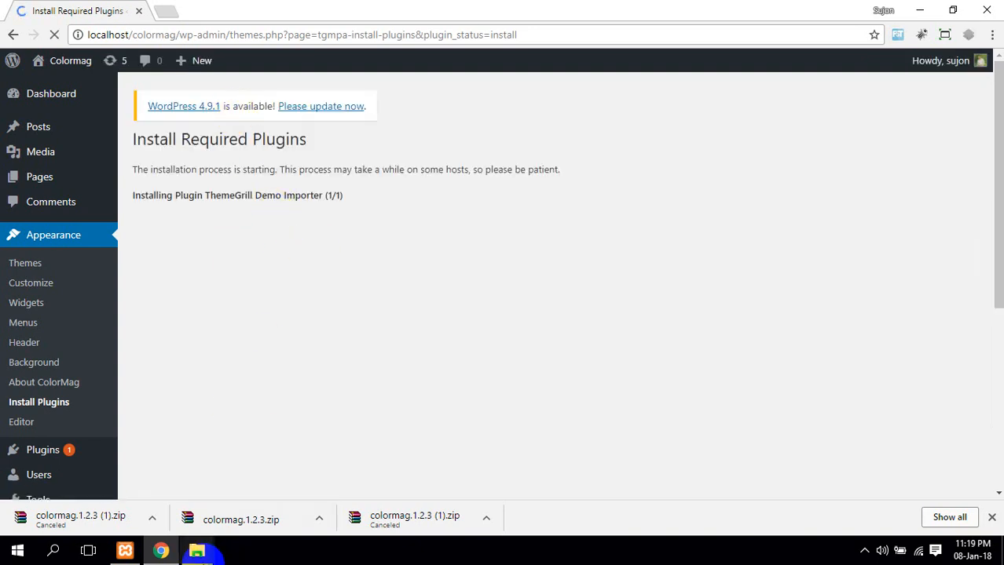
# Delete the twentyfifteen, twentyseventeen and twentysixteen folders from wp-content\themes and refresh
pyautogui.moveTo(197, 552)
pyautogui.click(283, 482)
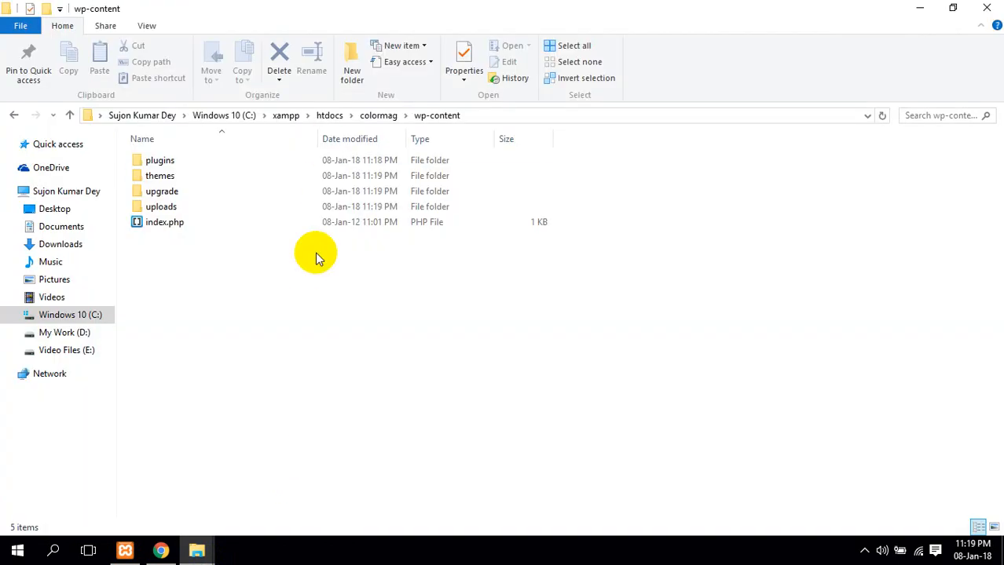
pyautogui.doubleClick(276, 176)
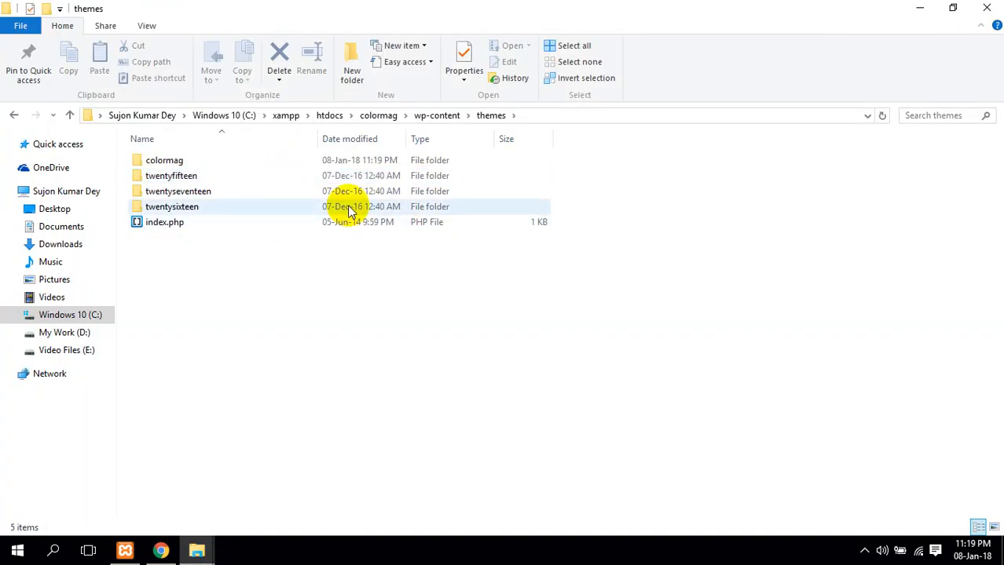
pyautogui.moveTo(641, 213); pyautogui.dragTo(375, 185)
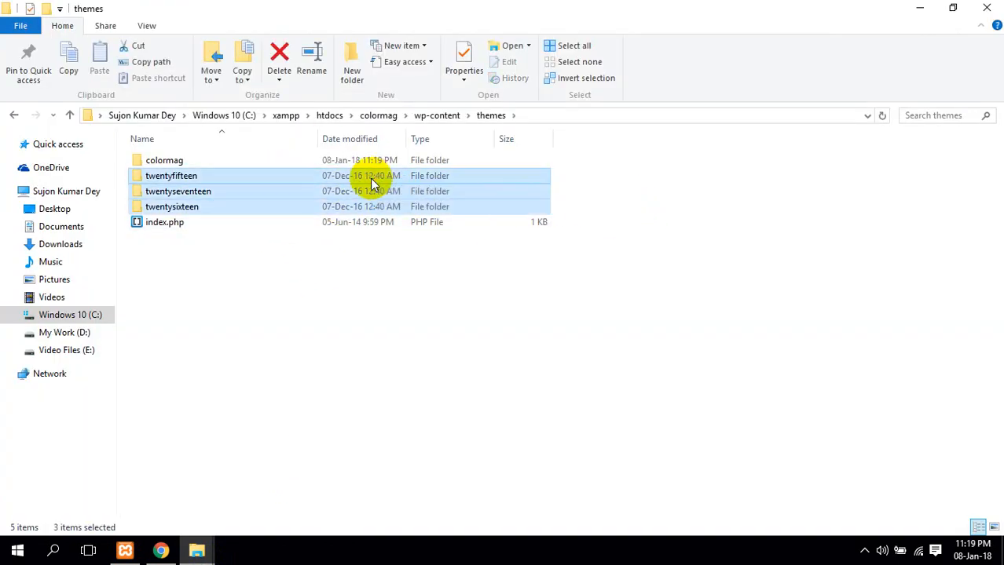
pyautogui.press('Delete')
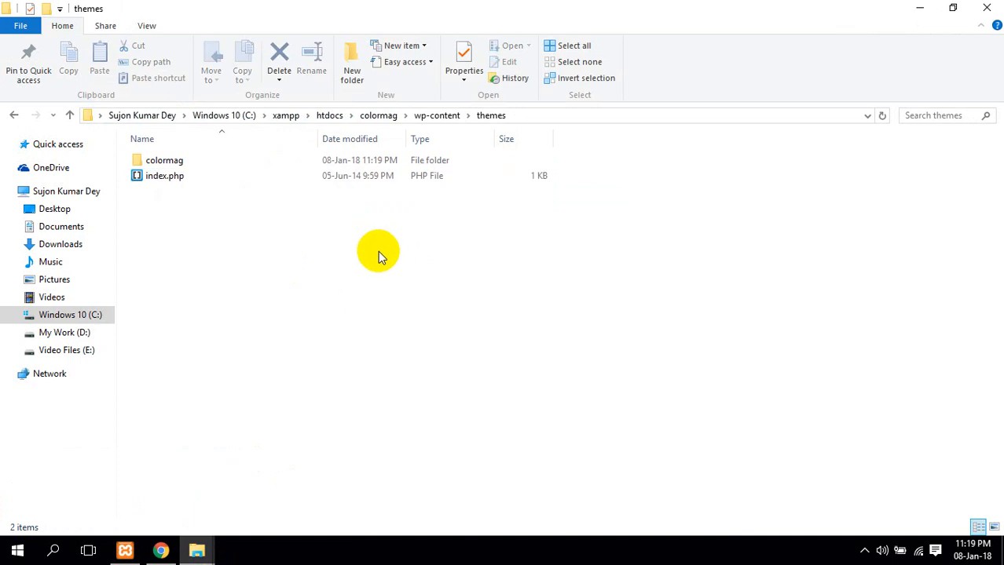
pyautogui.rightClick(382, 249)
pyautogui.click(448, 304)
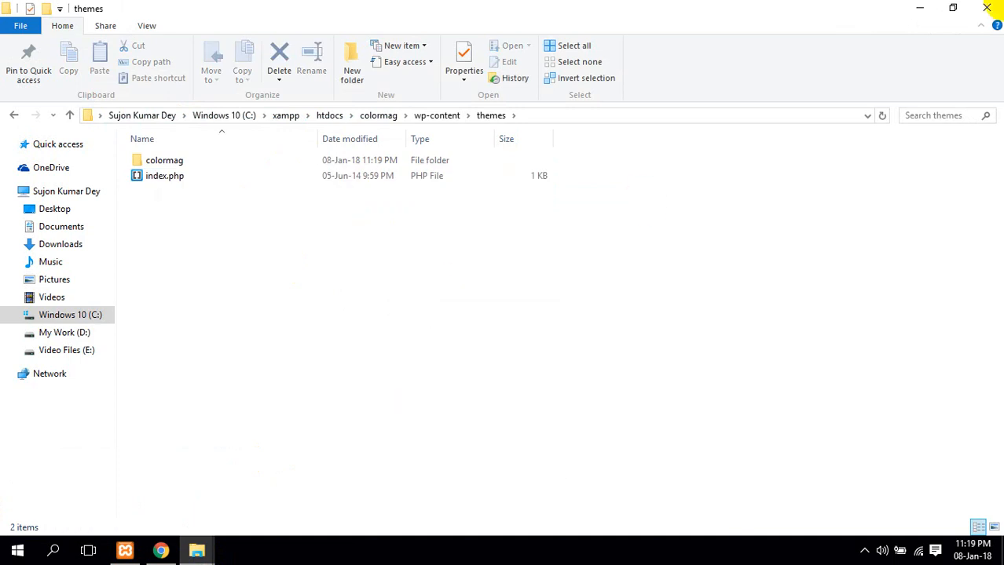
# Open Themes in a new tab and activate ThemeGrill Demo Importer from the required plugins list
pyautogui.click(160, 551)
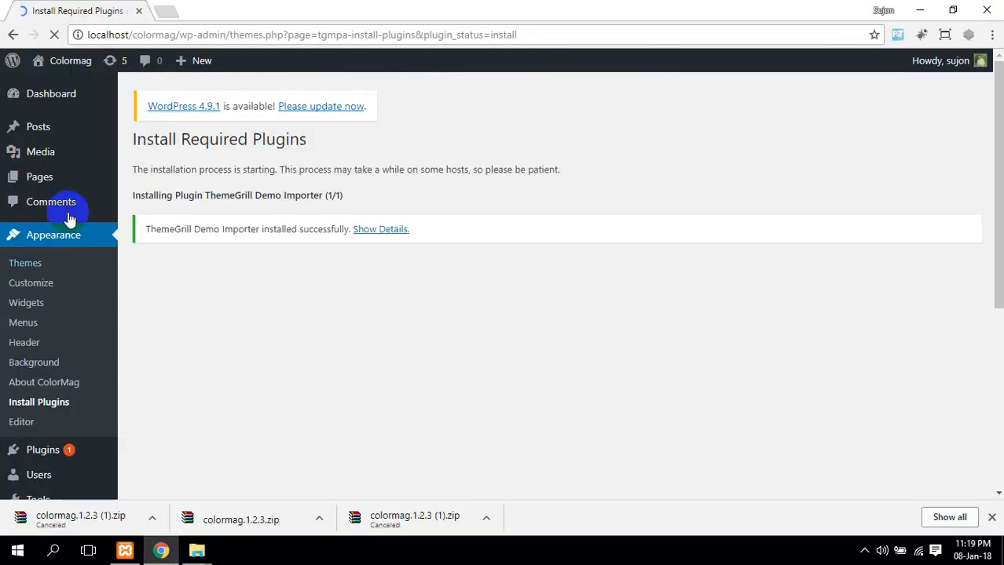
pyautogui.middleClick(35, 269)
pyautogui.click(191, 16)
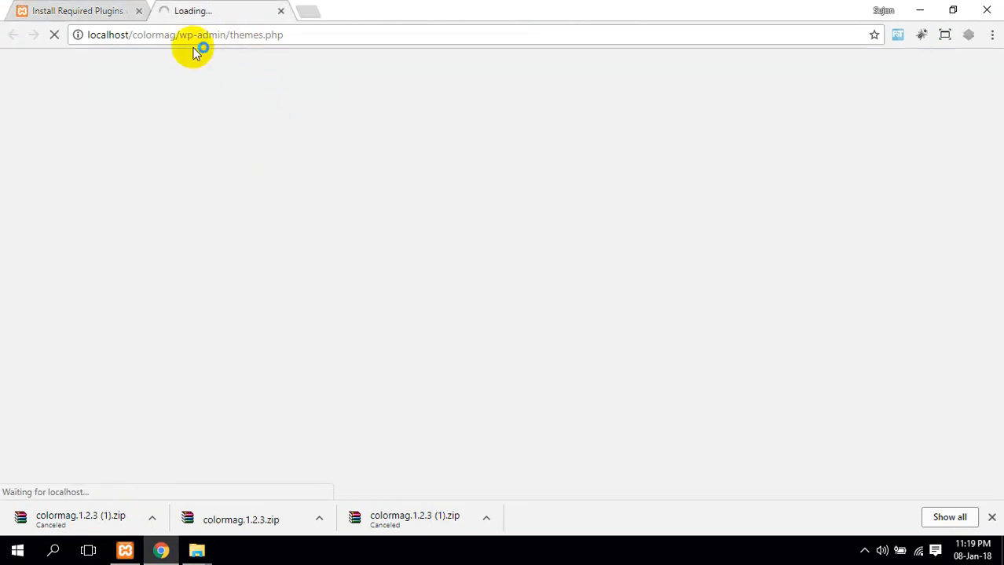
pyautogui.click(125, 11)
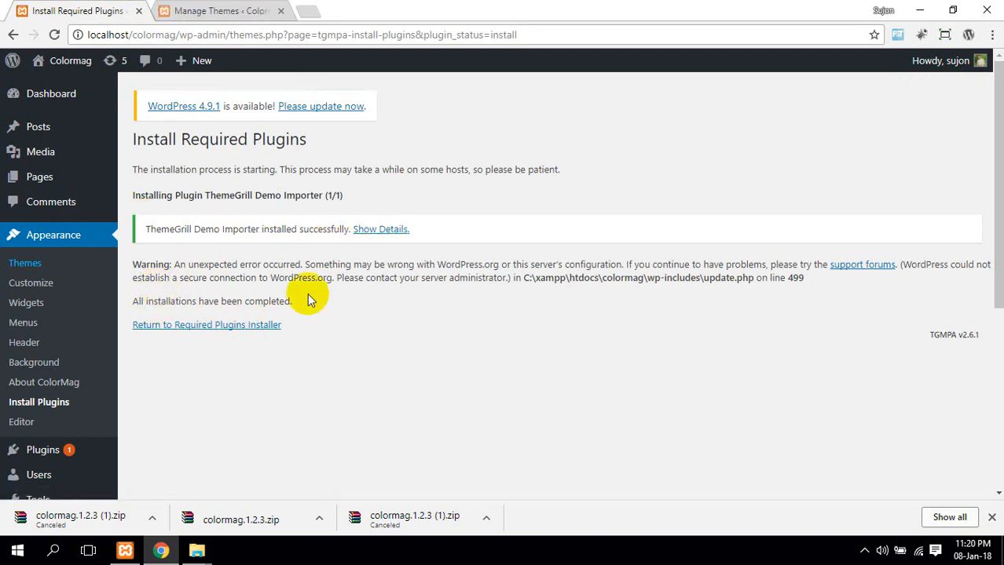
pyautogui.click(220, 325)
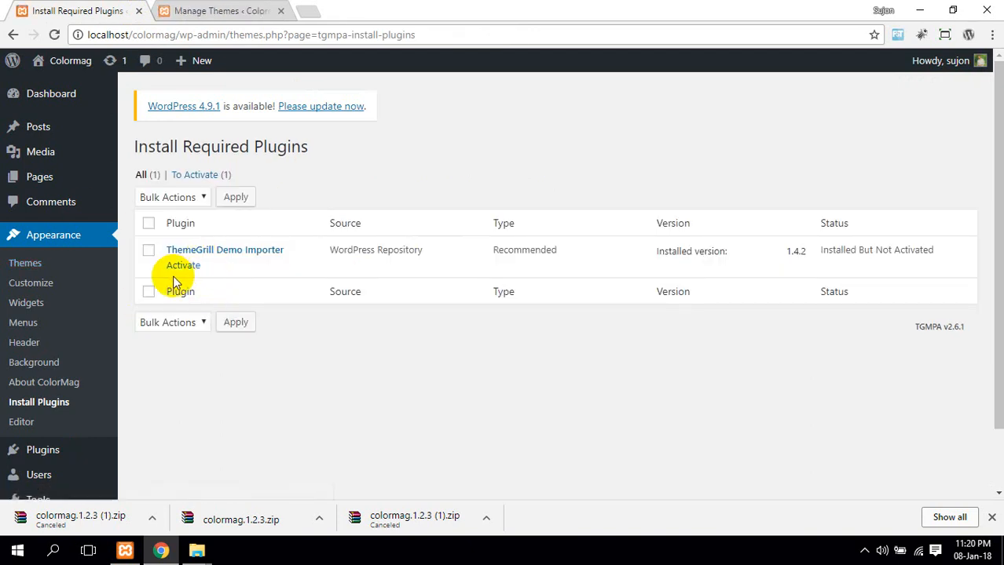
pyautogui.click(176, 266)
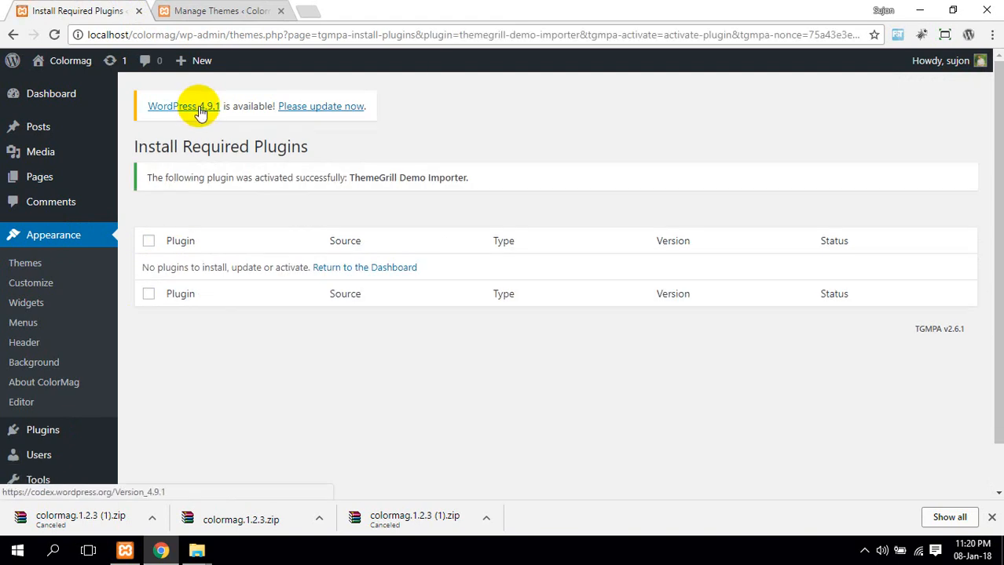
pyautogui.moveTo(151, 178); pyautogui.dragTo(466, 183)
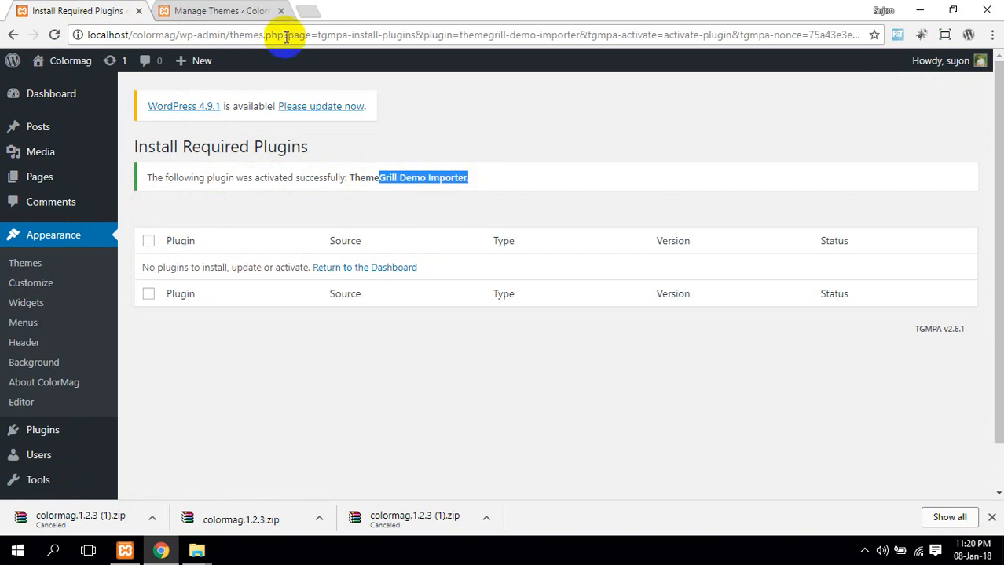
# Compare the ColorMag themes tab with the plugin activation results tab
pyautogui.click(251, 10)
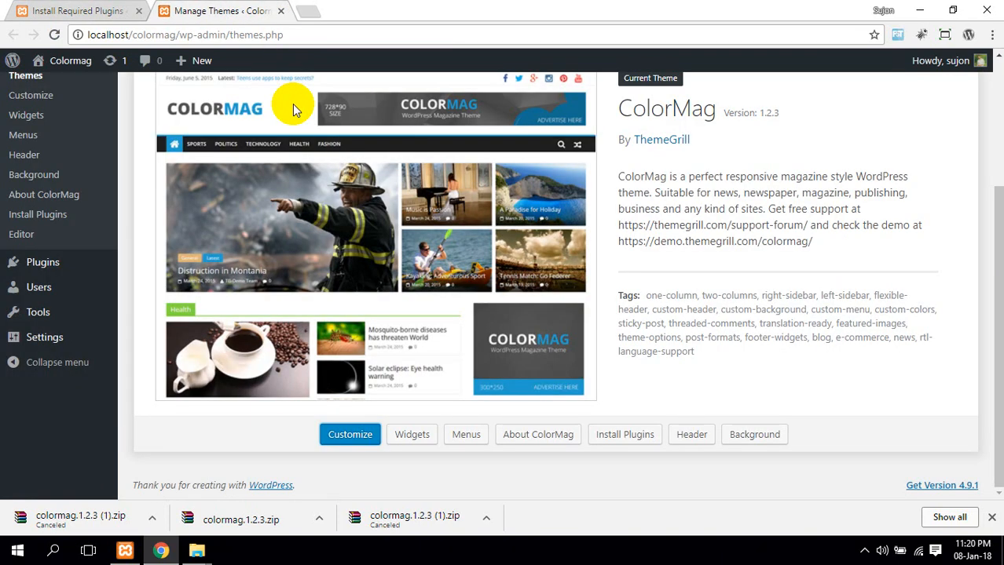
pyautogui.click(39, 8)
pyautogui.click(218, 10)
pyautogui.click(68, 9)
pyautogui.click(210, 8)
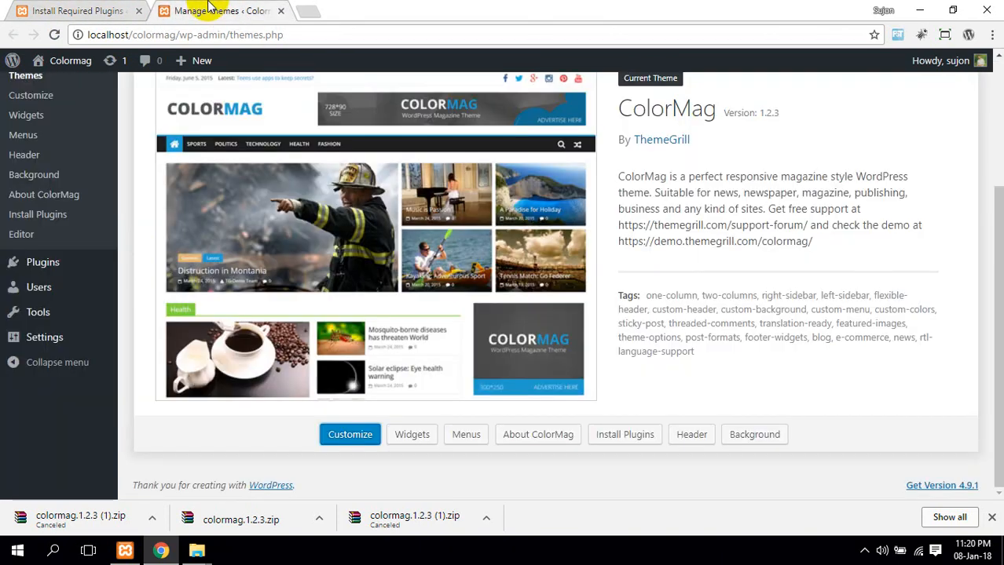
pyautogui.click(69, 9)
pyautogui.click(197, 9)
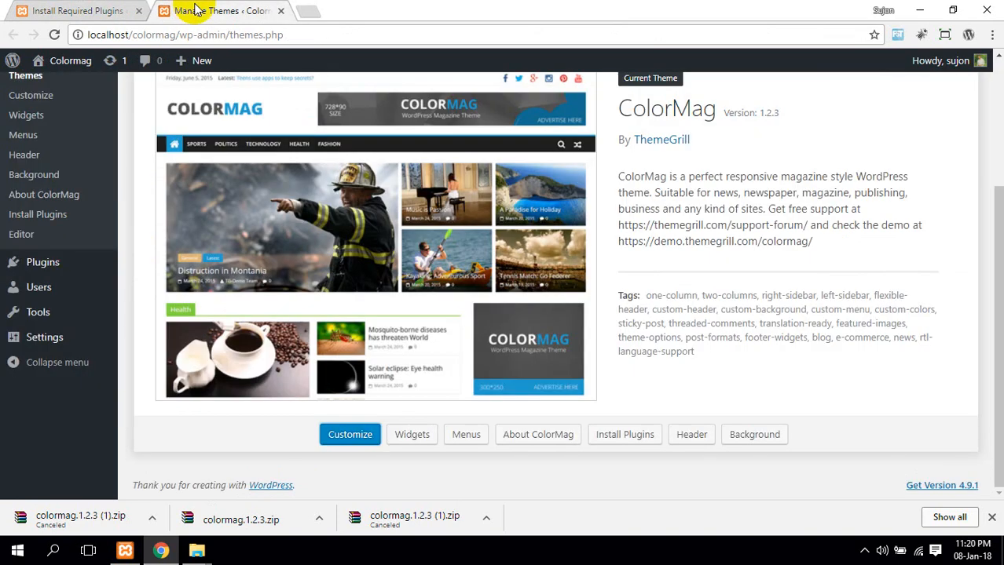
pyautogui.scroll(3, 283, 308)
pyautogui.scroll(-2, 697, 234)
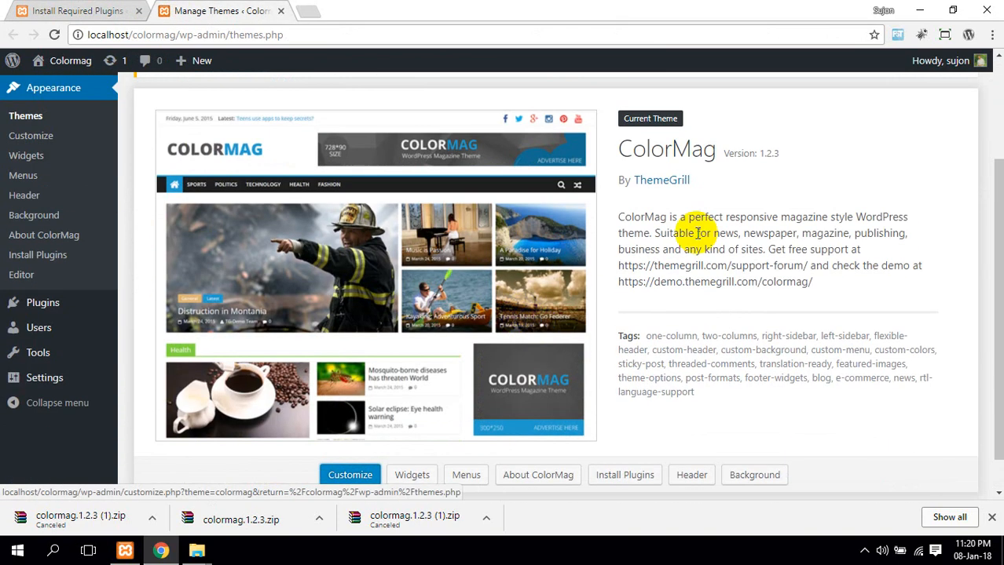
pyautogui.click(118, 9)
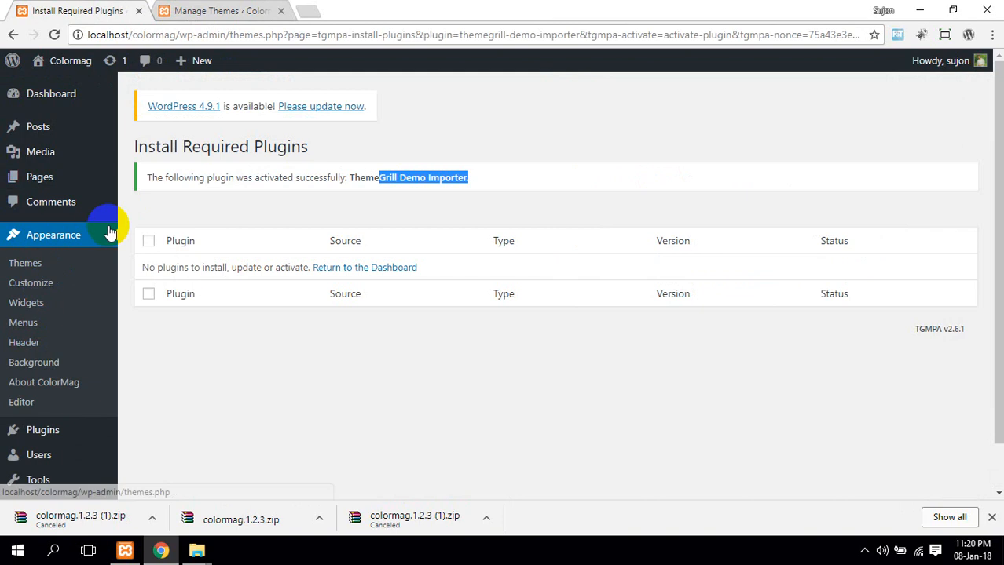
# From the dashboard home, open the Demo Importer's Theme Demos page in a new tab
pyautogui.moveTo(50, 92)
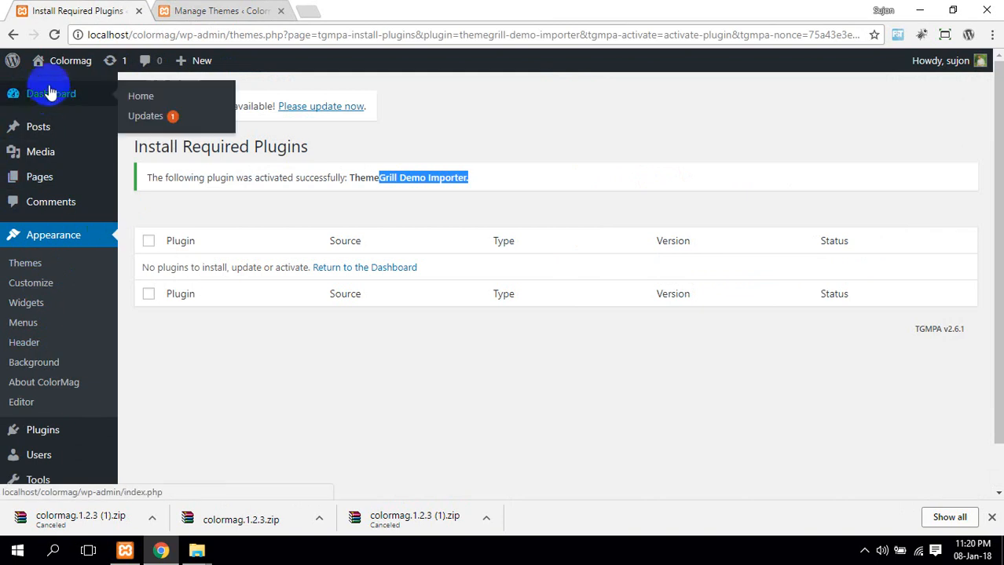
pyautogui.click(136, 97)
pyautogui.moveTo(71, 287)
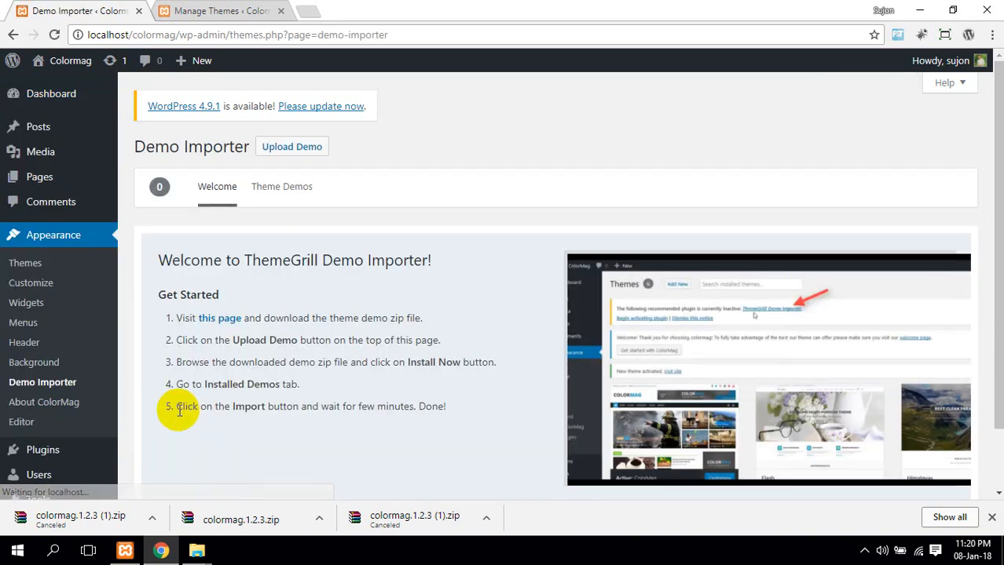
pyautogui.moveTo(190, 262); pyautogui.dragTo(425, 260)
pyautogui.click(370, 300)
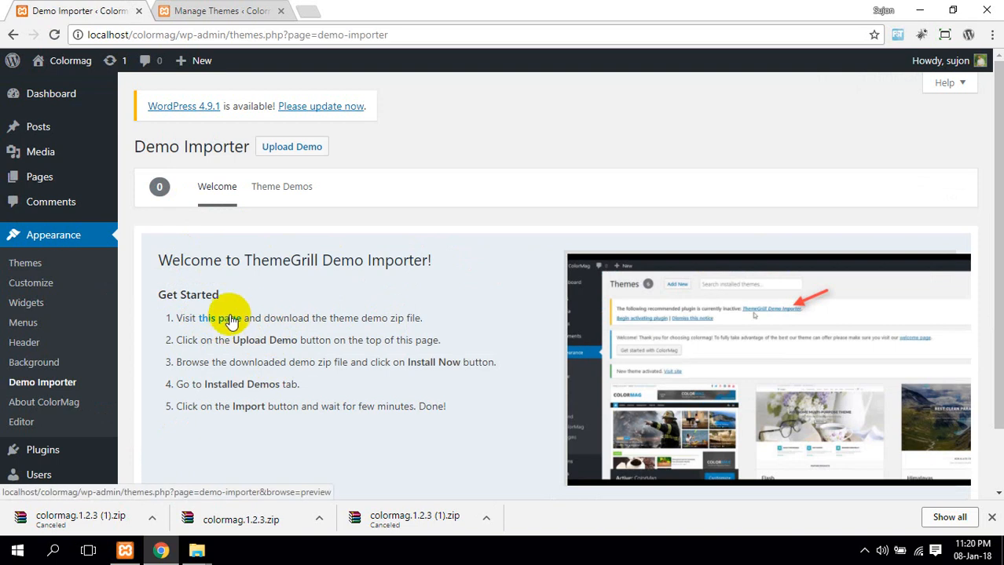
pyautogui.middleClick(228, 320)
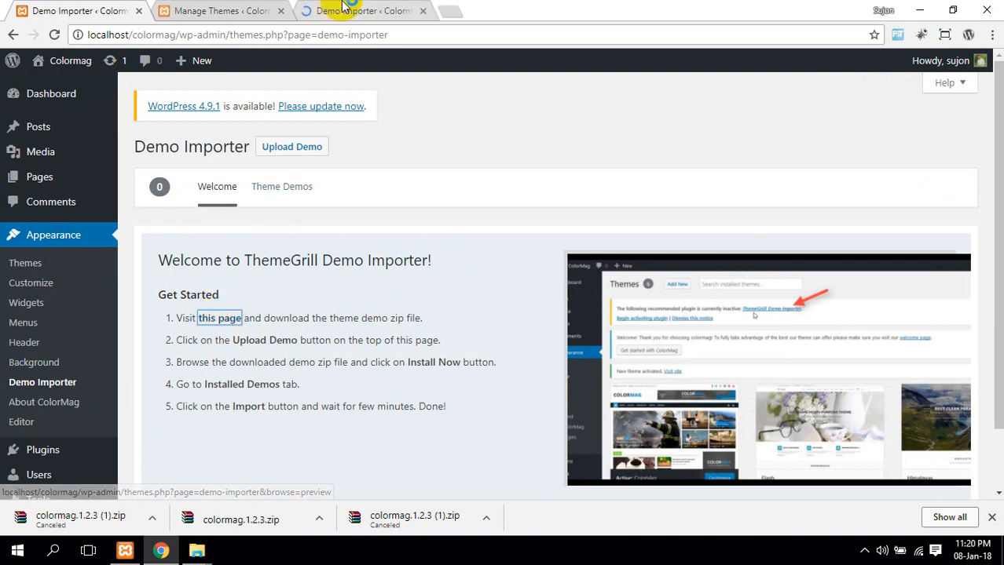
pyautogui.click(345, 9)
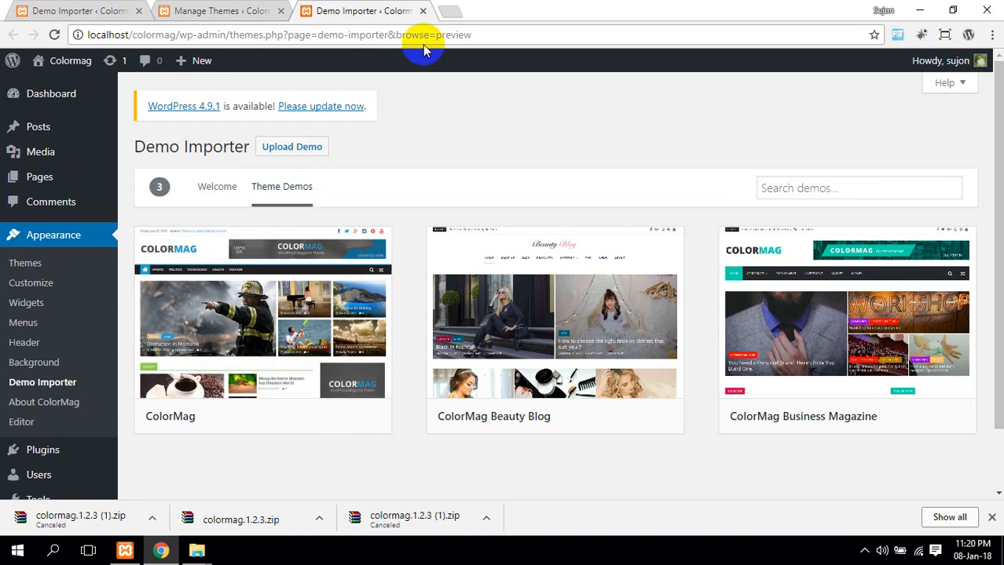
# Search for 'colormag demo download' in a new browser tab
pyautogui.click(452, 15)
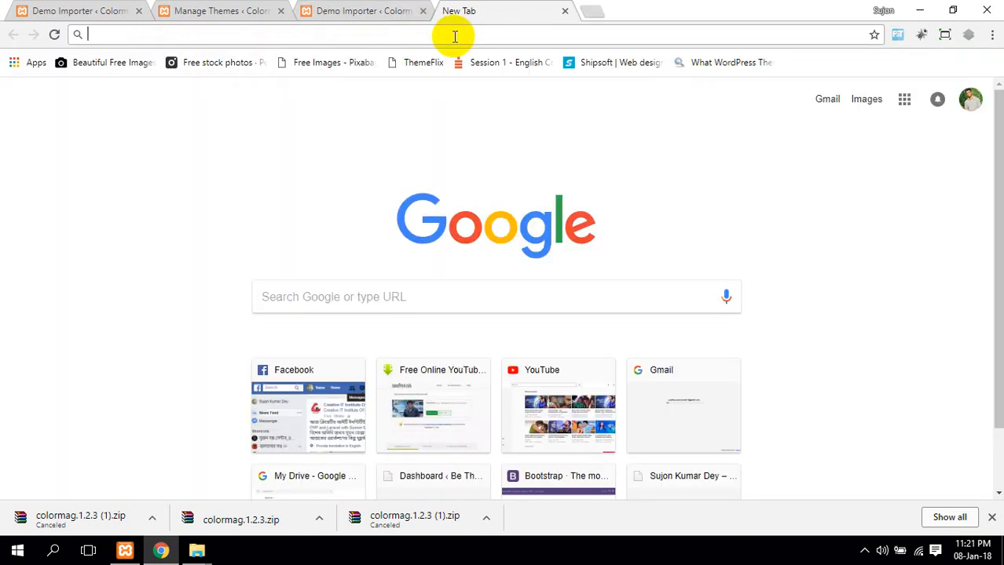
pyautogui.write('color')
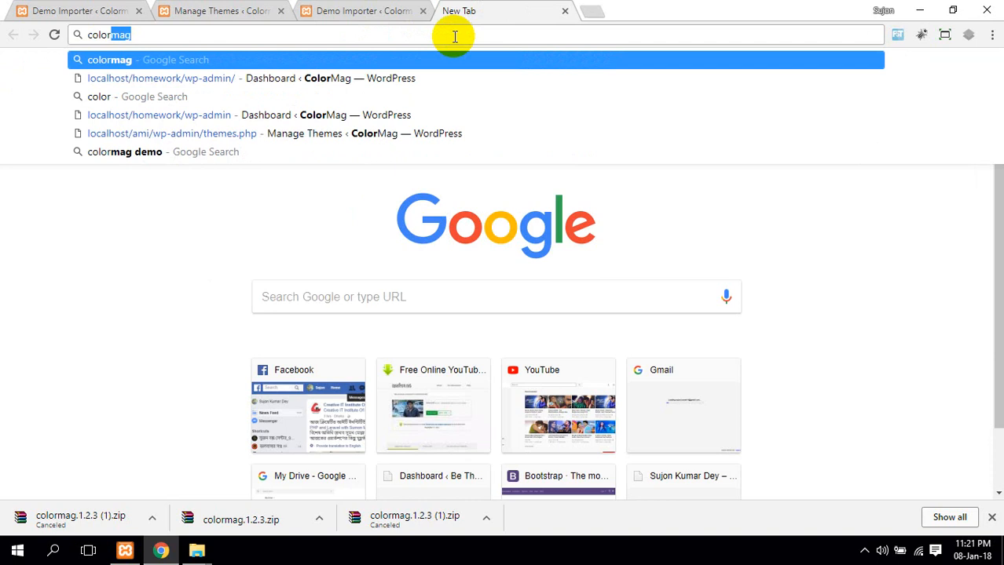
pyautogui.write('mag')
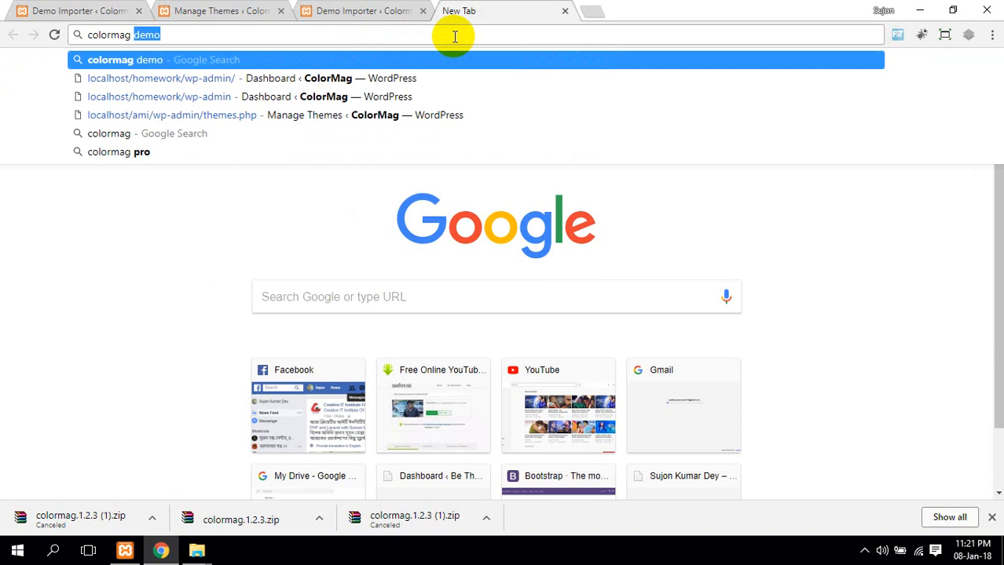
pyautogui.press('BackSpace')
pyautogui.write('demo d')
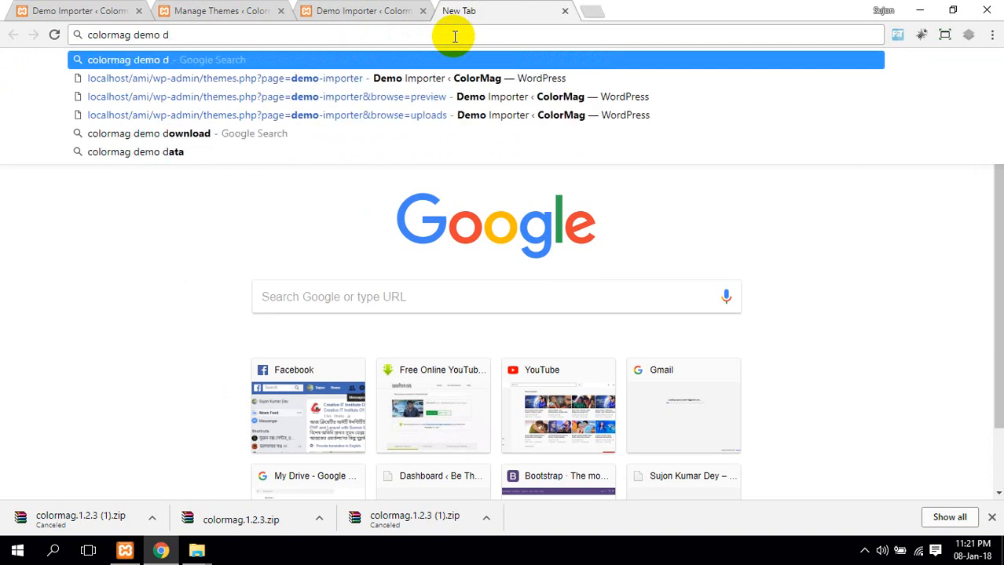
pyautogui.press('Down')
pyautogui.press('Down')
pyautogui.press('Down')
pyautogui.press('Down')
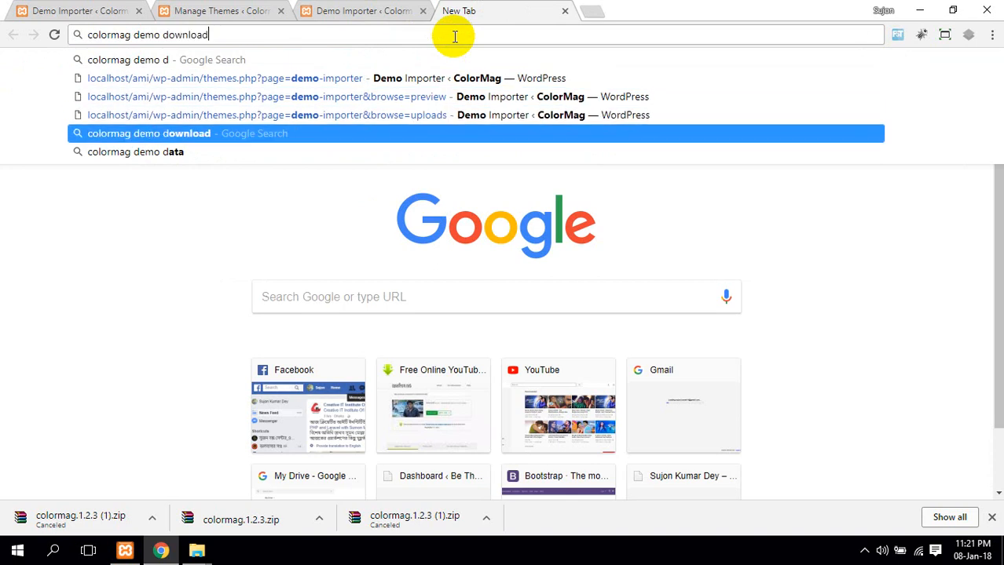
pyautogui.press('Return')
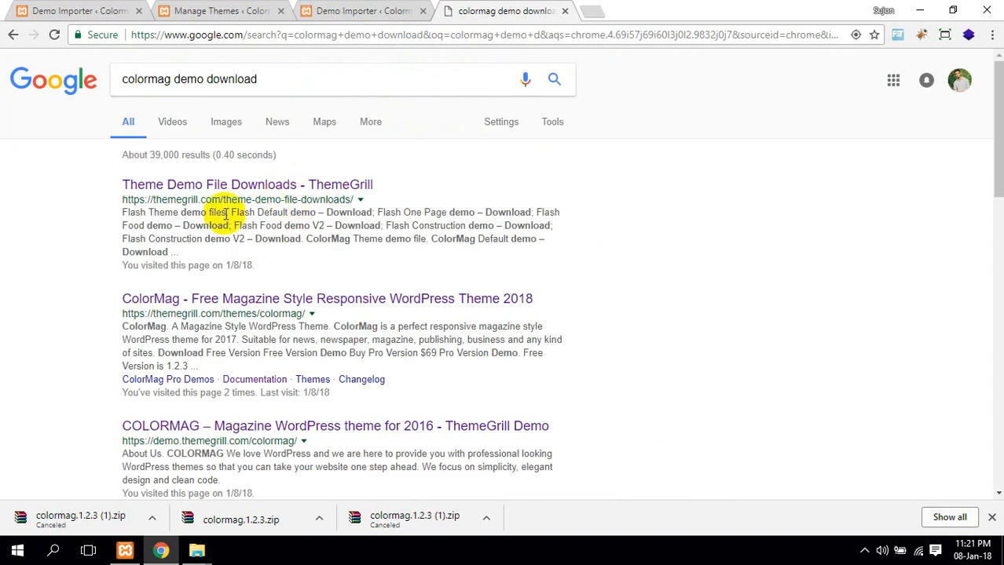
# Download colormag-free.zip from ThemeGrill's Theme Demo File Downloads page
pyautogui.click(290, 192)
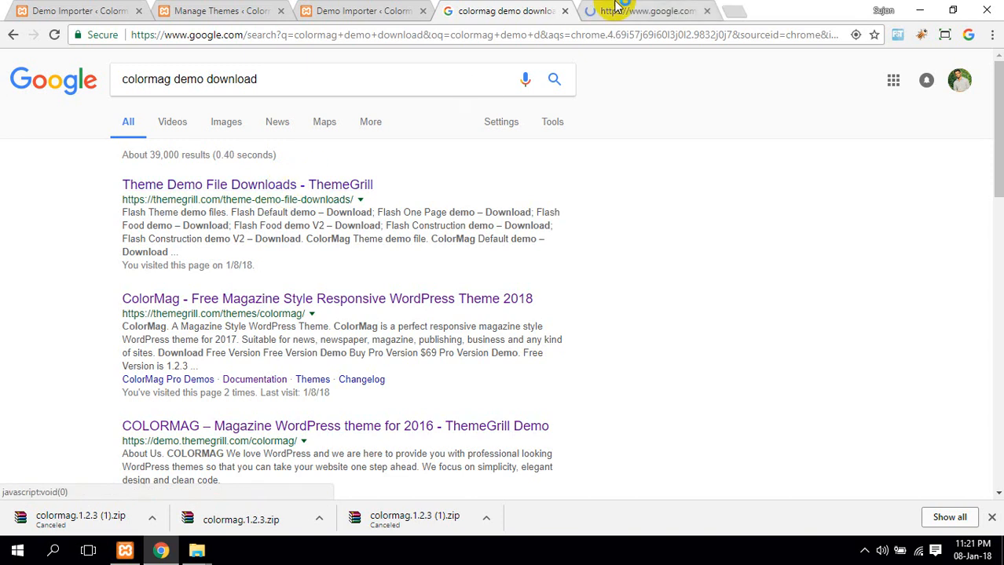
pyautogui.click(512, 11)
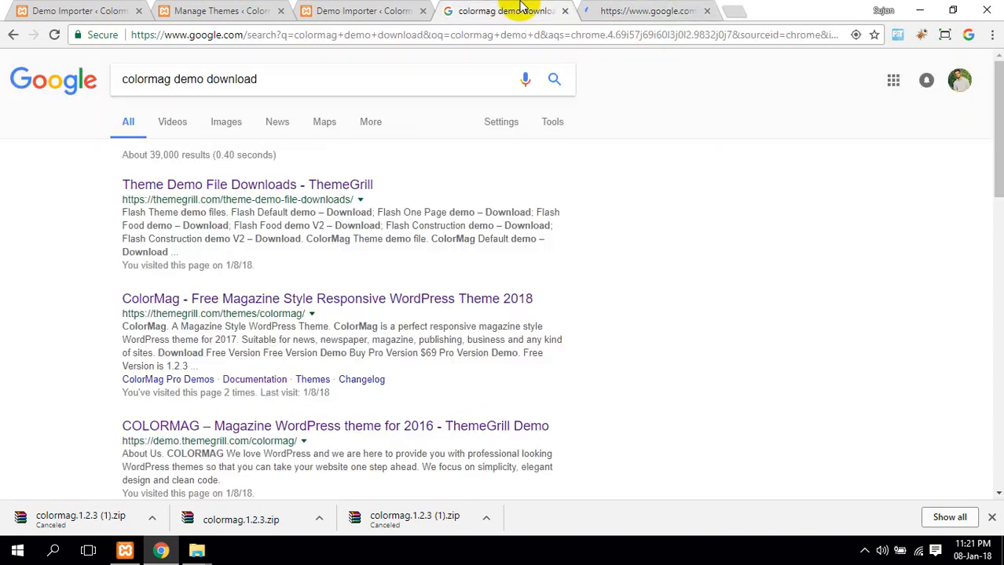
pyautogui.click(621, 11)
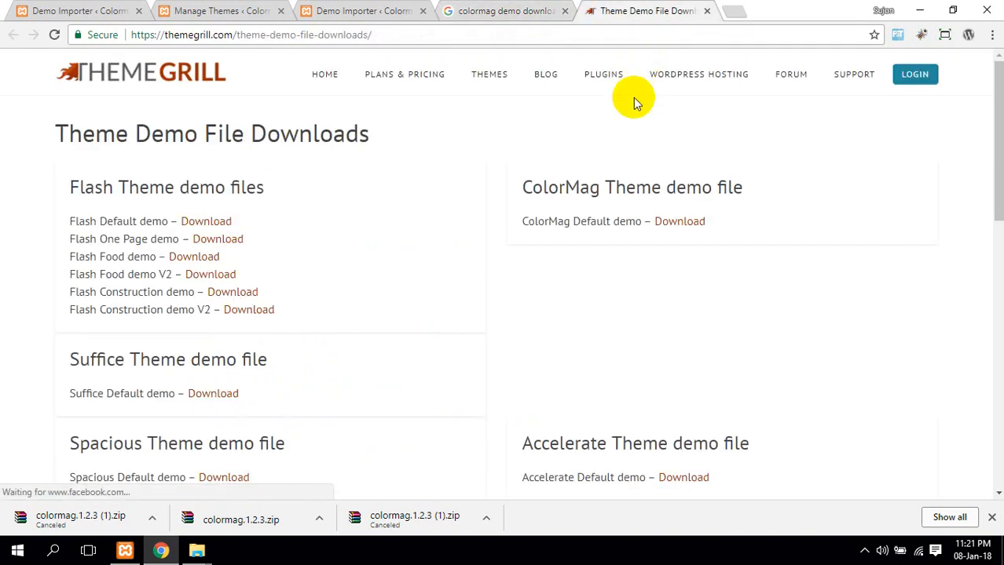
pyautogui.scroll(-4, 598, 177)
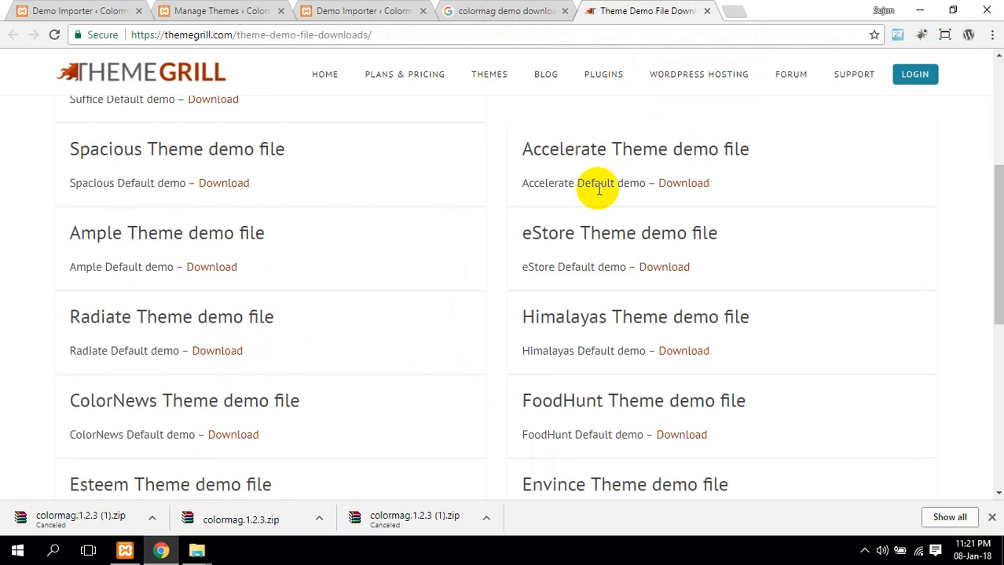
pyautogui.scroll(4, 594, 183)
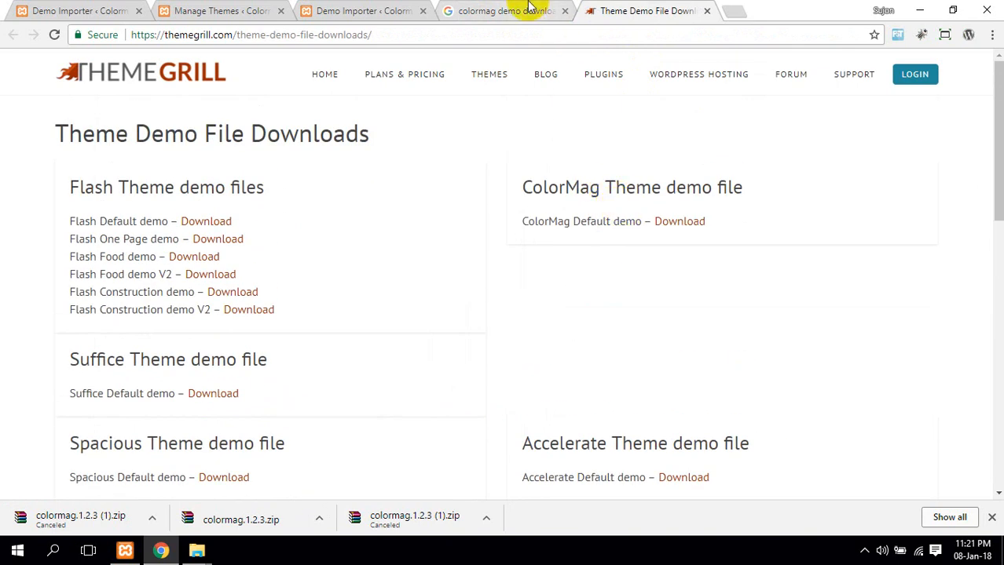
pyautogui.click(688, 227)
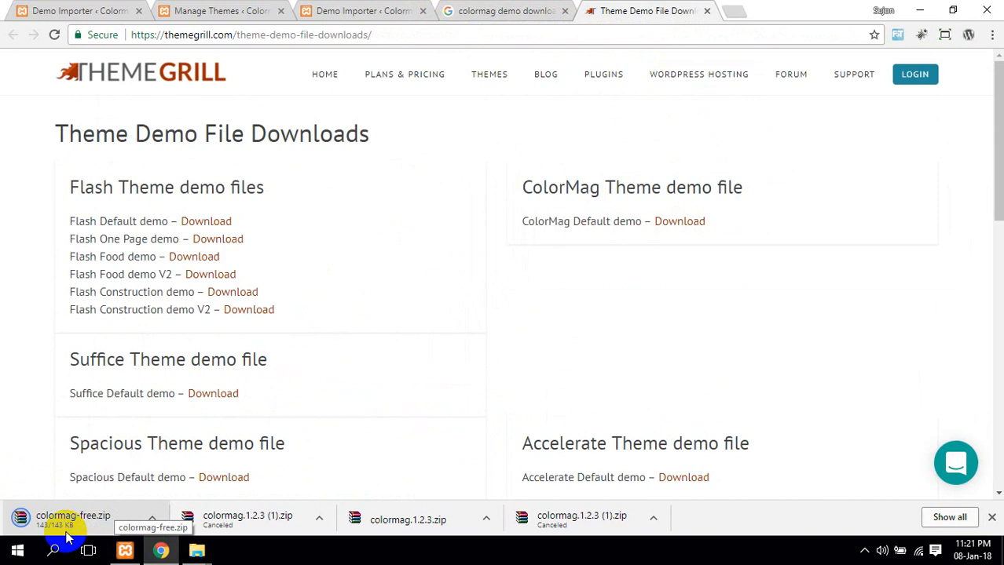
# Upload colormag-free.zip through the Demo Importer's Upload Demo panel and install it
pyautogui.click(481, 11)
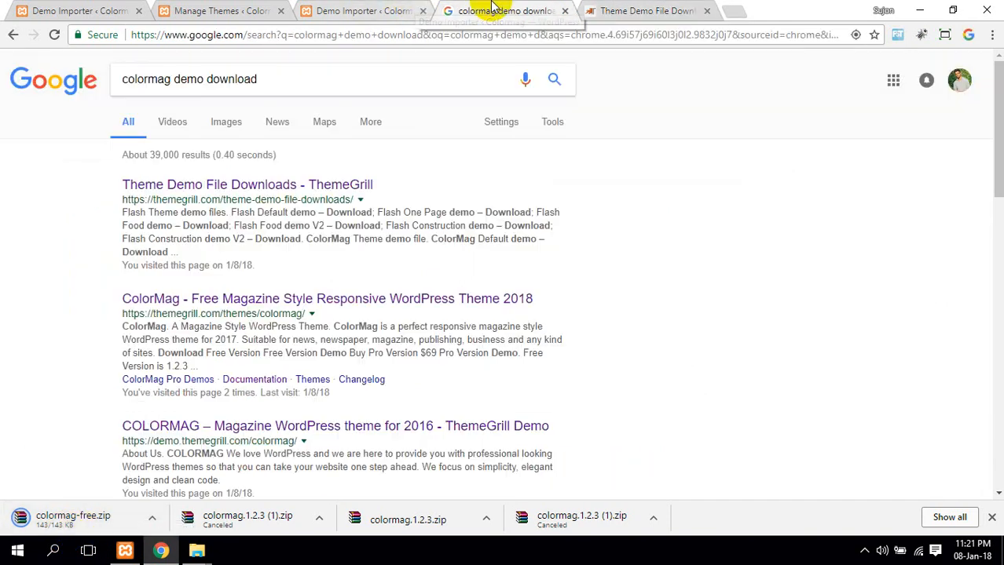
pyautogui.click(363, 10)
pyautogui.click(292, 150)
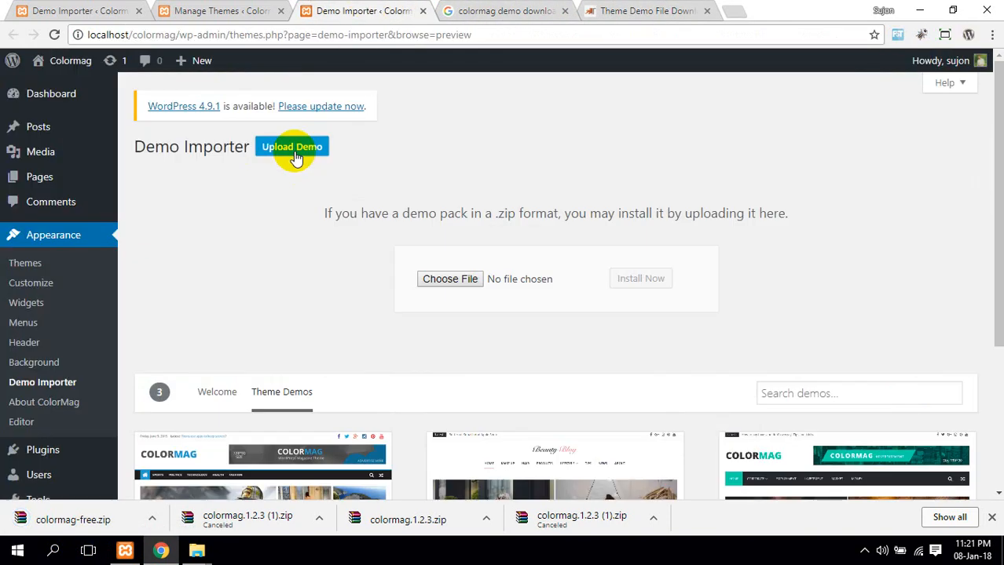
pyautogui.click(441, 279)
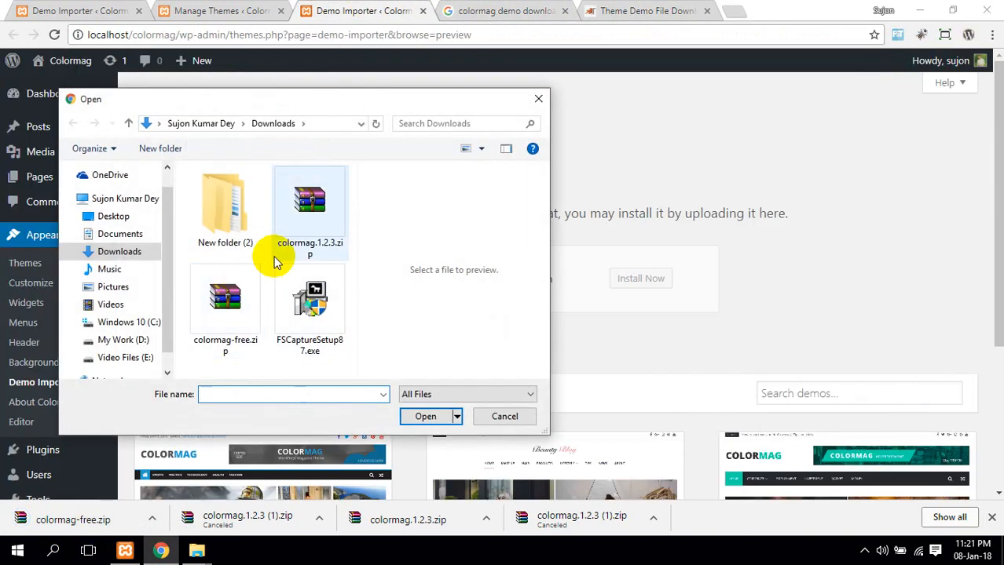
pyautogui.doubleClick(245, 317)
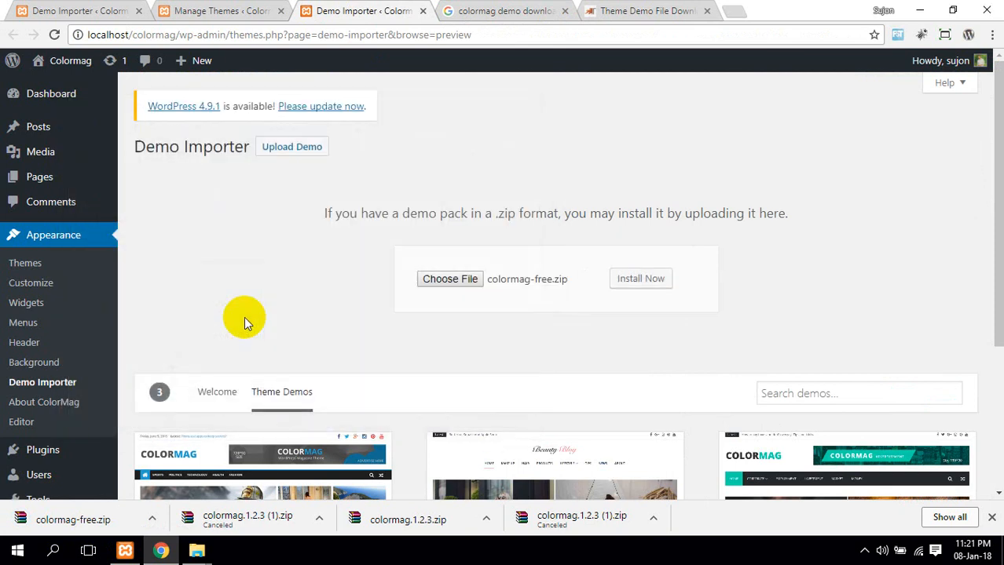
pyautogui.click(662, 289)
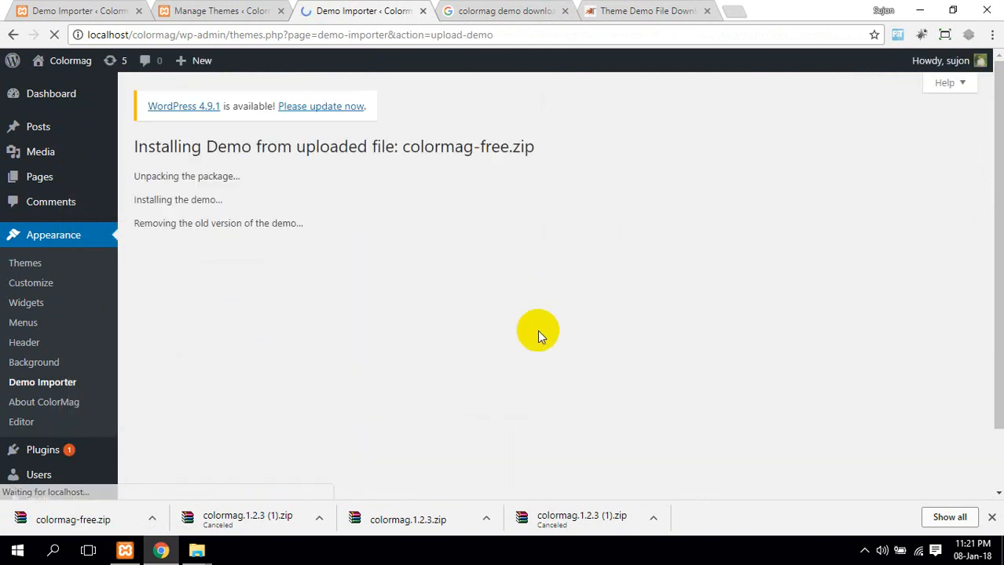
pyautogui.scroll(-1, 538, 333)
pyautogui.scroll(1, 527, 332)
pyautogui.click(212, 270)
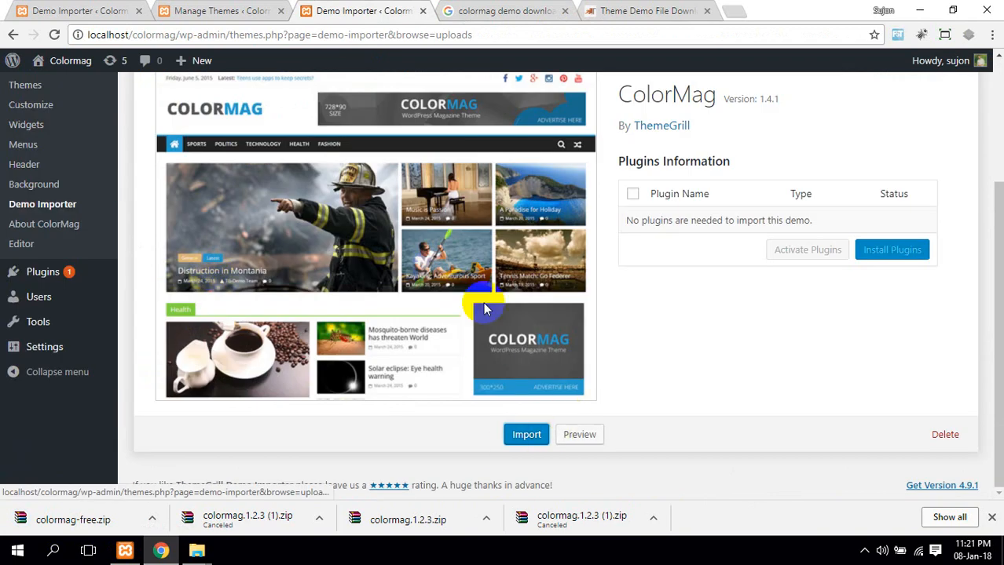
# Import the ColorMag demo and accept the warning that it overwrites customizer and widget settings
pyautogui.click(526, 434)
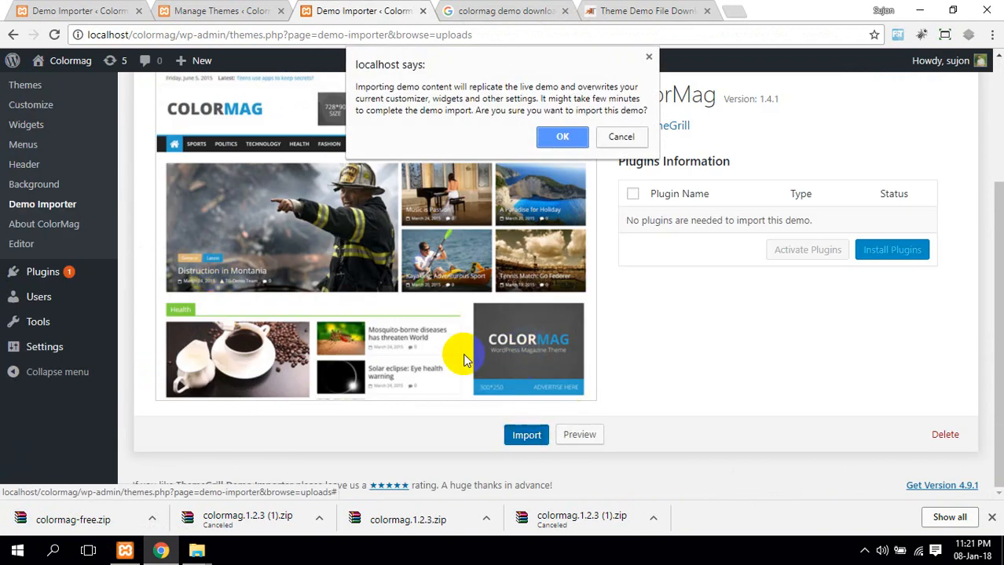
pyautogui.moveTo(356, 86); pyautogui.dragTo(630, 97)
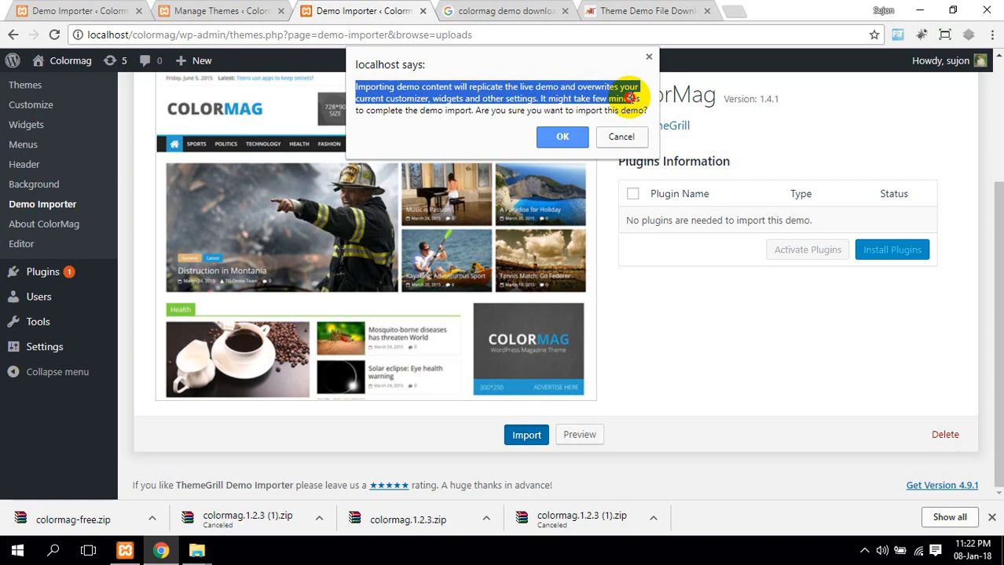
pyautogui.moveTo(631, 97); pyautogui.dragTo(605, 97)
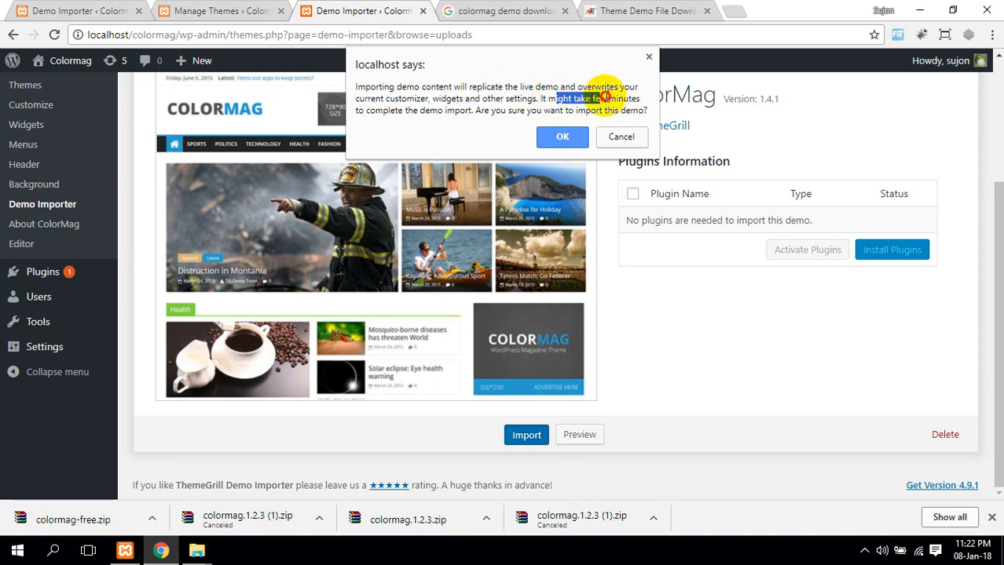
pyautogui.click(564, 136)
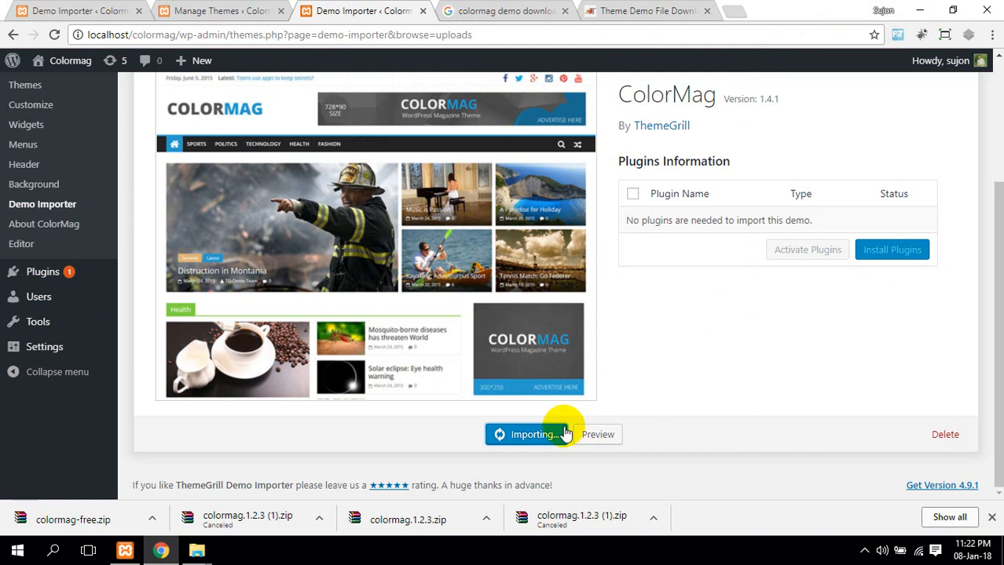
pyautogui.scroll(2, 561, 428)
pyautogui.scroll(-2, 559, 424)
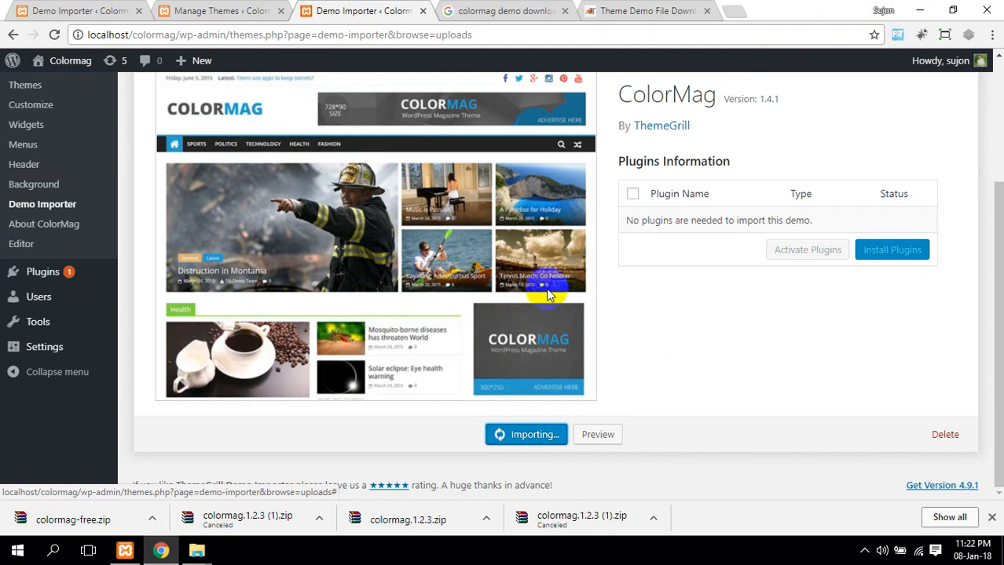
pyautogui.scroll(1, 278, 343)
pyautogui.scroll(2, 279, 343)
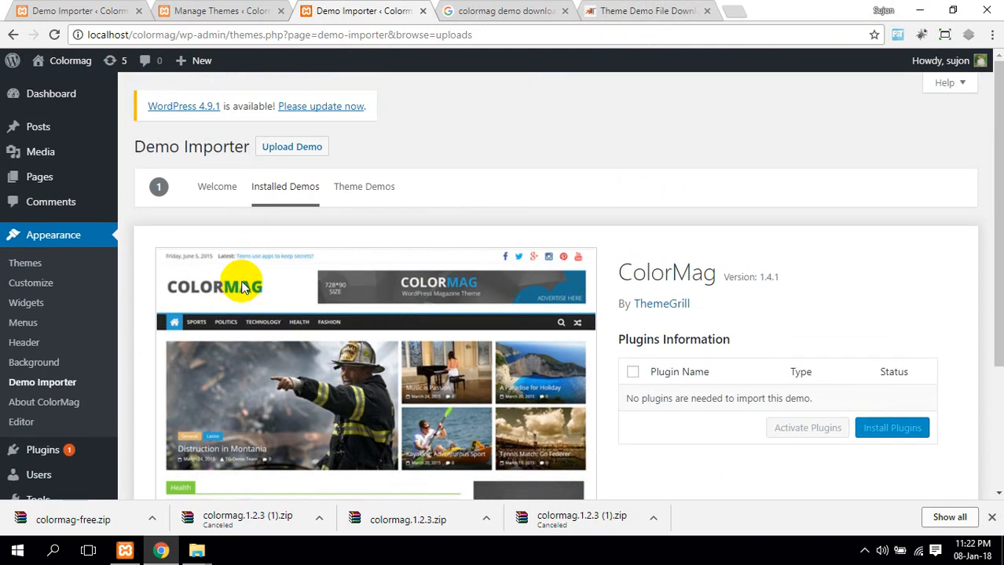
# Open Appearance > Themes in a new tab and switch to it
pyautogui.click(31, 267)
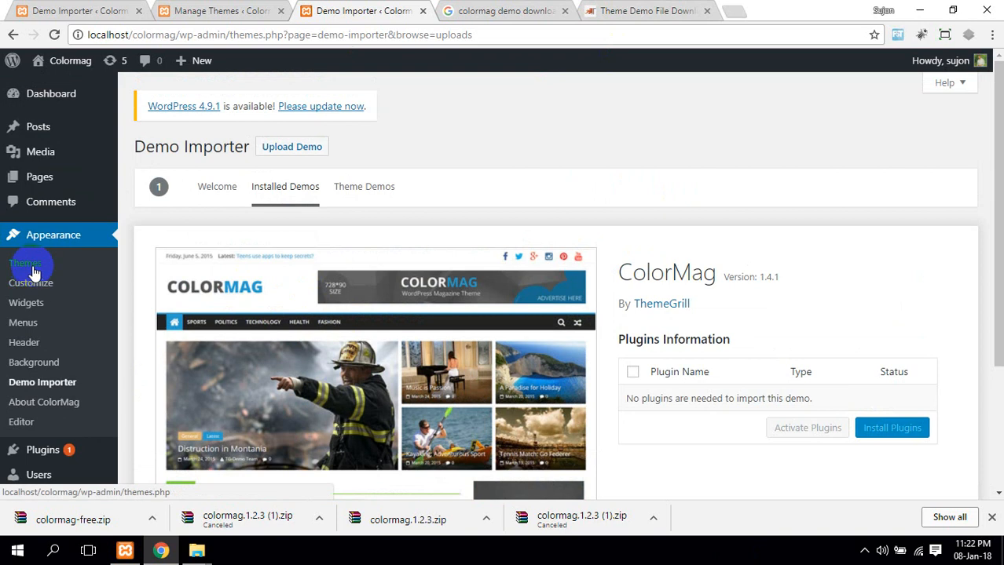
pyautogui.click(55, 238)
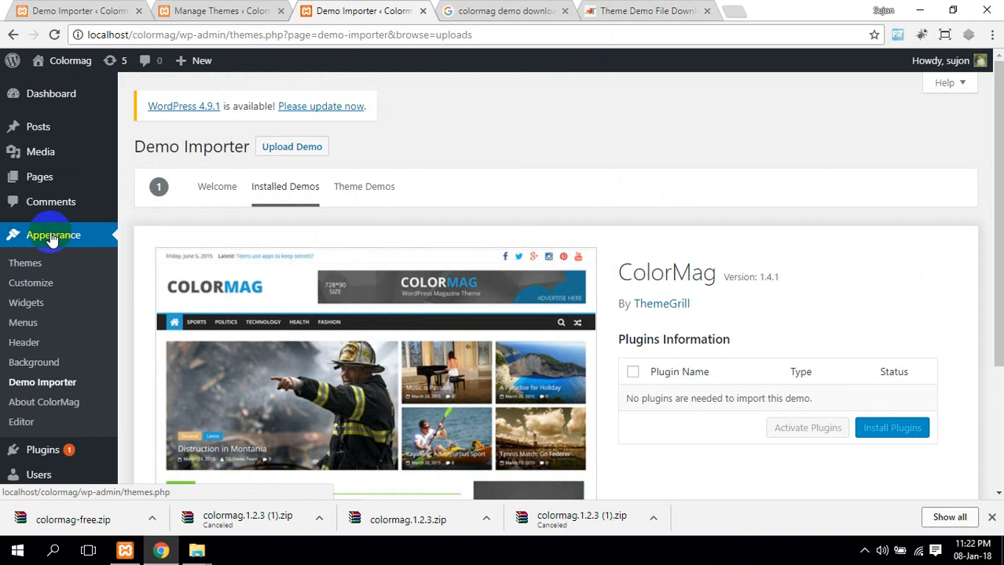
pyautogui.middleClick(24, 267)
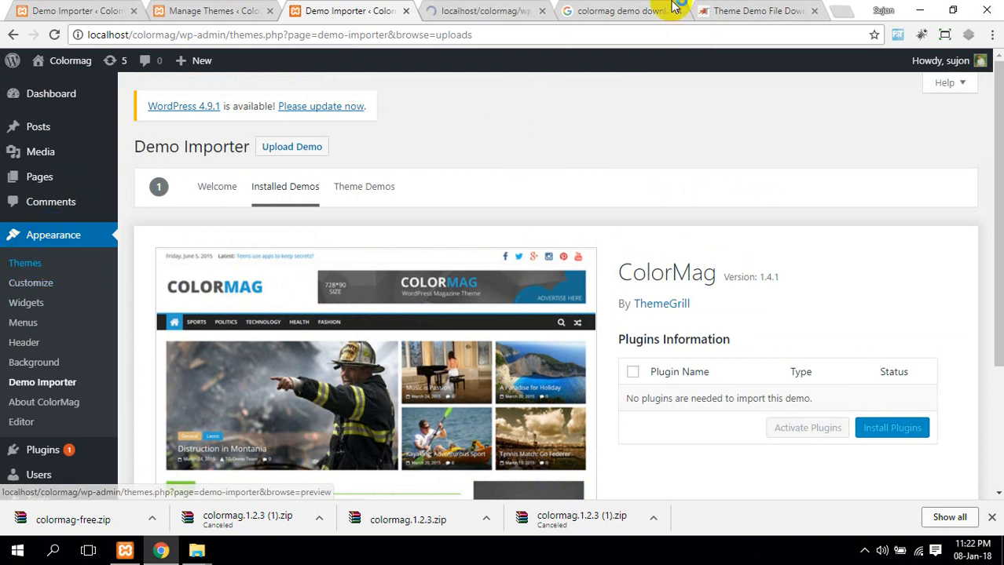
pyautogui.click(487, 10)
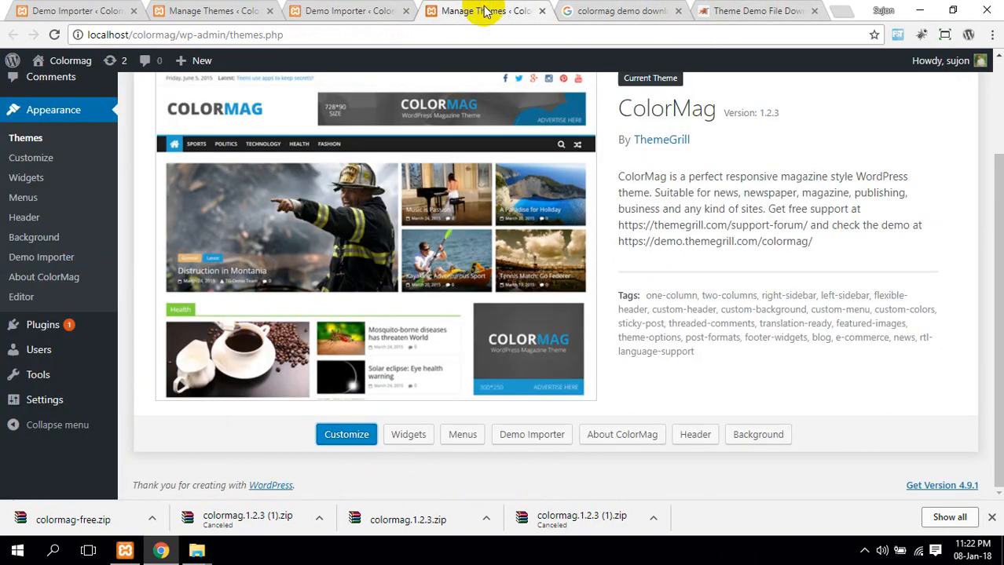
pyautogui.scroll(2, 683, 273)
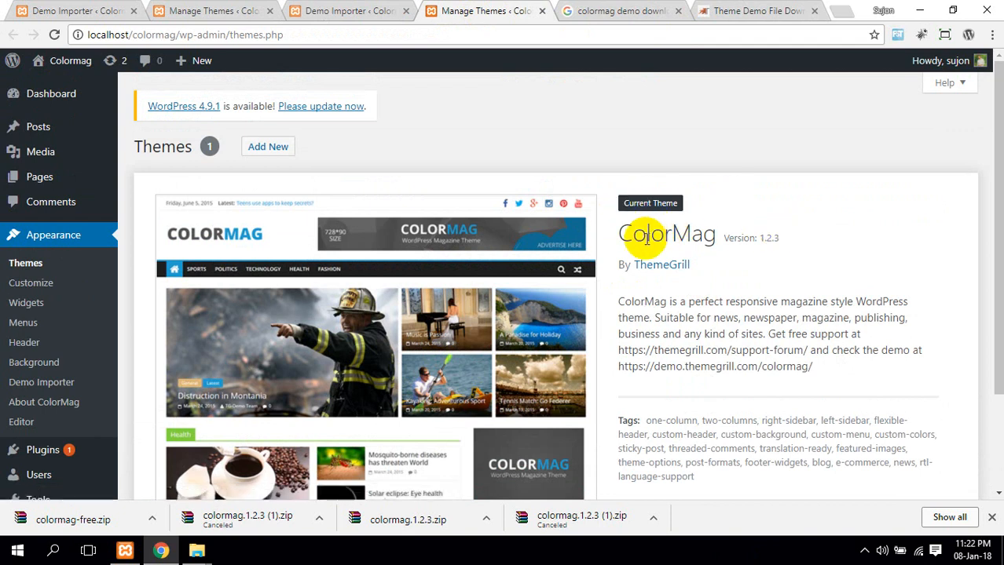
# Review the current ColorMag 1.2.3 theme's name, version, tags and description
pyautogui.moveTo(631, 235); pyautogui.dragTo(785, 259)
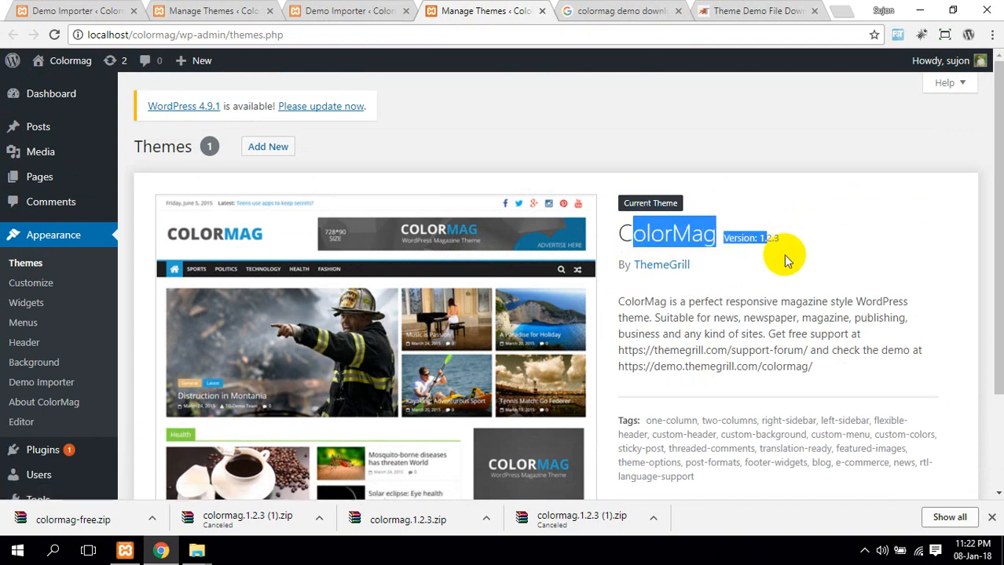
pyautogui.click(785, 259)
pyautogui.scroll(-1, 710, 314)
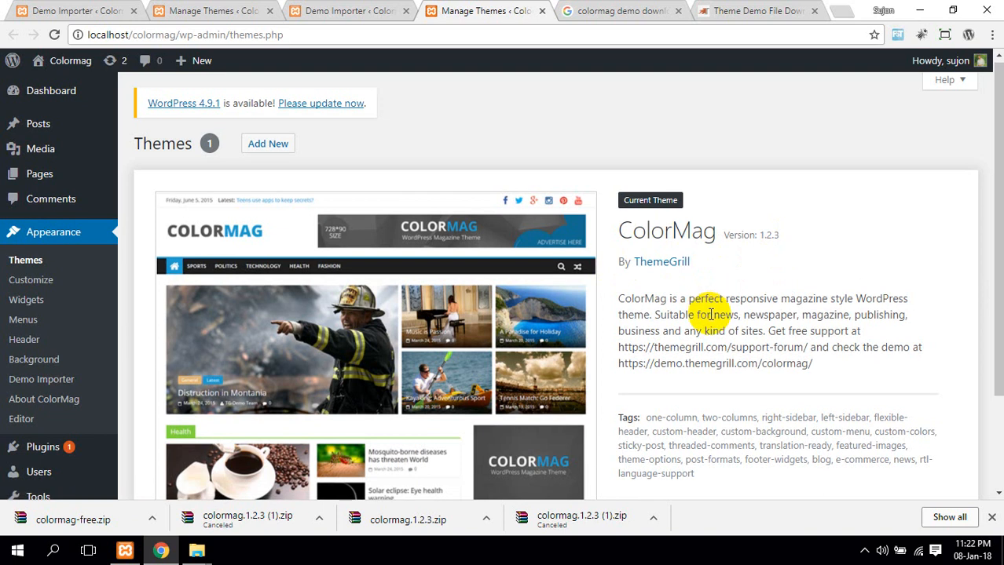
pyautogui.scroll(-2, 711, 314)
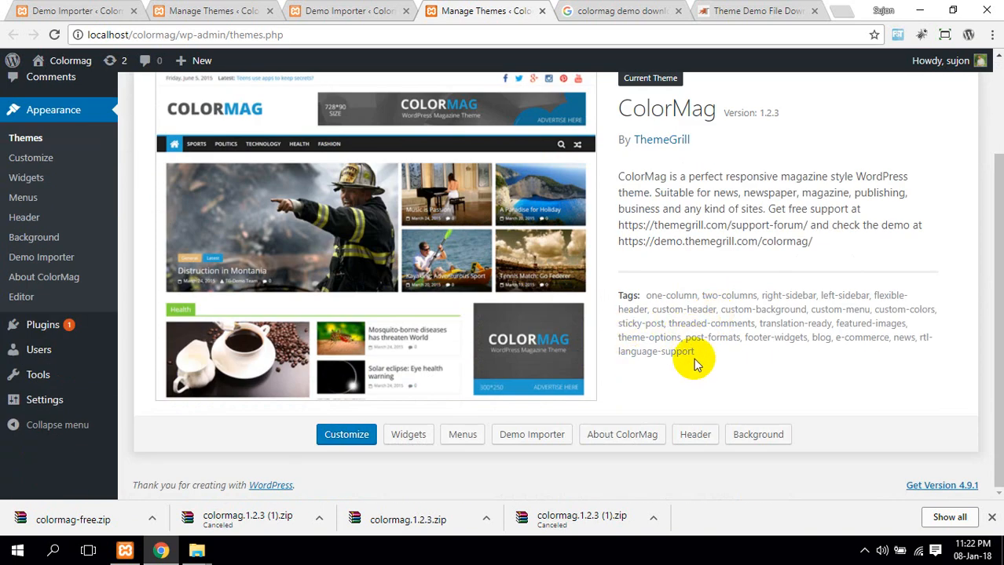
pyautogui.moveTo(701, 363); pyautogui.dragTo(613, 175)
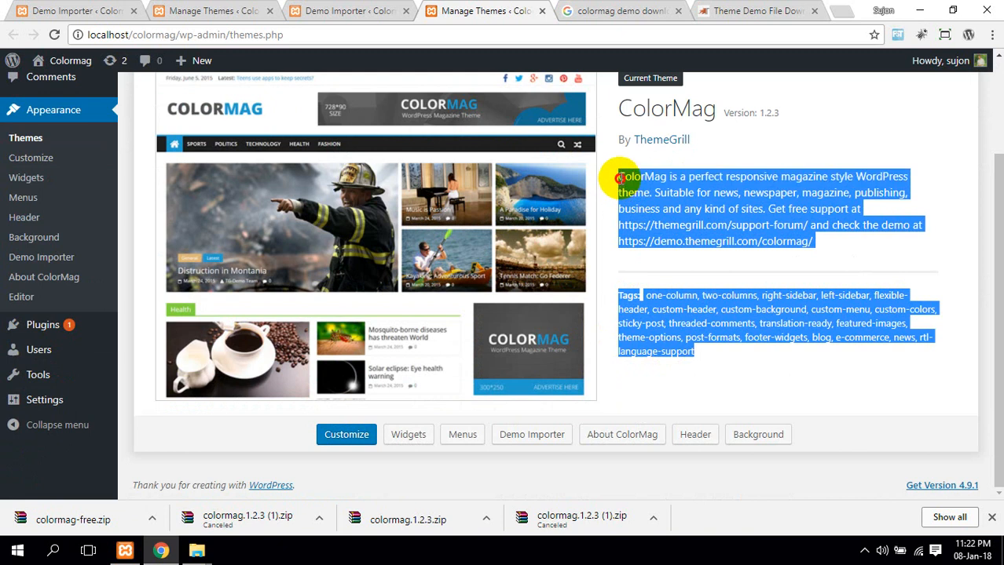
pyautogui.click(659, 181)
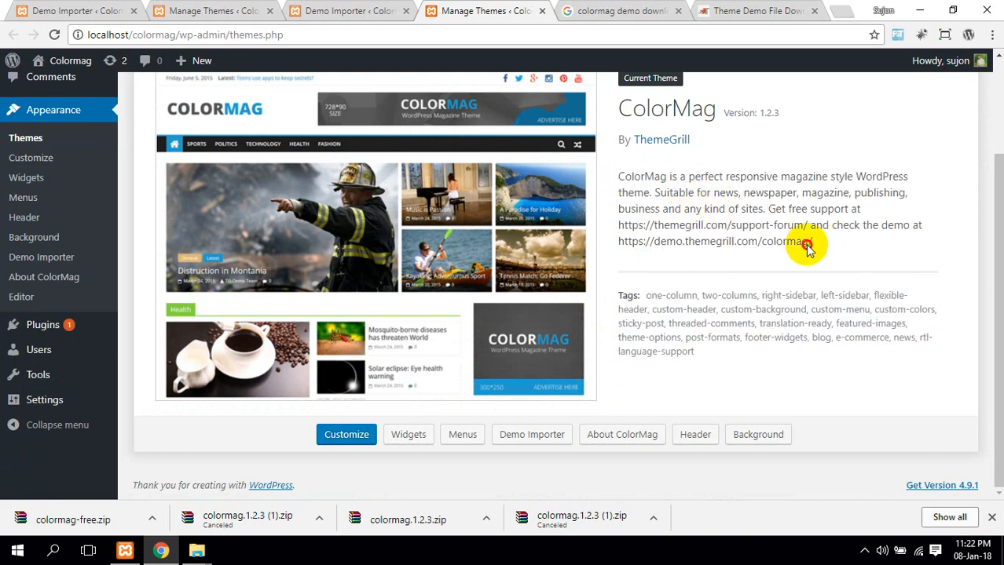
pyautogui.moveTo(812, 242); pyautogui.dragTo(618, 177)
pyautogui.click(664, 181)
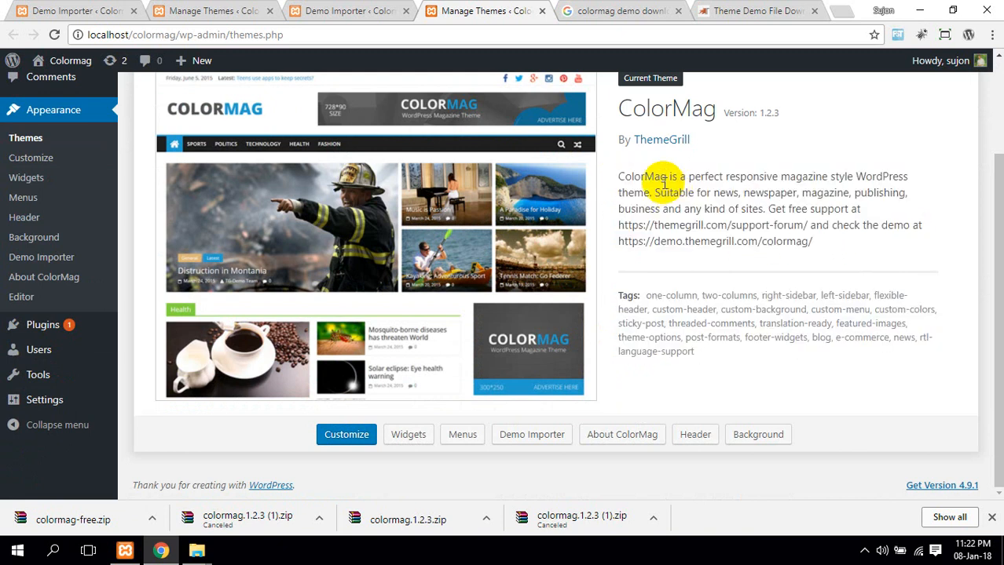
pyautogui.scroll(1, 721, 141)
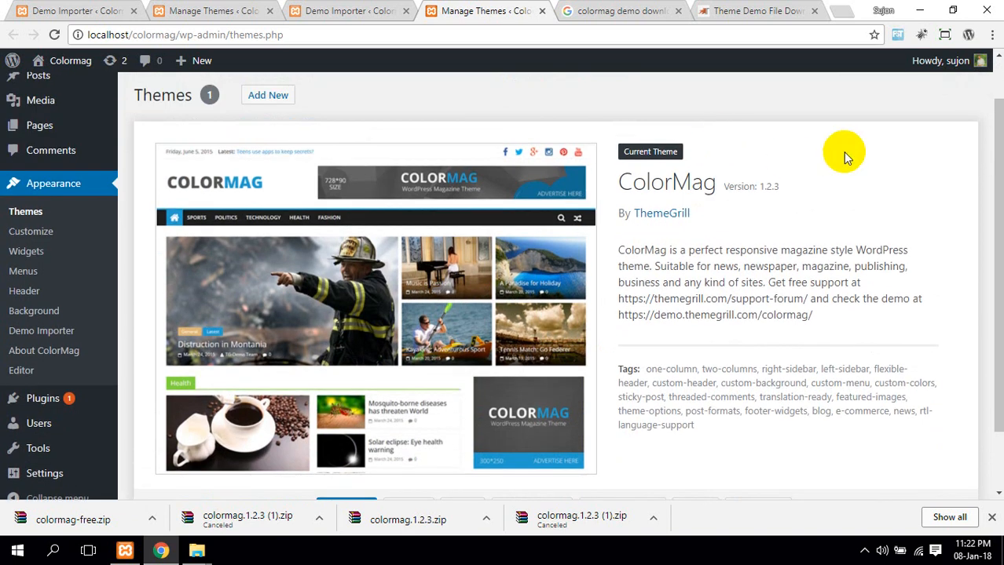
pyautogui.scroll(-1, 840, 150)
pyautogui.scroll(1, 816, 221)
pyautogui.scroll(-1, 816, 220)
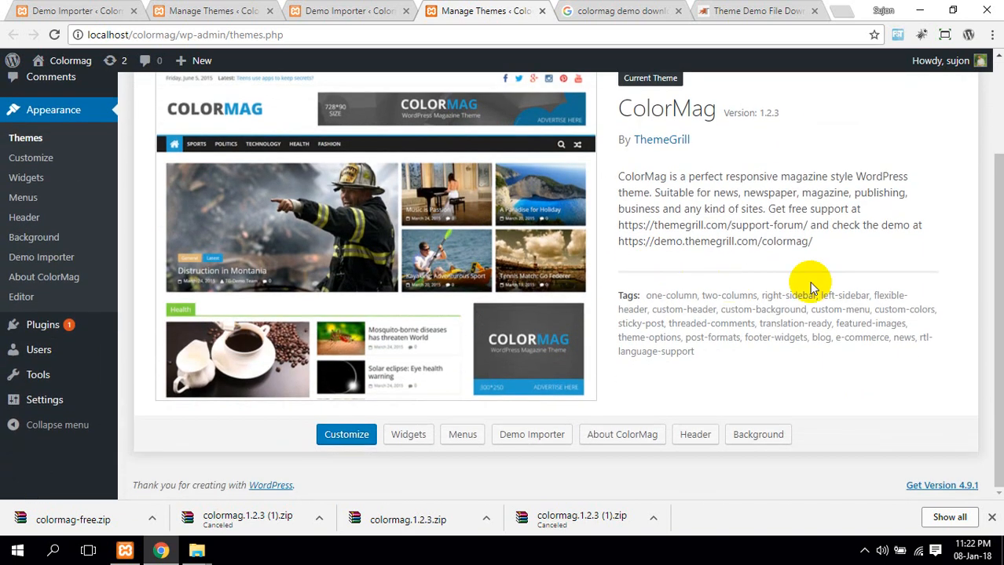
pyautogui.scroll(1, 803, 245)
pyautogui.scroll(1, 804, 245)
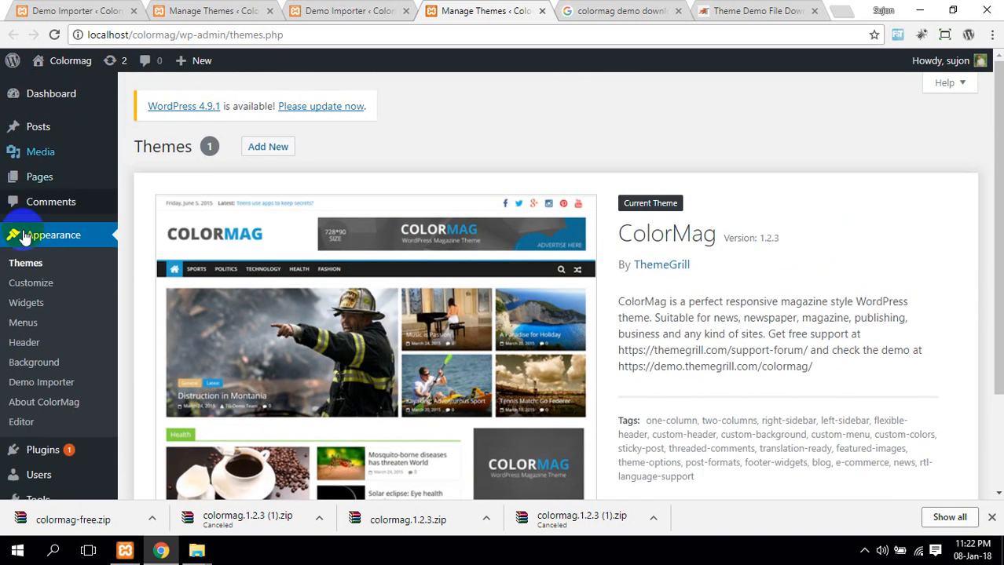
# Open style.css in the theme editor and edit the Theme Name line
pyautogui.click(20, 424)
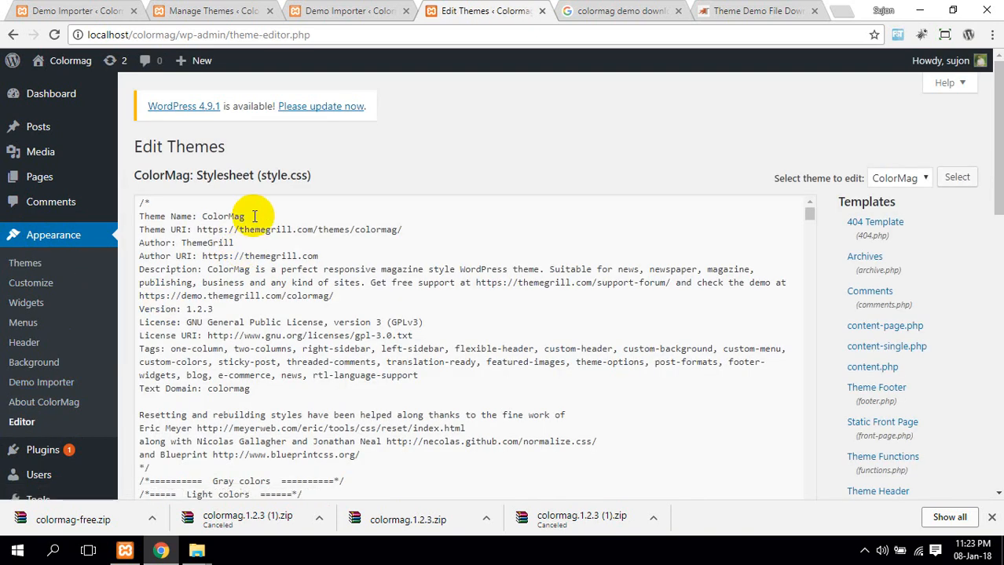
pyautogui.moveTo(253, 216); pyautogui.dragTo(235, 243)
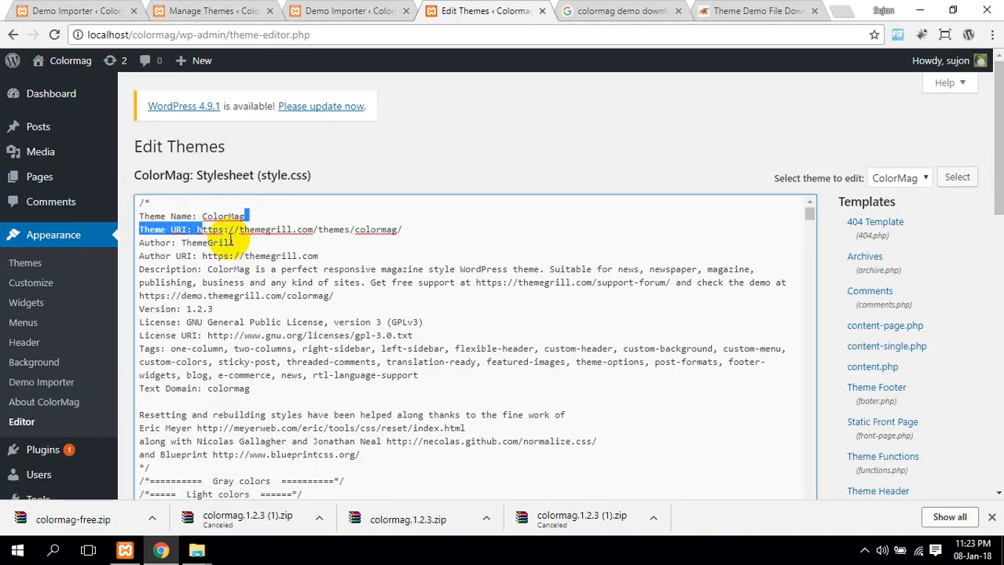
pyautogui.doubleClick(227, 217)
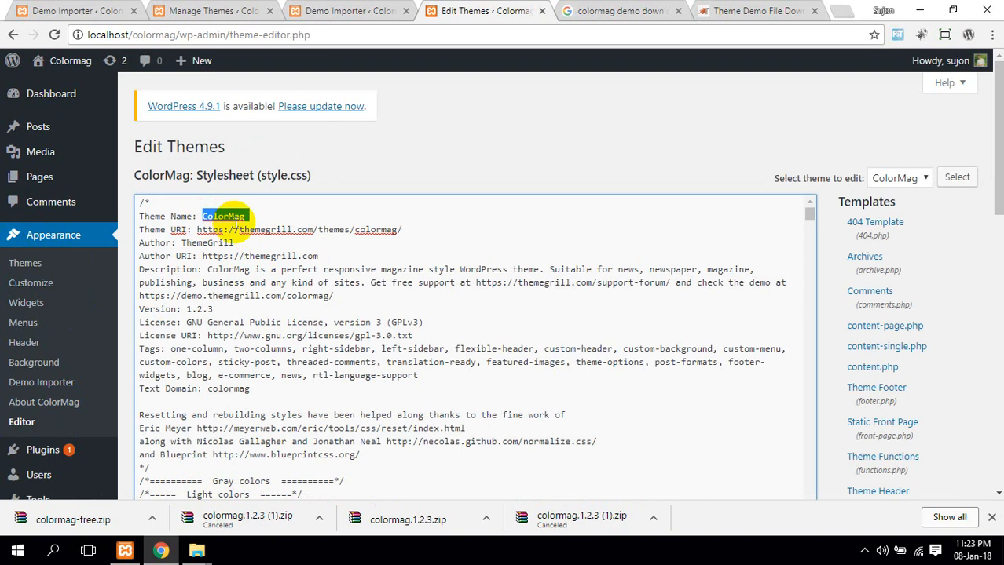
pyautogui.write('=')
pyautogui.press('Delete')
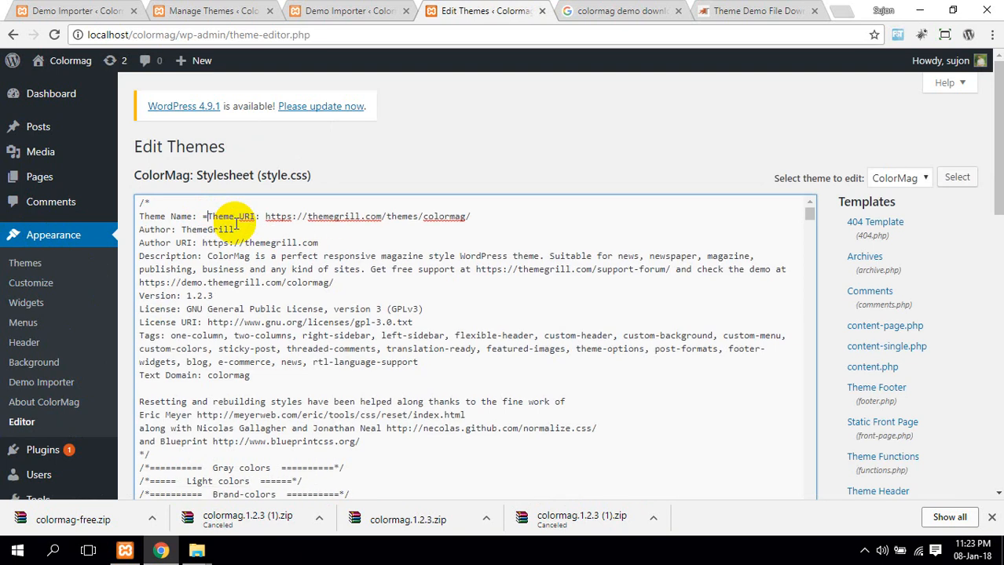
pyautogui.press('BackSpace')
pyautogui.hotkey('ctrl', 'z')
pyautogui.hotkey('ctrl', 'z')
pyautogui.hotkey('ctrl', 'z')
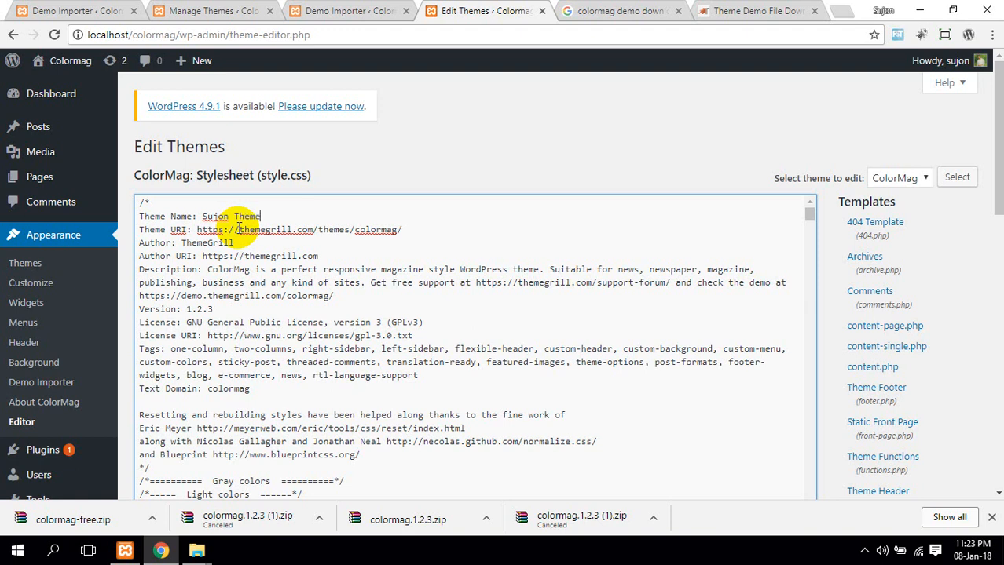
# Replace the Theme URI, Author and Author URI in the header with the owner's details
pyautogui.moveTo(401, 231); pyautogui.dragTo(198, 232)
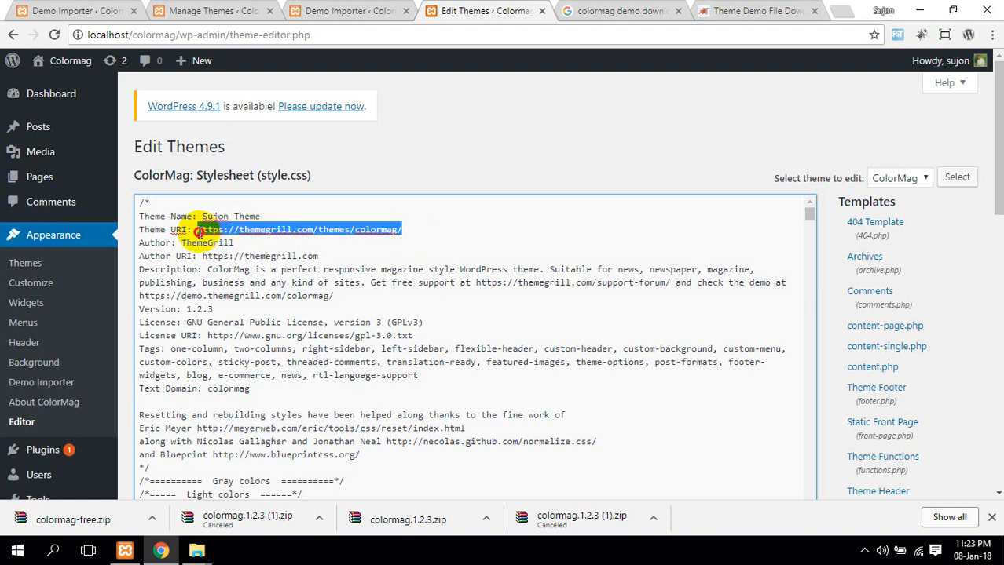
pyautogui.write('www.sujonkumardey.com')
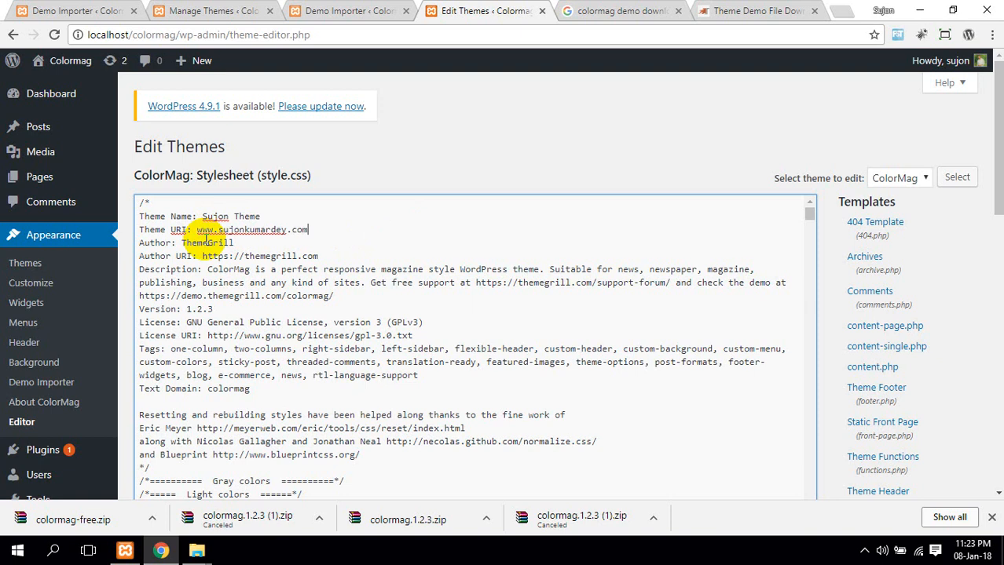
pyautogui.doubleClick(192, 244)
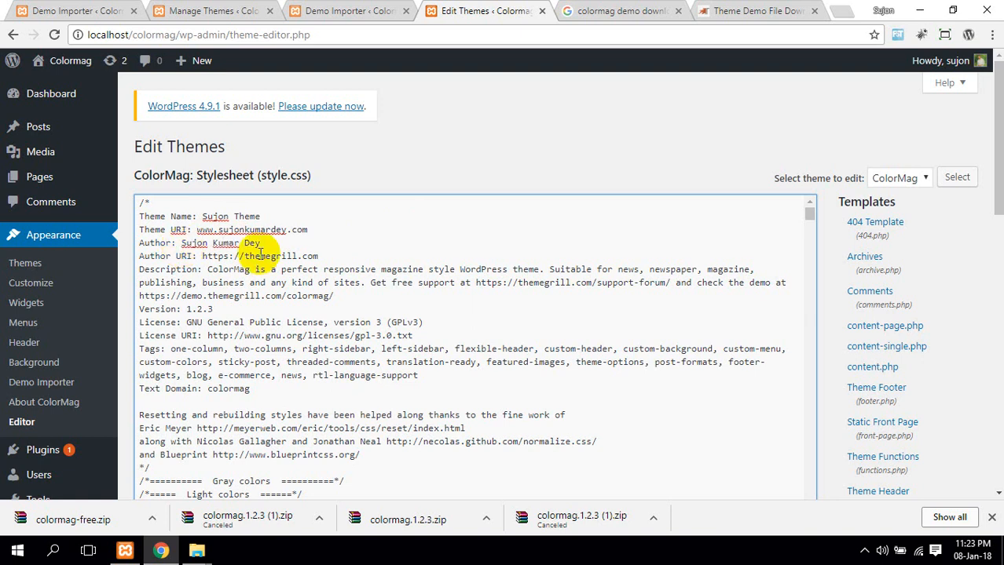
pyautogui.moveTo(318, 256); pyautogui.dragTo(210, 257)
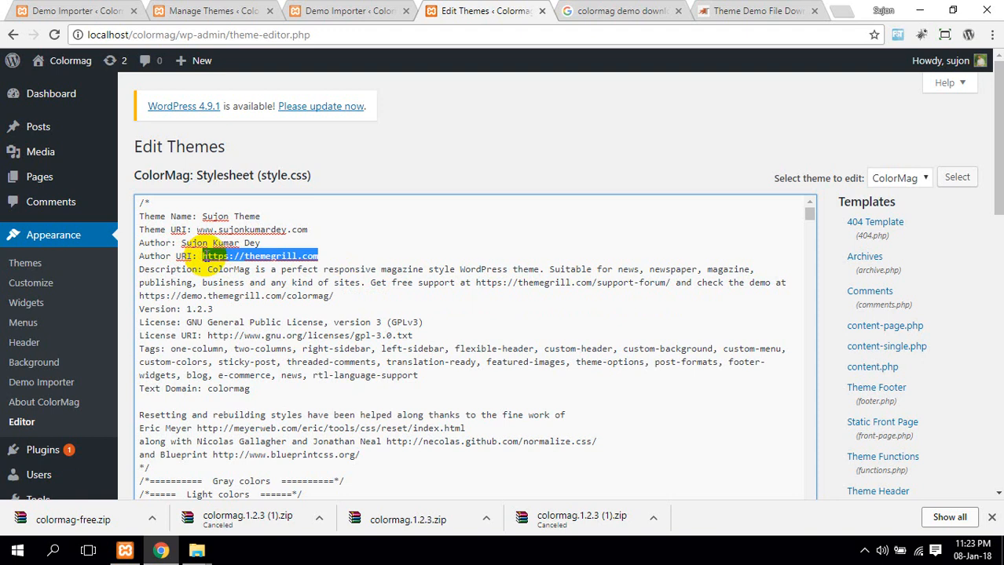
pyautogui.write('www.sujonkumardey')
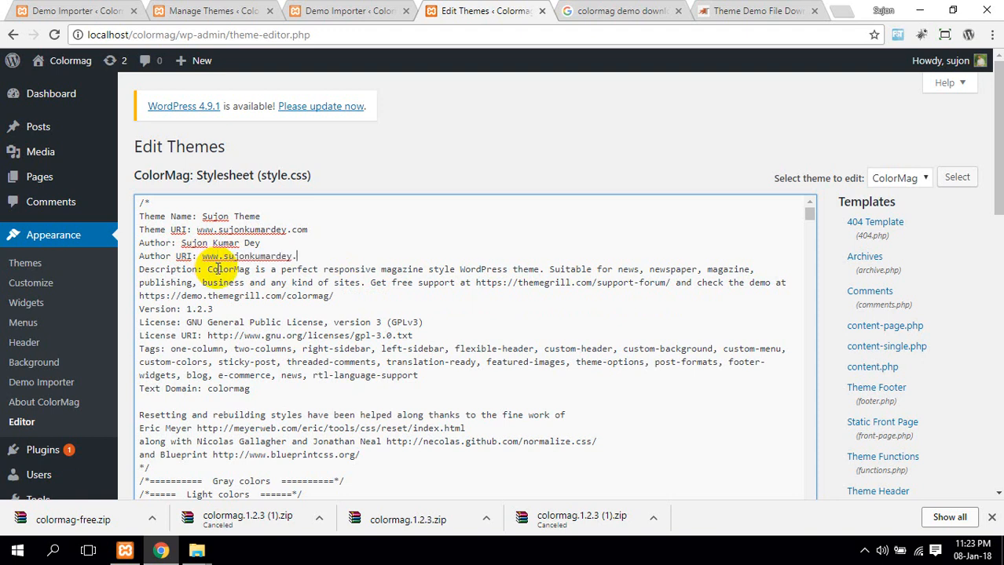
# Save the edited style.css with Update File
pyautogui.scroll(-7, 271, 237)
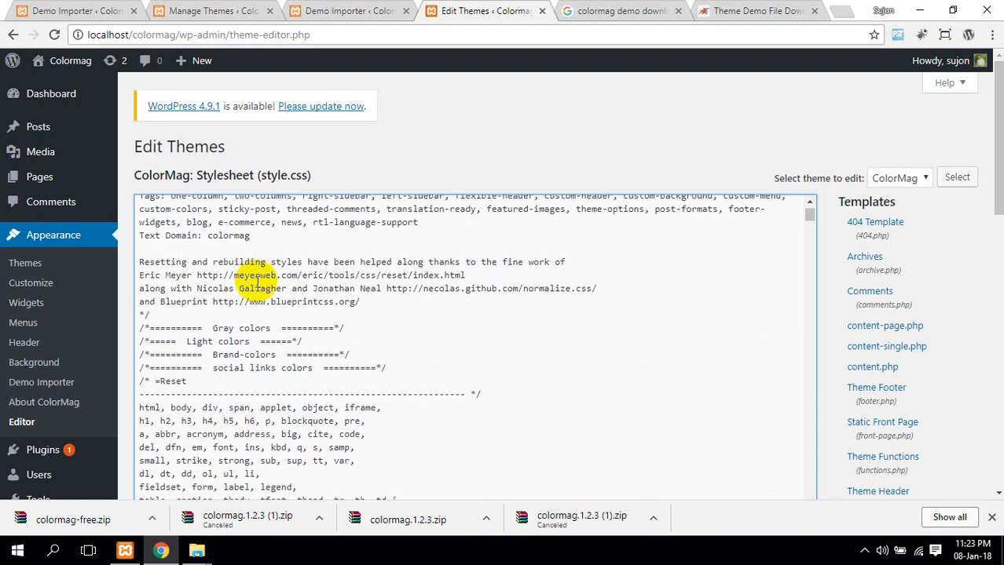
pyautogui.scroll(8, 271, 284)
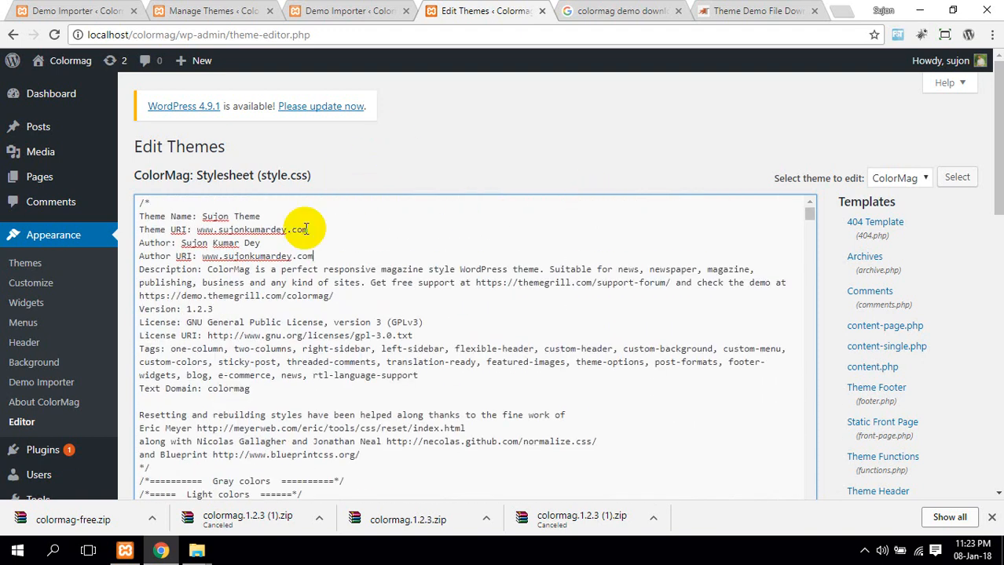
pyautogui.scroll(-6, 161, 359)
pyautogui.scroll(-5, 157, 206)
pyautogui.scroll(4, 192, 242)
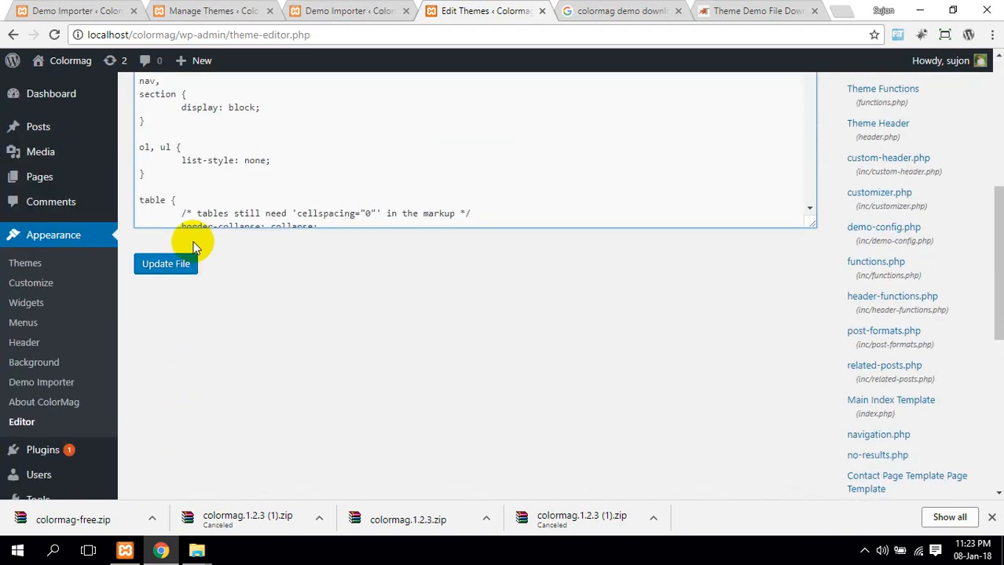
pyautogui.click(176, 271)
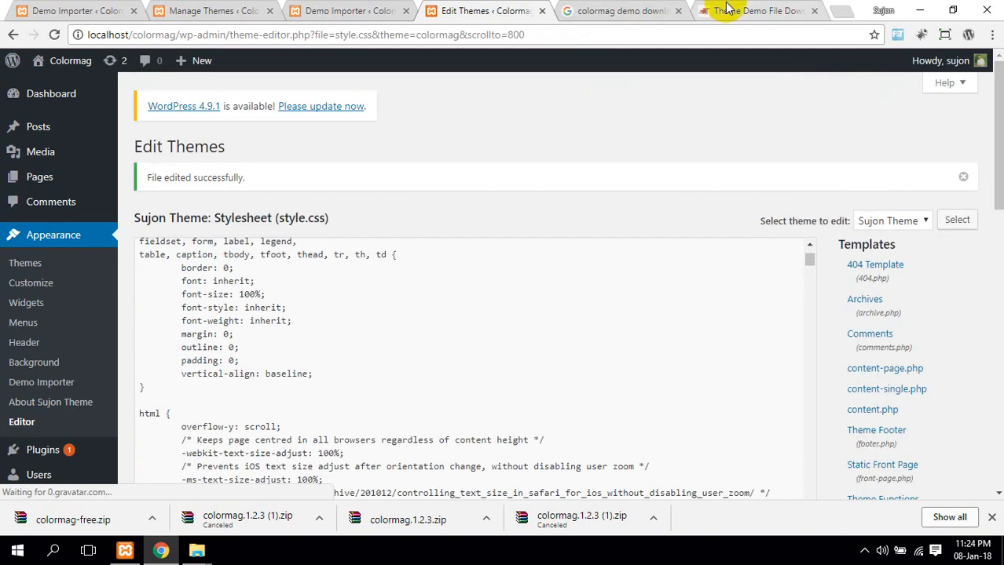
pyautogui.middleClick(37, 268)
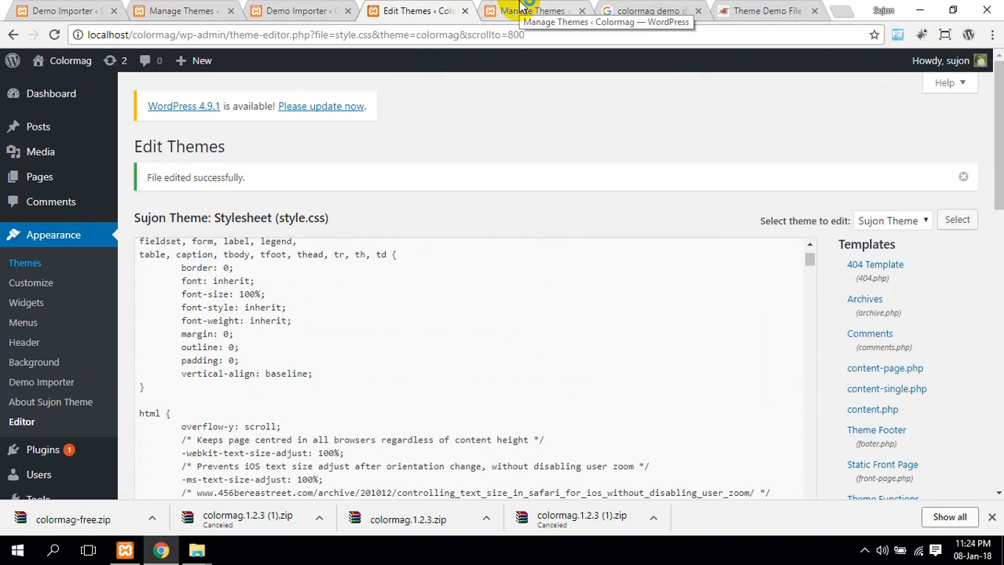
pyautogui.click(522, 11)
pyautogui.scroll(3, 537, 251)
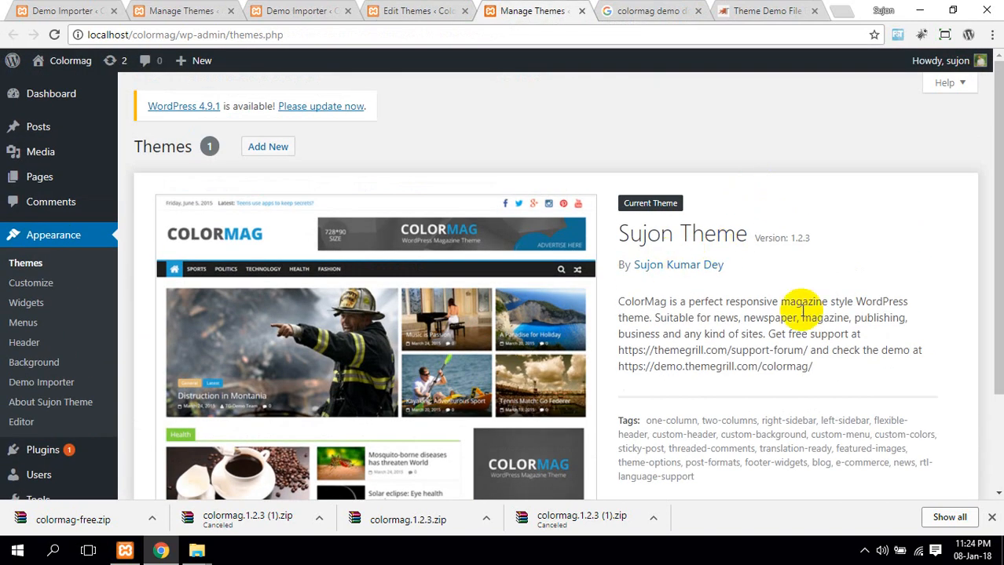
pyautogui.scroll(-1, 805, 336)
pyautogui.scroll(2, 805, 334)
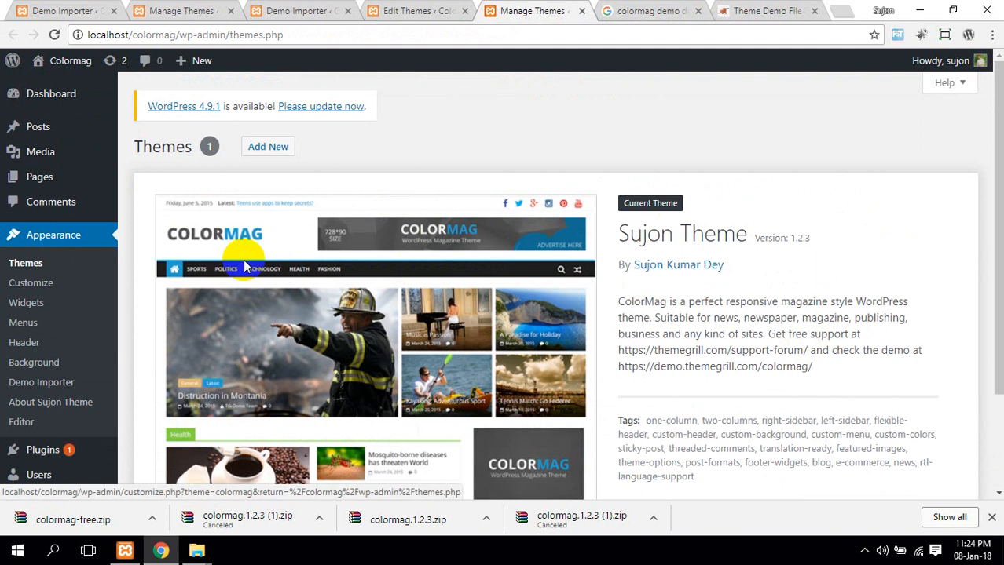
pyautogui.scroll(-2, 355, 272)
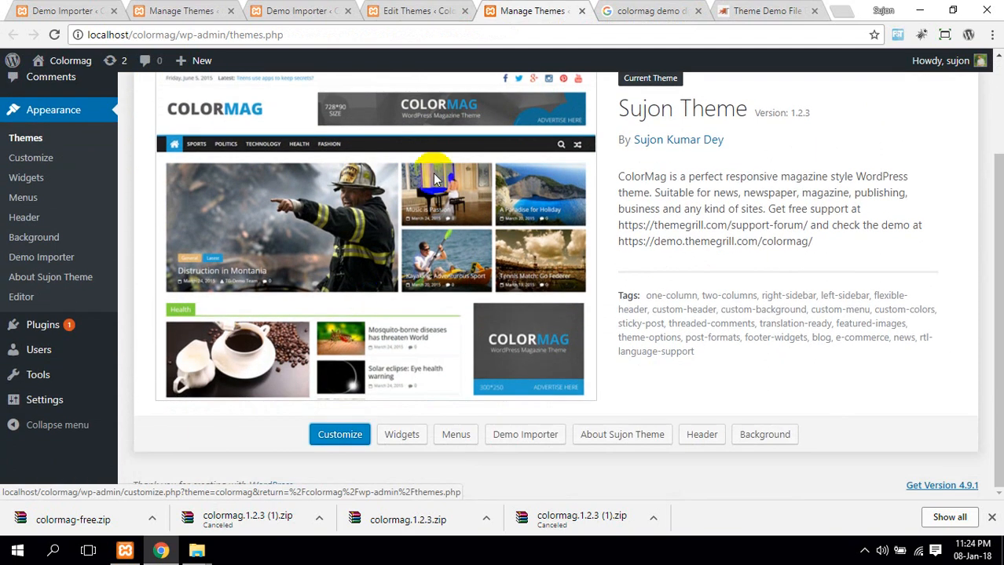
pyautogui.moveTo(206, 556)
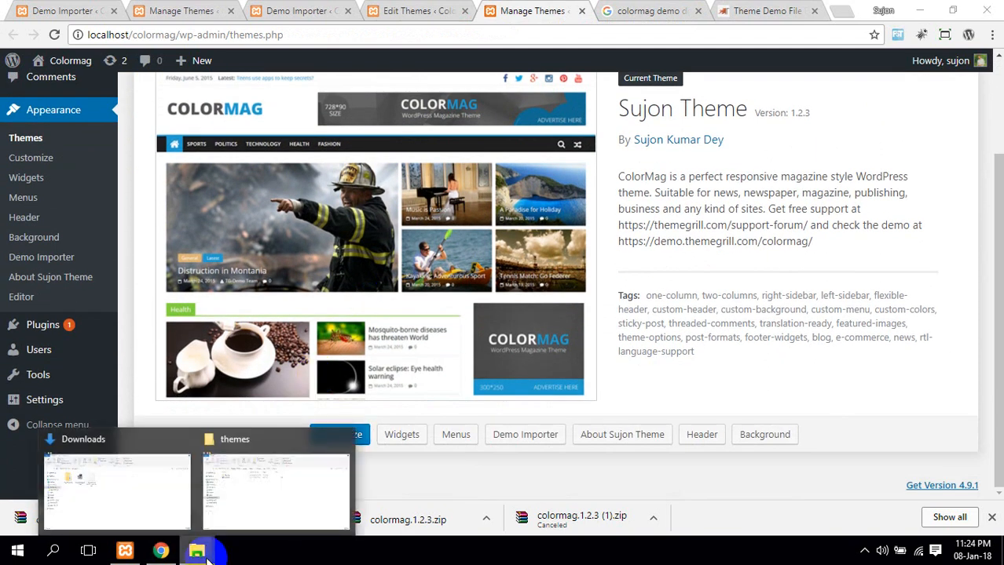
# Browse to C:\xampp\htdocs\colormag\wp-content\themes\colormag and preview its screenshot.png
pyautogui.click(249, 495)
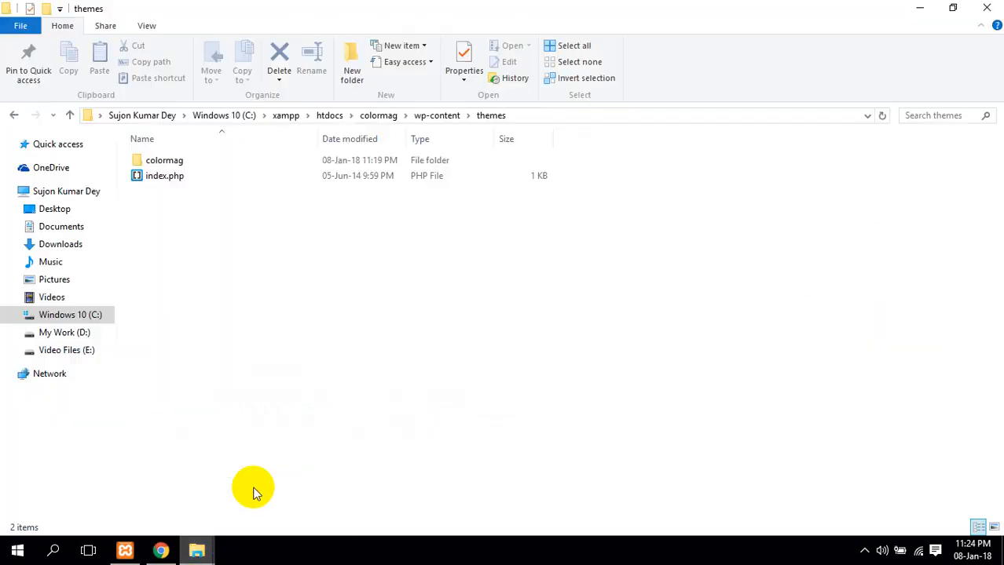
pyautogui.doubleClick(165, 160)
pyautogui.click(92, 316)
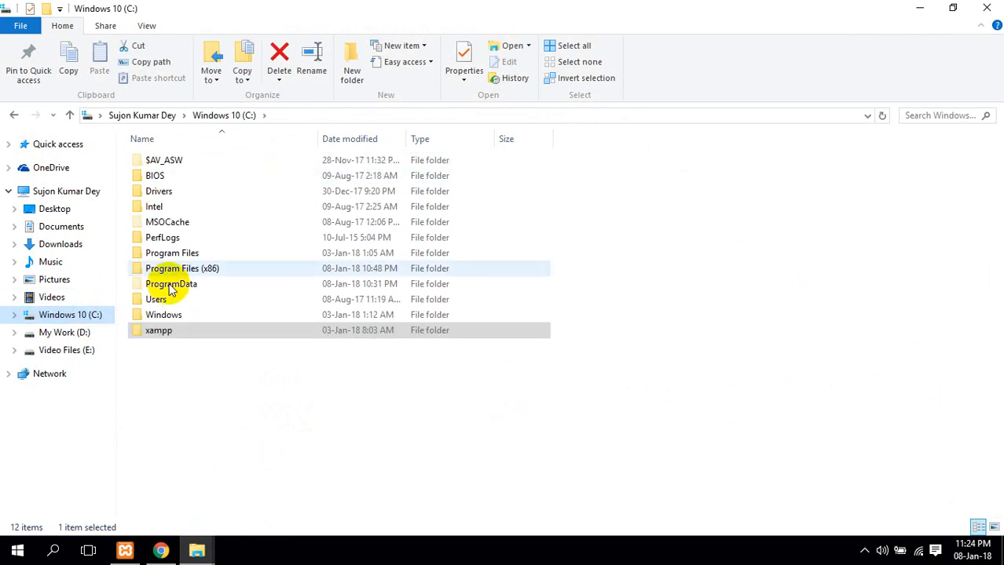
pyautogui.doubleClick(183, 331)
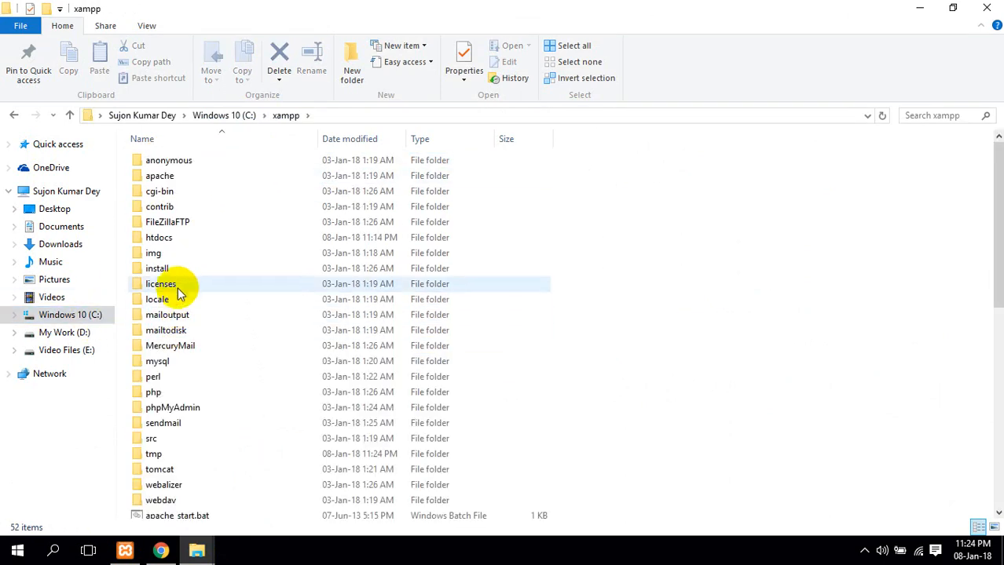
pyautogui.doubleClick(188, 237)
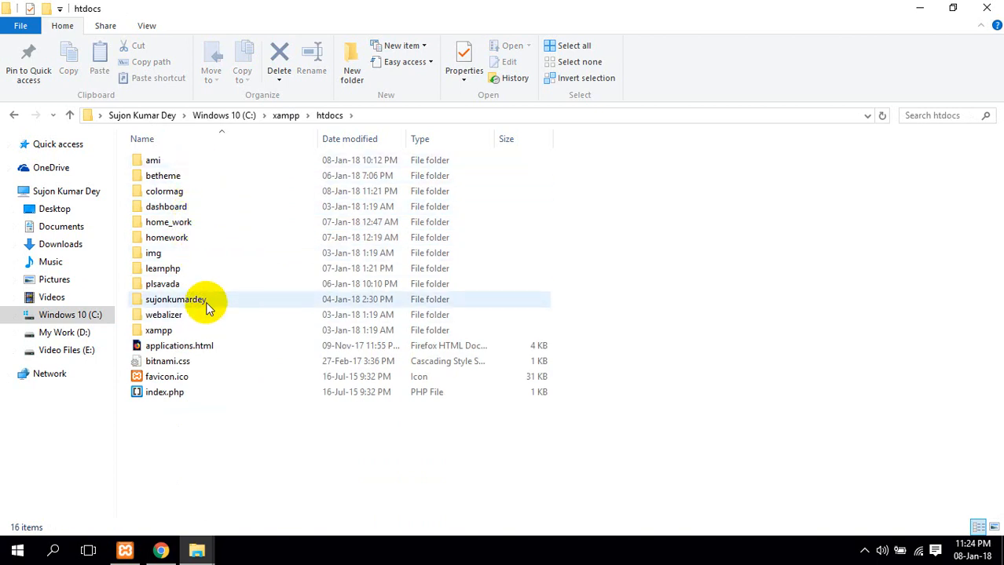
pyautogui.doubleClick(201, 191)
pyautogui.doubleClick(204, 181)
pyautogui.doubleClick(204, 180)
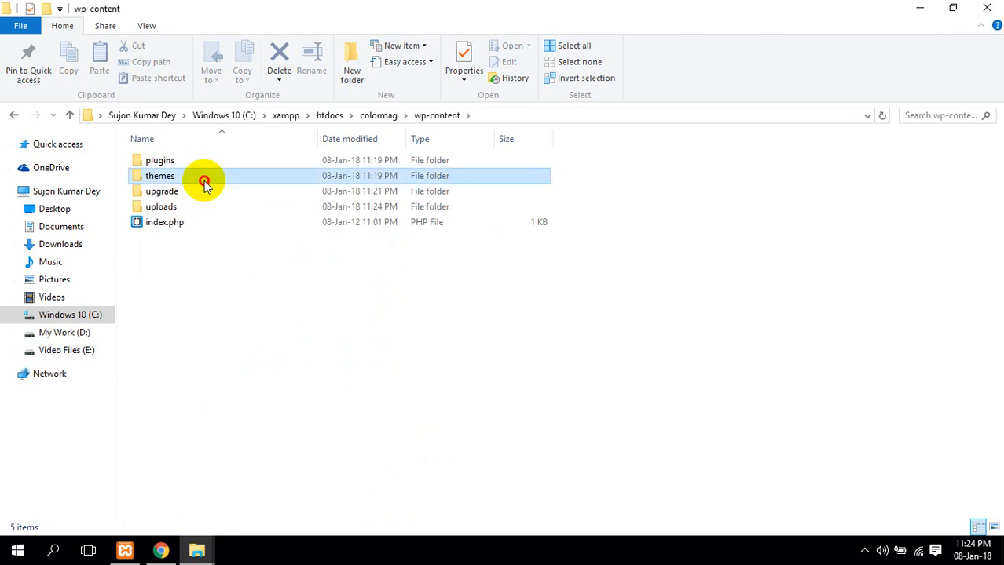
pyautogui.doubleClick(223, 162)
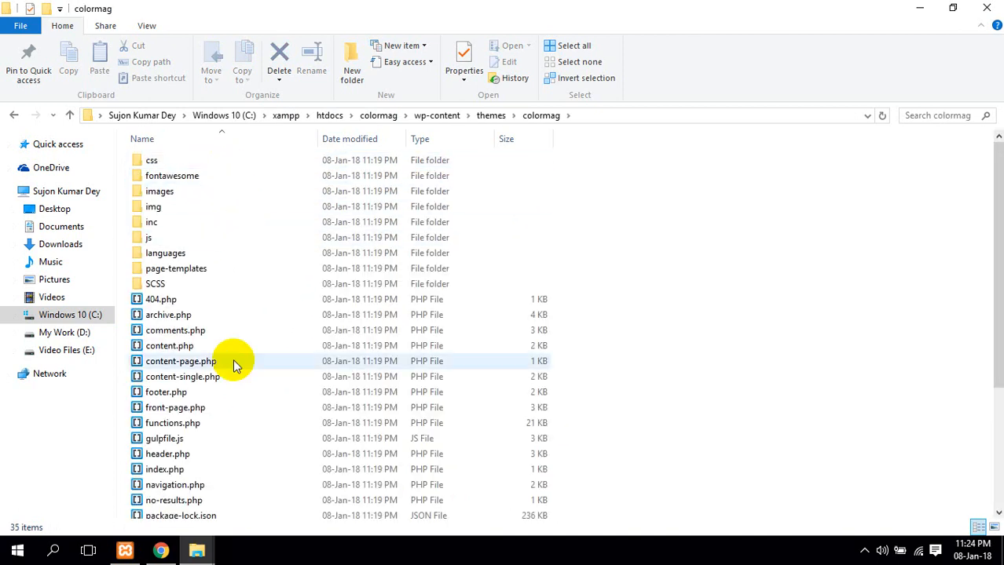
pyautogui.scroll(-5, 235, 359)
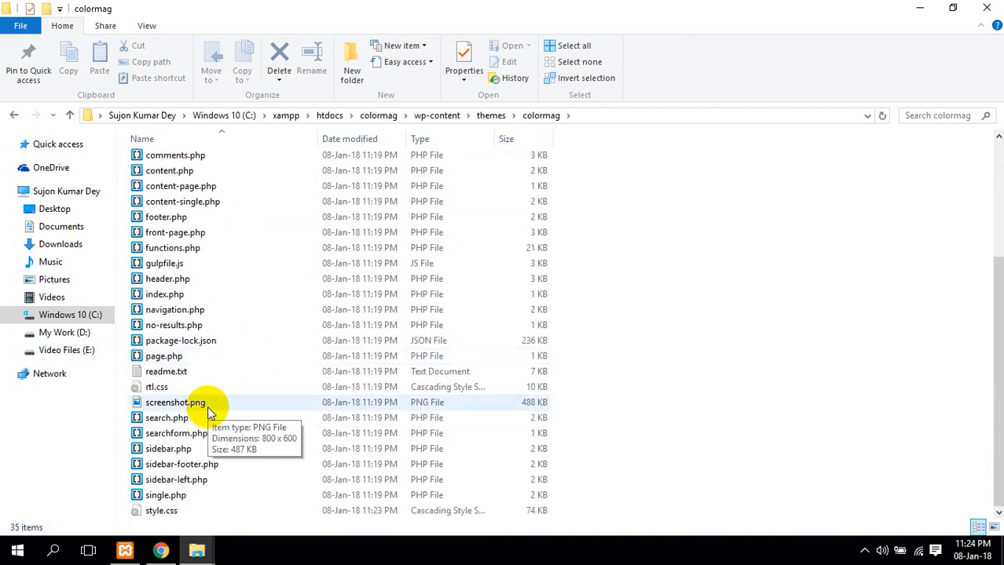
pyautogui.click(208, 408)
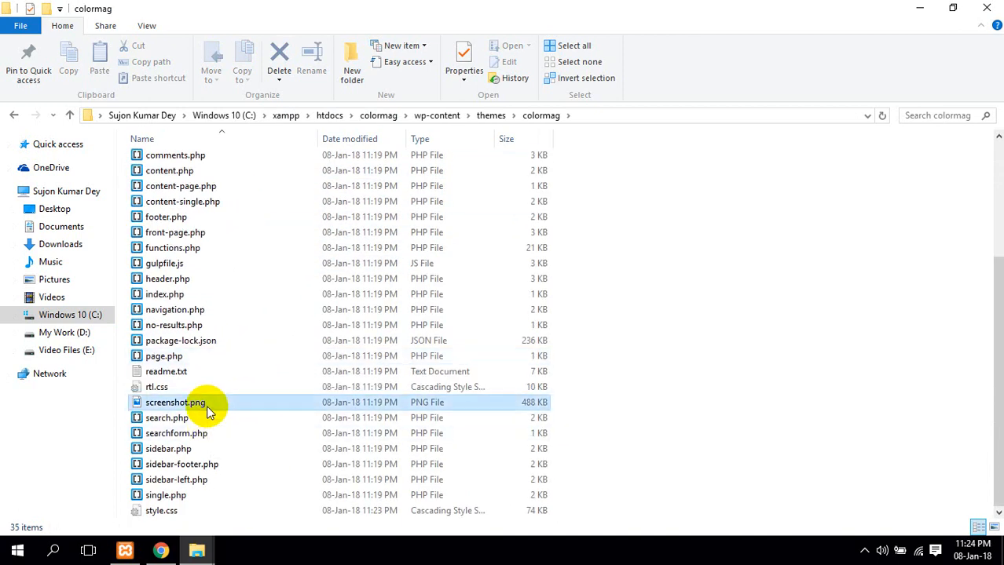
pyautogui.doubleClick(471, 405)
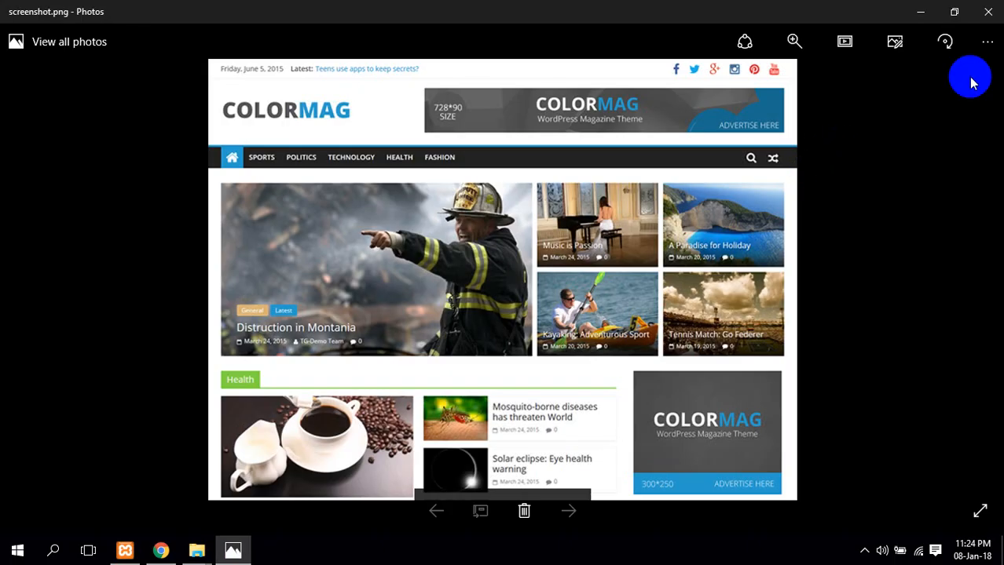
pyautogui.click(988, 22)
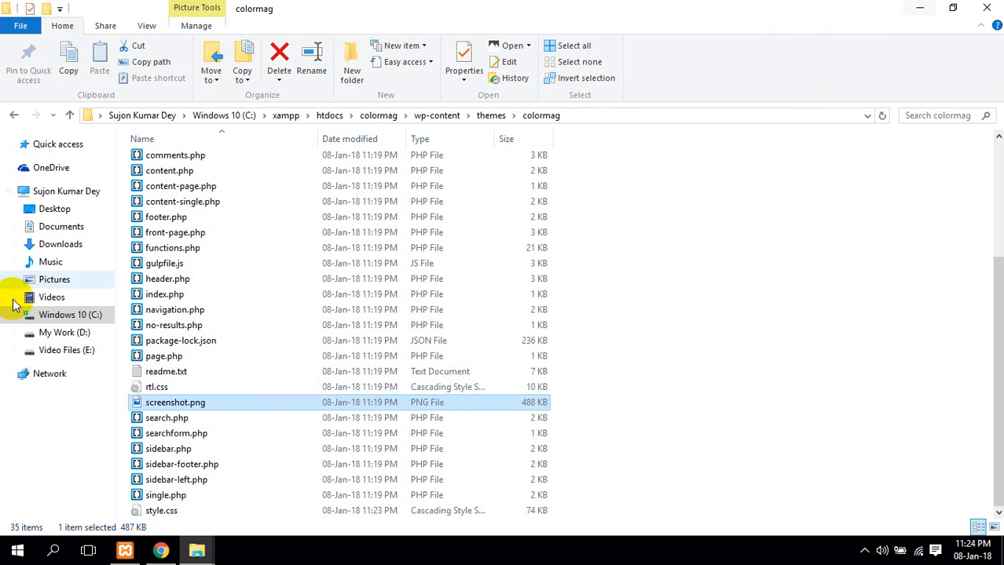
# Copy 1.jpg from E:\Others\Images
pyautogui.click(77, 335)
pyautogui.click(81, 352)
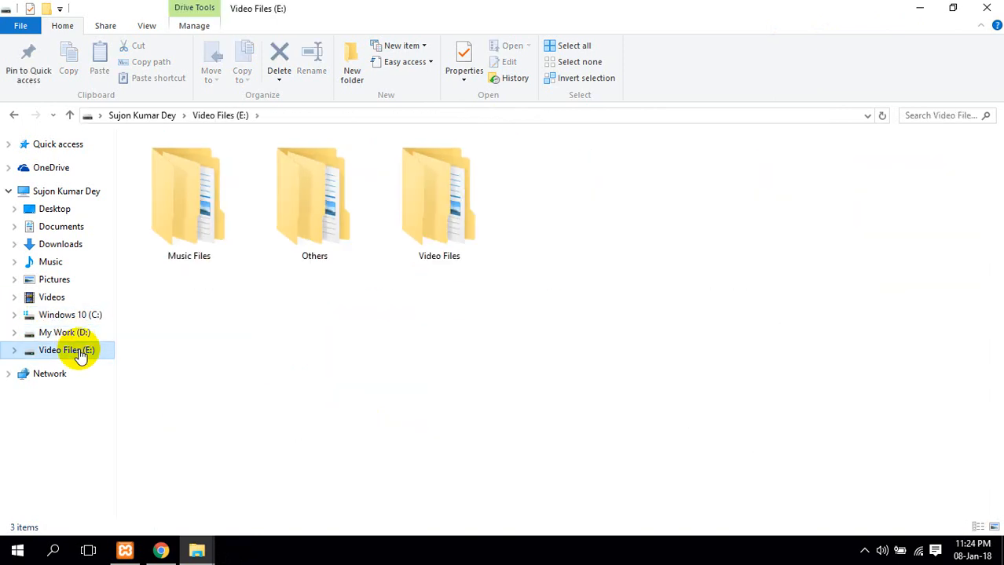
pyautogui.doubleClick(286, 247)
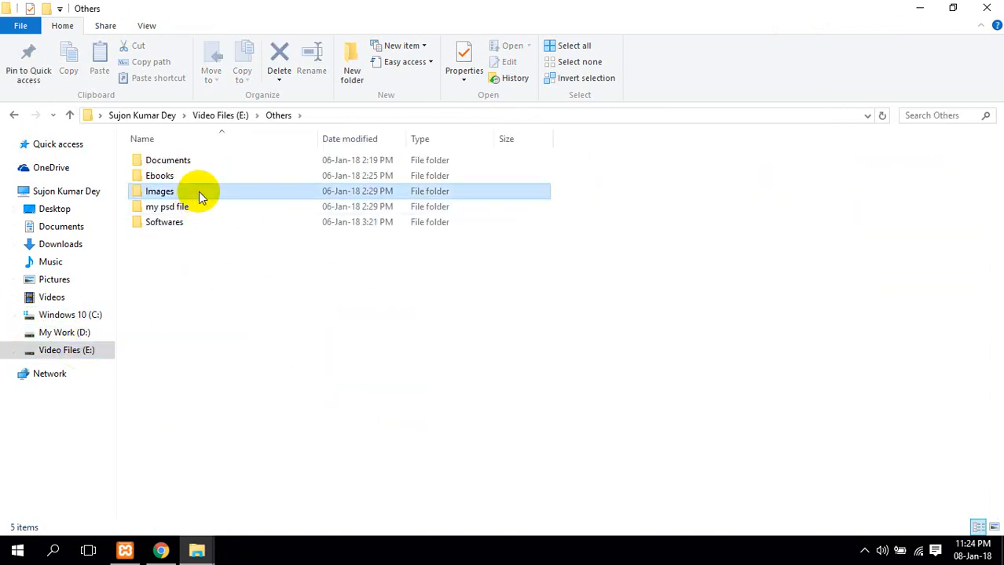
pyautogui.doubleClick(161, 192)
pyautogui.scroll(-10, 201, 369)
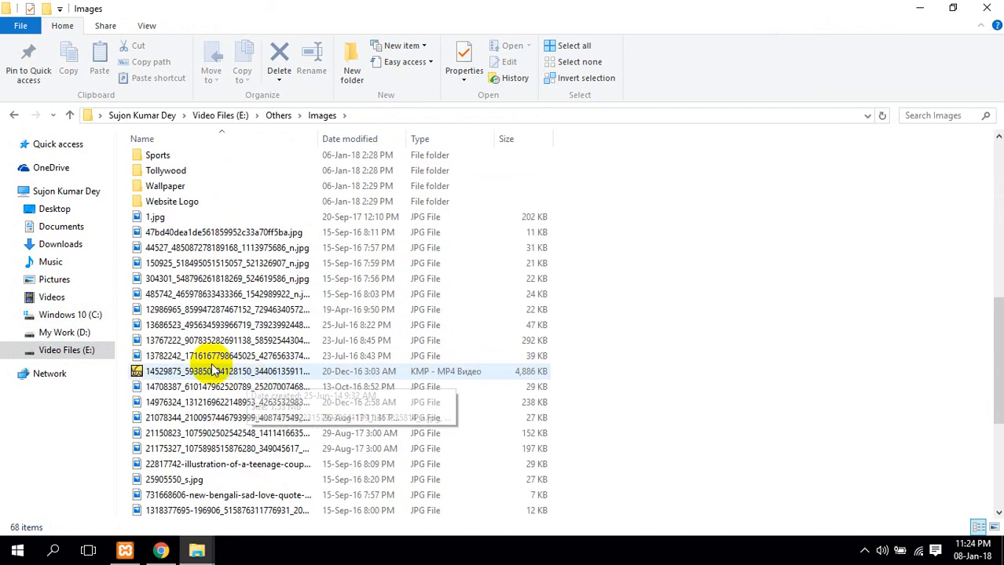
pyautogui.rightClick(163, 224)
pyautogui.rightClick(155, 219)
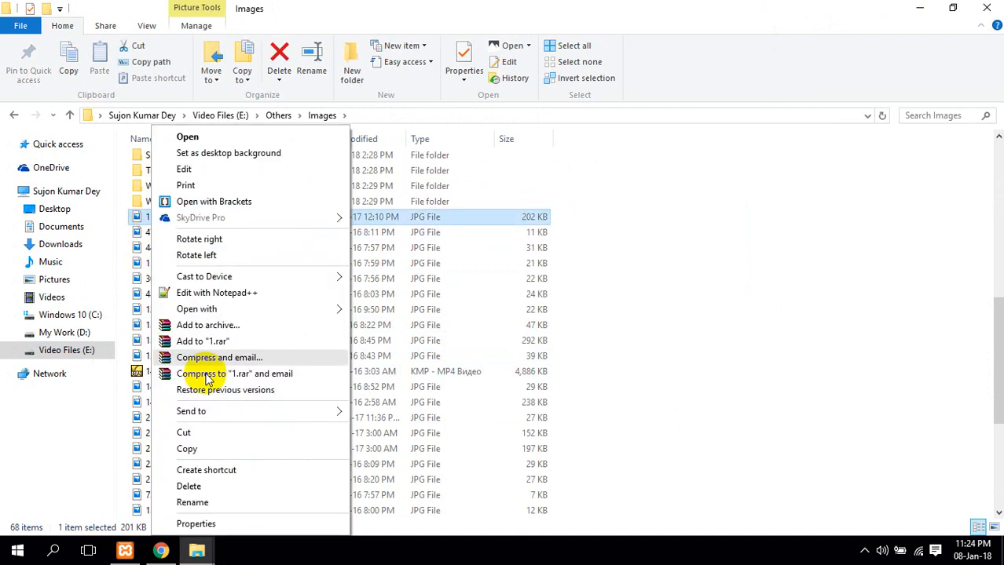
pyautogui.click(208, 446)
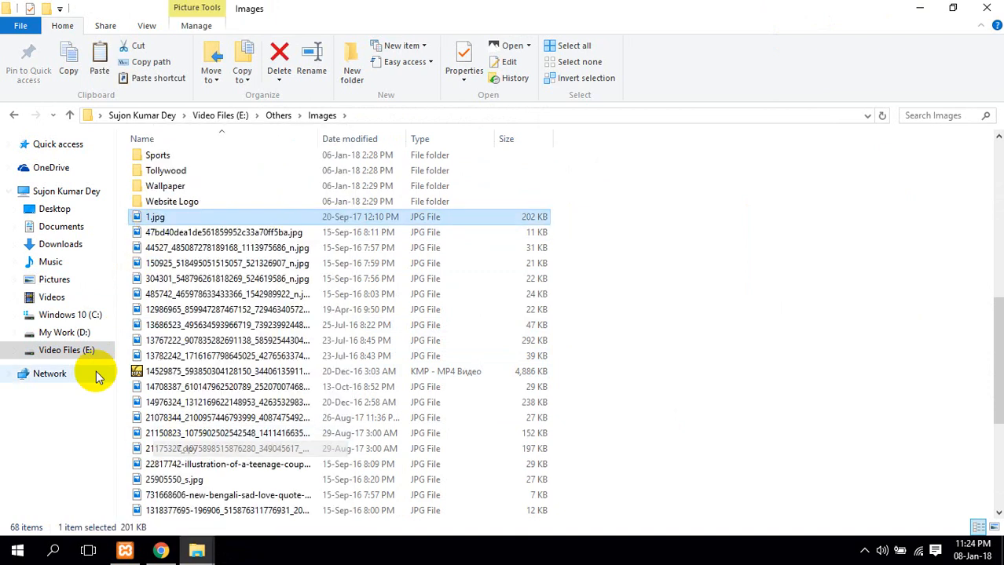
# Paste the copied photo into the colormag theme folder under C:\xampp\htdocs
pyautogui.click(79, 331)
pyautogui.click(77, 315)
pyautogui.doubleClick(179, 333)
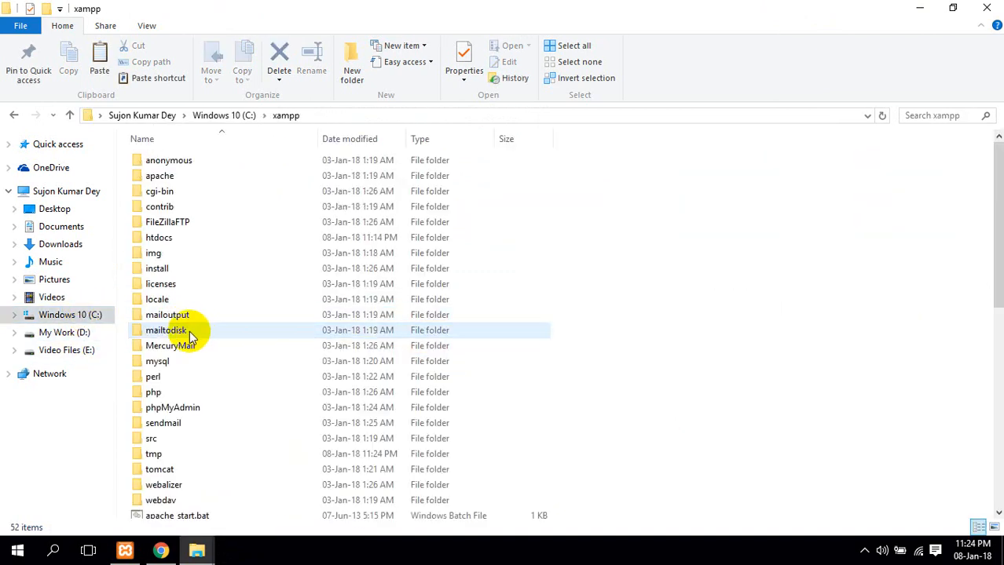
pyautogui.scroll(-3, 192, 336)
pyautogui.scroll(3, 185, 322)
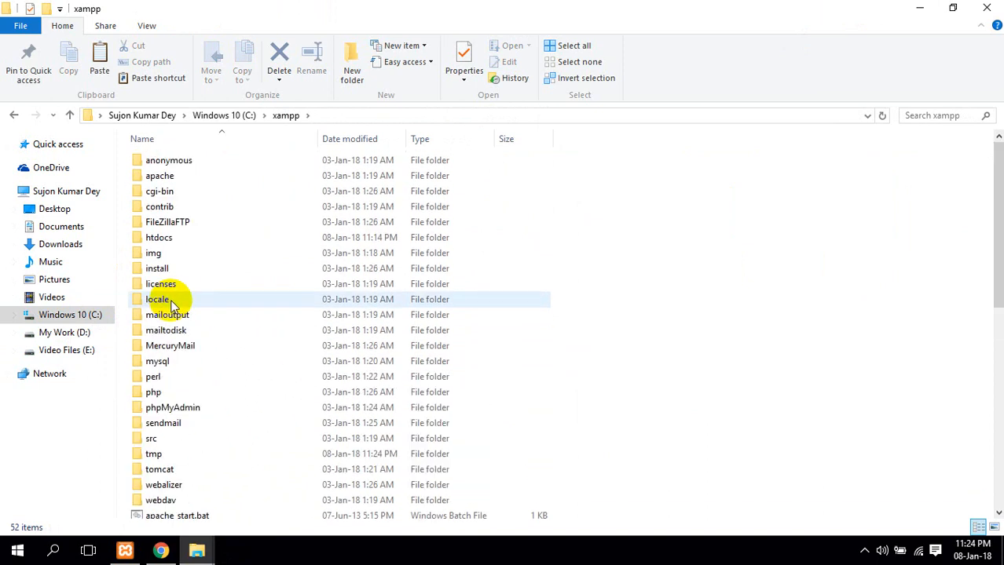
pyautogui.doubleClick(185, 236)
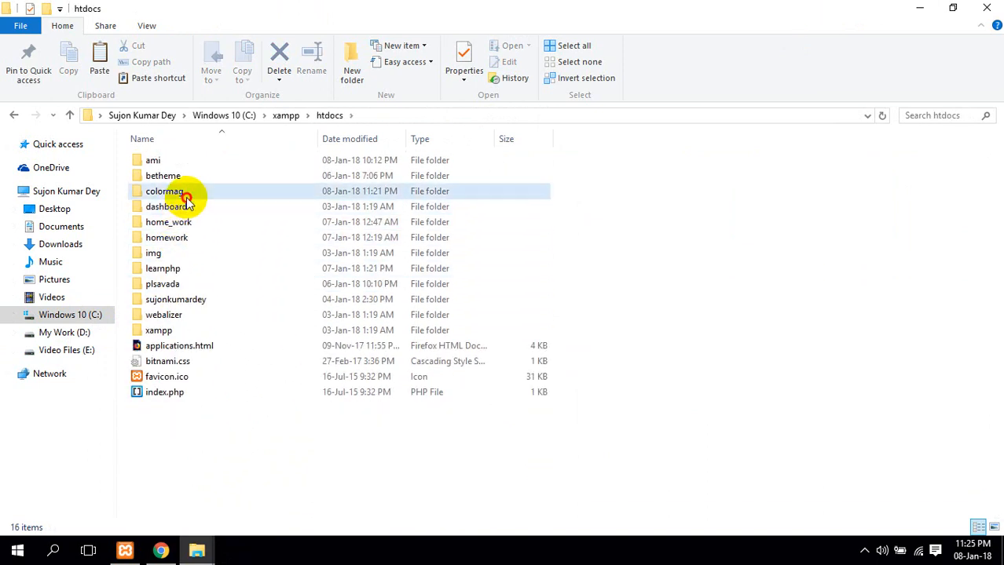
pyautogui.doubleClick(186, 192)
pyautogui.doubleClick(196, 179)
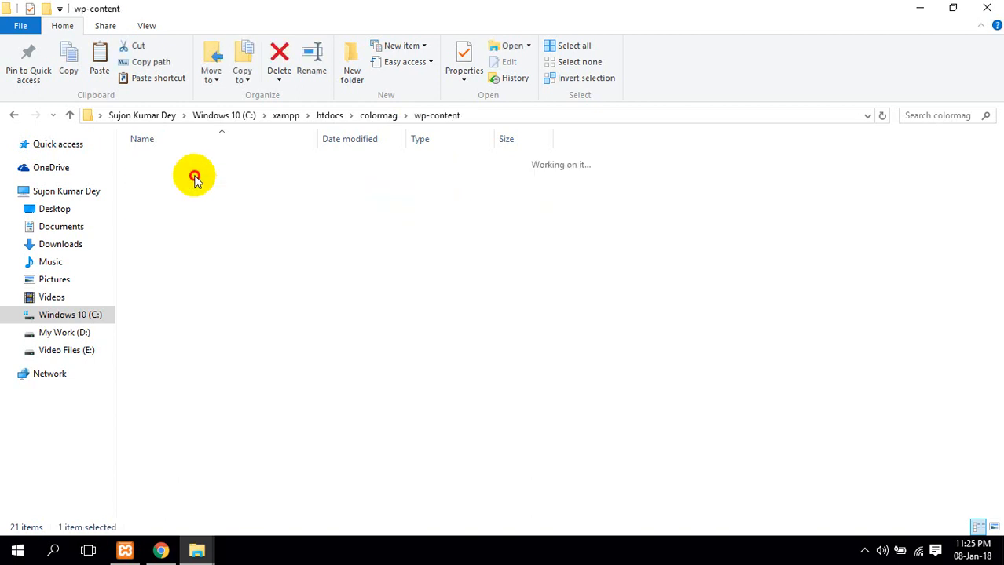
pyautogui.doubleClick(214, 177)
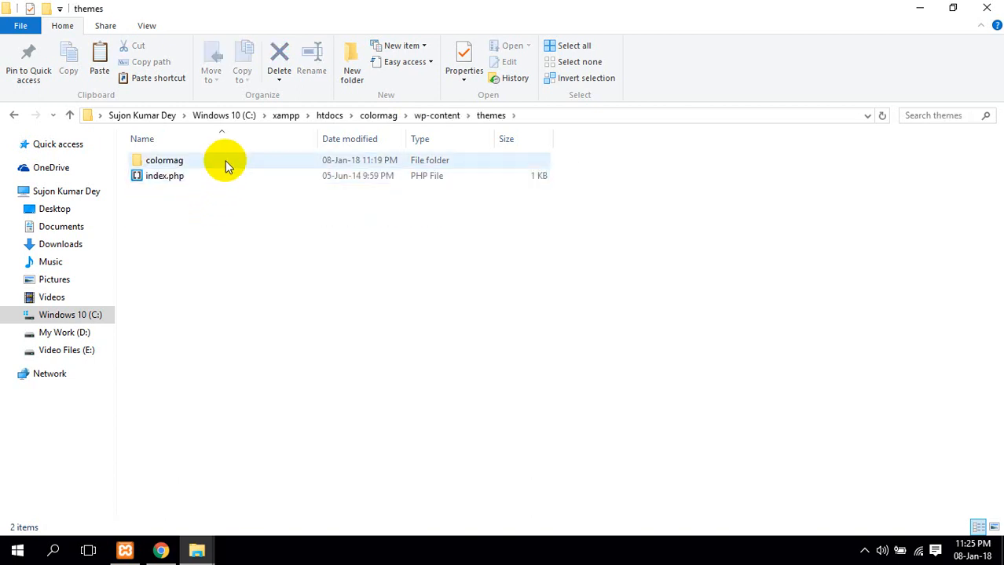
pyautogui.doubleClick(225, 161)
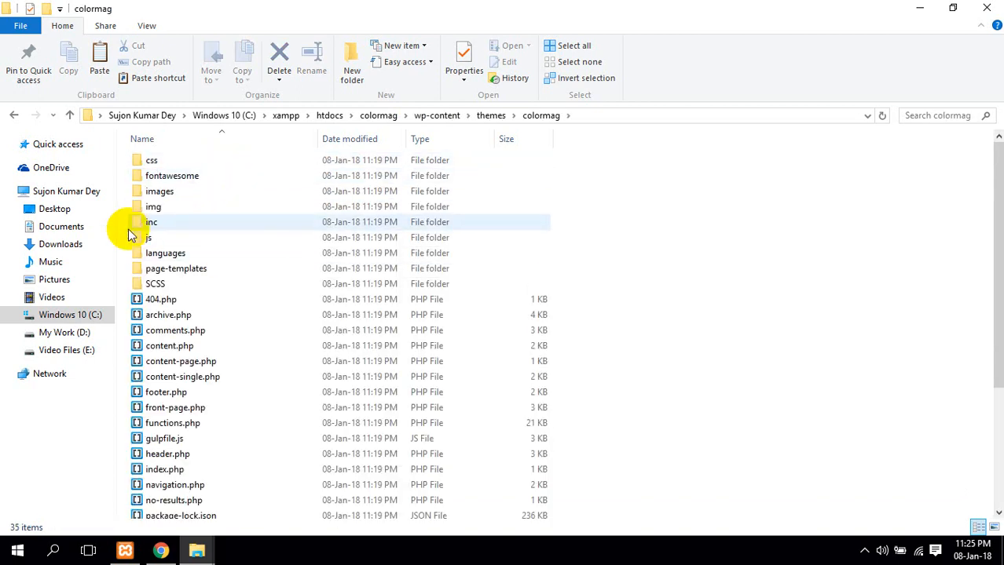
pyautogui.scroll(-4, 251, 322)
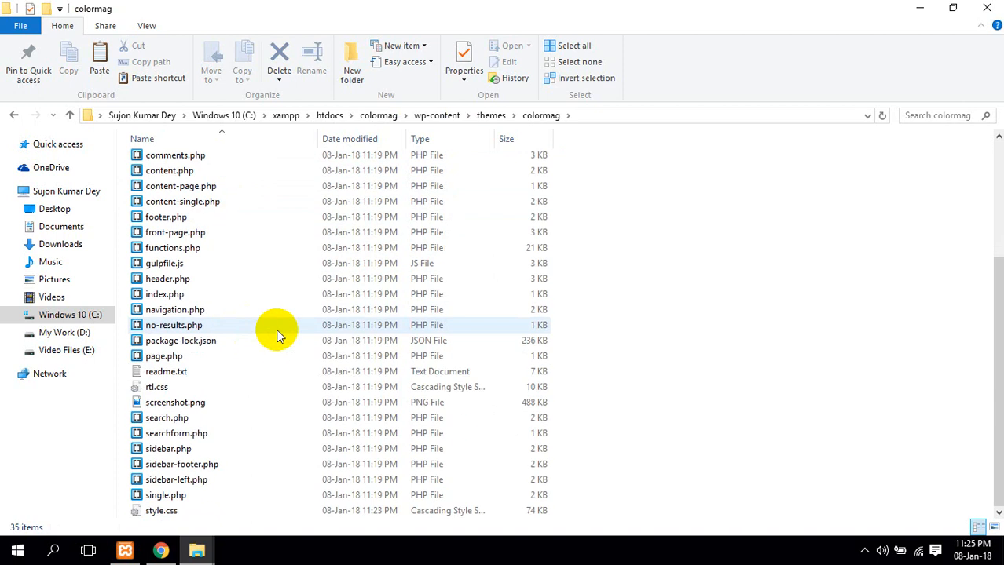
pyautogui.rightClick(641, 243)
pyautogui.click(680, 344)
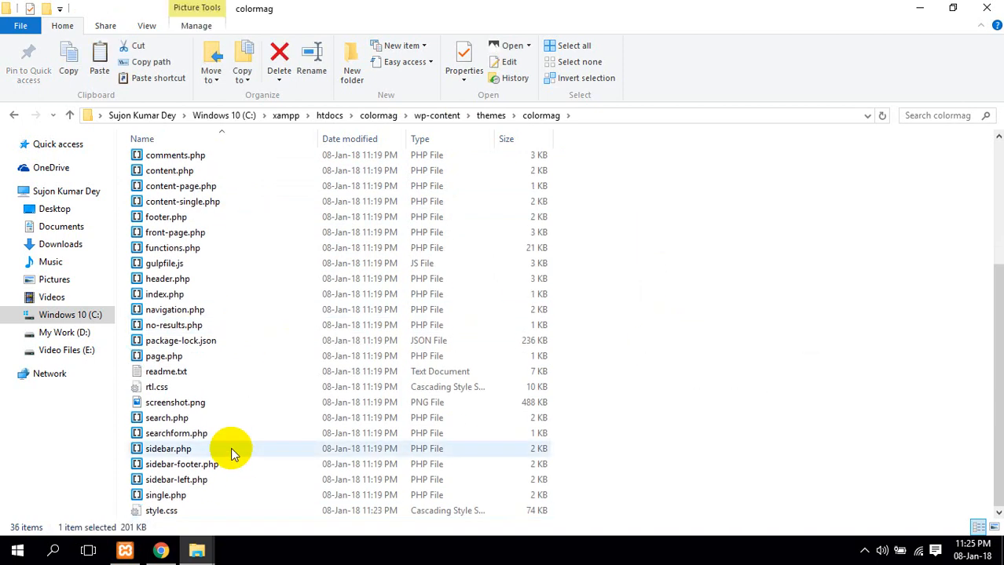
# Delete the old screenshot.png, rename 1.jpg to screenshot.png, refresh and close Explorer
pyautogui.click(198, 405)
pyautogui.press('F2')
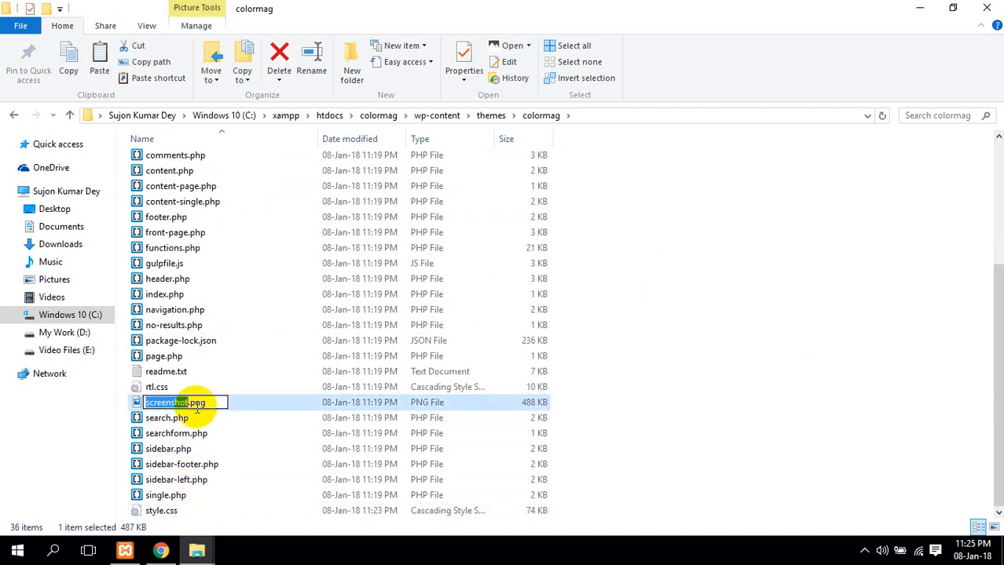
pyautogui.hotkey('ctrl', 'a')
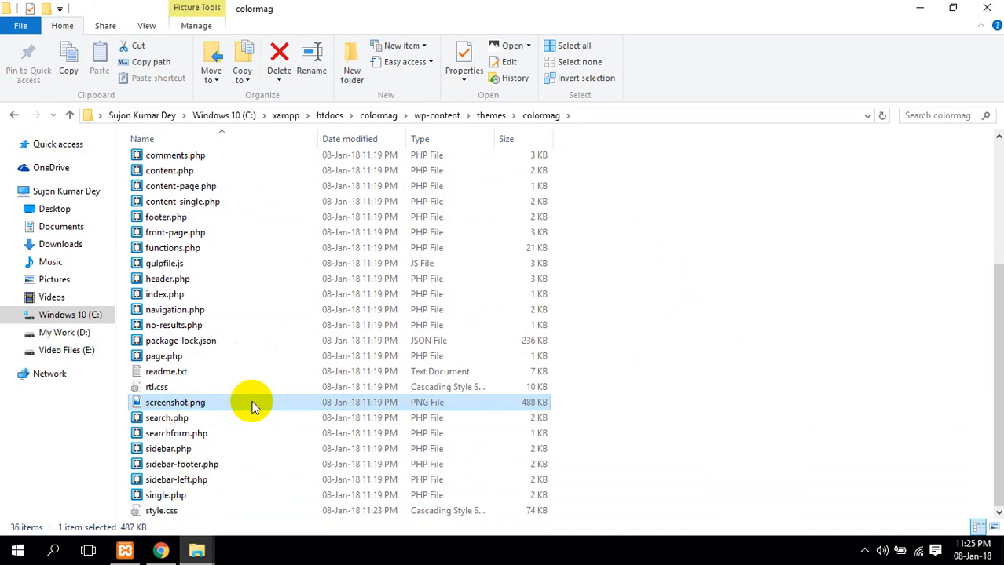
pyautogui.press('Delete')
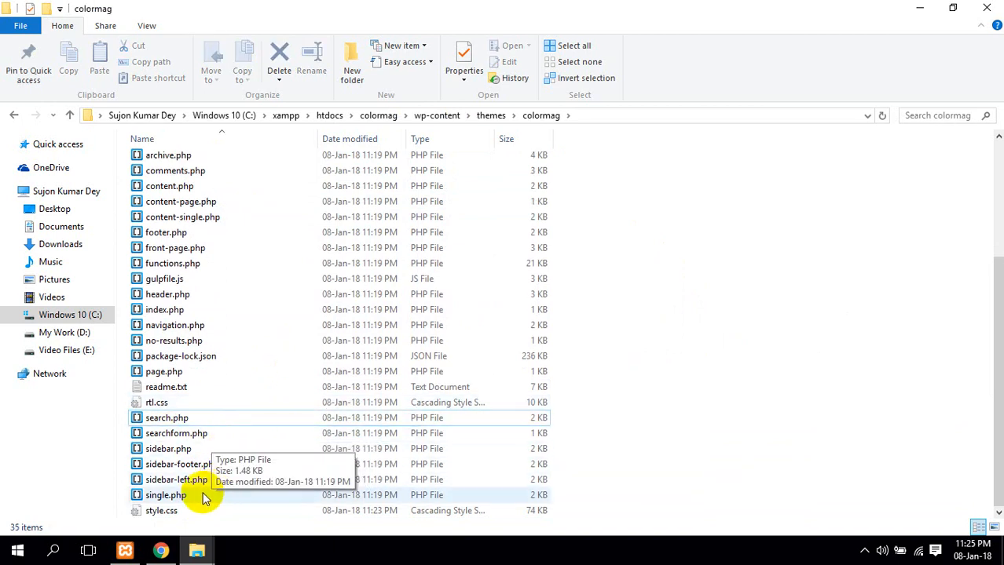
pyautogui.scroll(4, 203, 498)
pyautogui.click(215, 303)
pyautogui.press('F2')
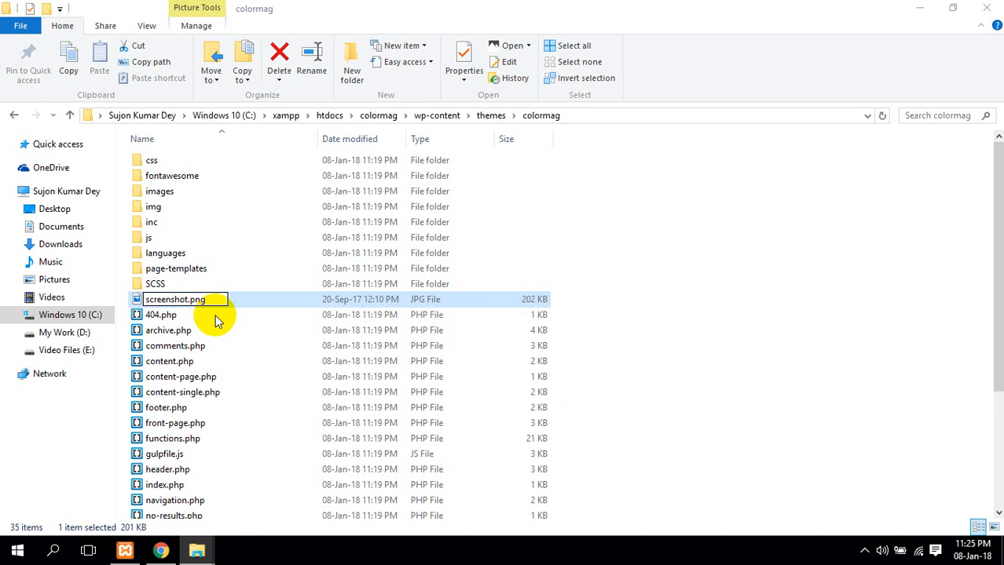
pyautogui.press('Return')
pyautogui.click(668, 279)
pyautogui.rightClick(667, 279)
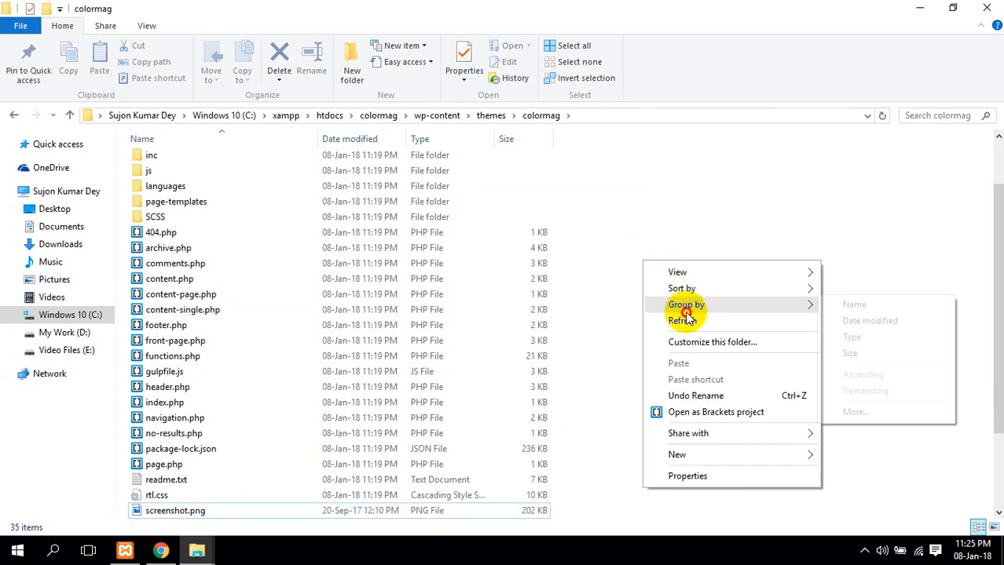
pyautogui.click(679, 320)
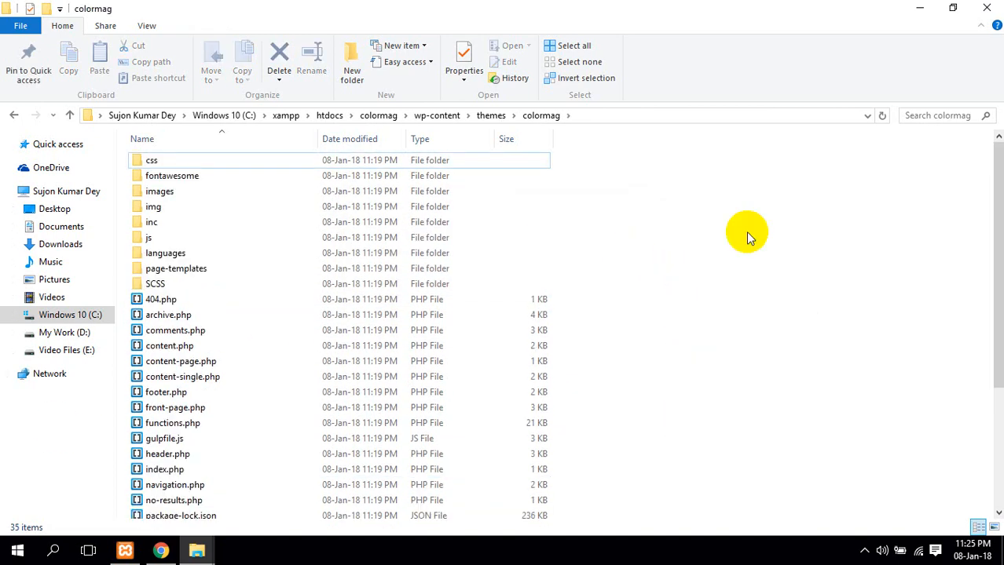
pyautogui.click(986, 9)
# Close the ThemeGrill and Google tabs and check the Themes page shows the new screenshot
pyautogui.click(667, 6)
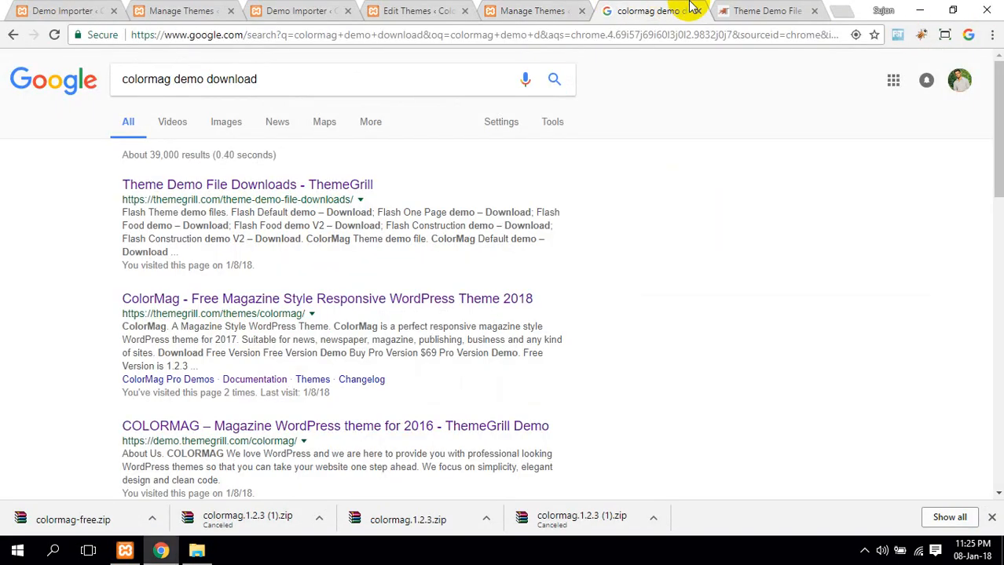
pyautogui.click(727, 10)
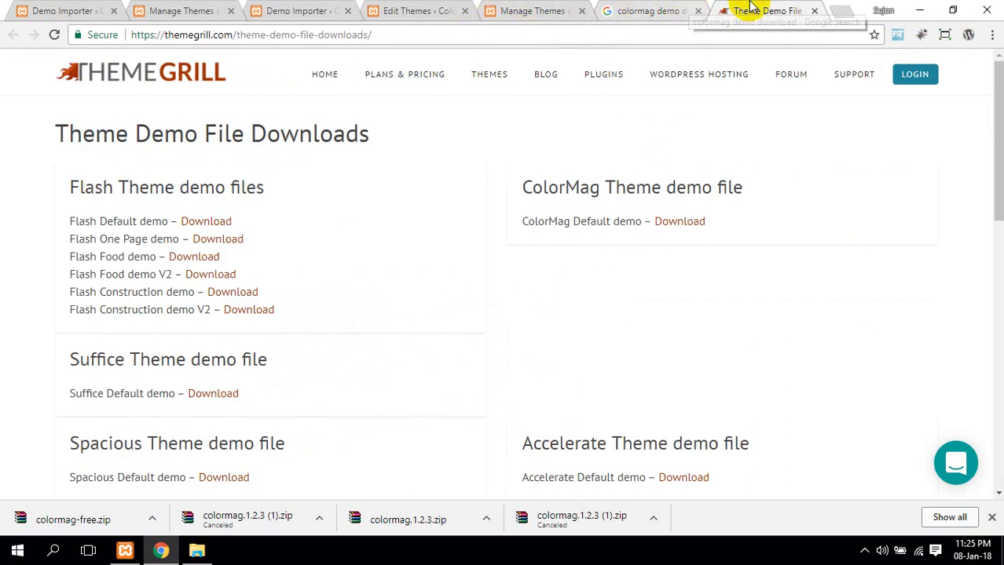
pyautogui.hotkey('ctrl', 'w')
pyautogui.hotkey('ctrl', 'w')
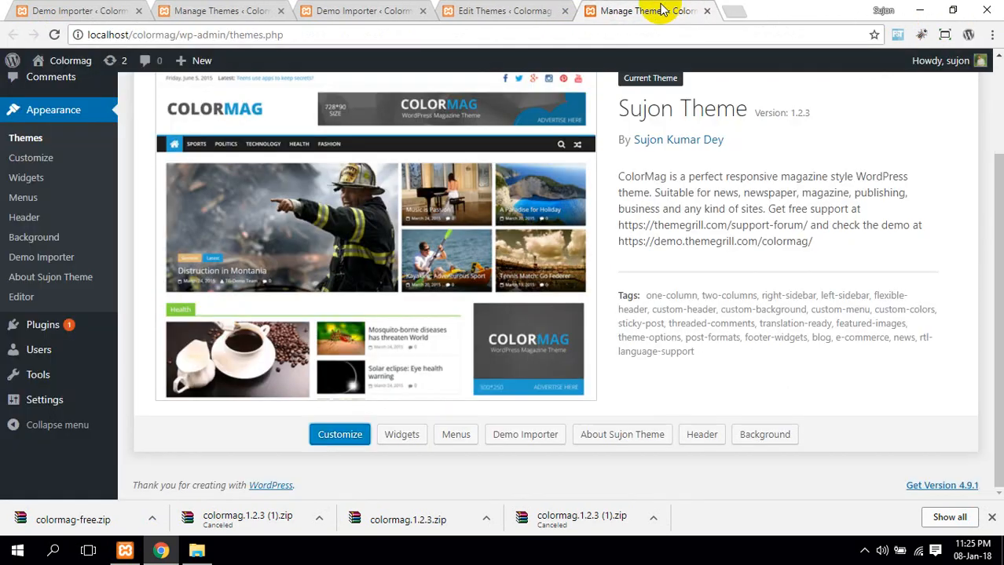
pyautogui.click(600, 36)
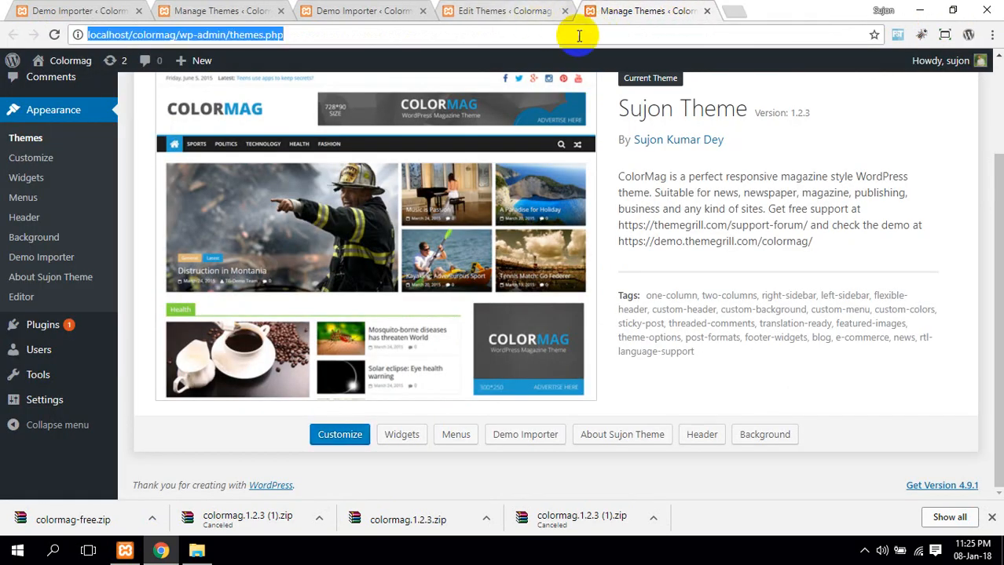
pyautogui.click(534, 9)
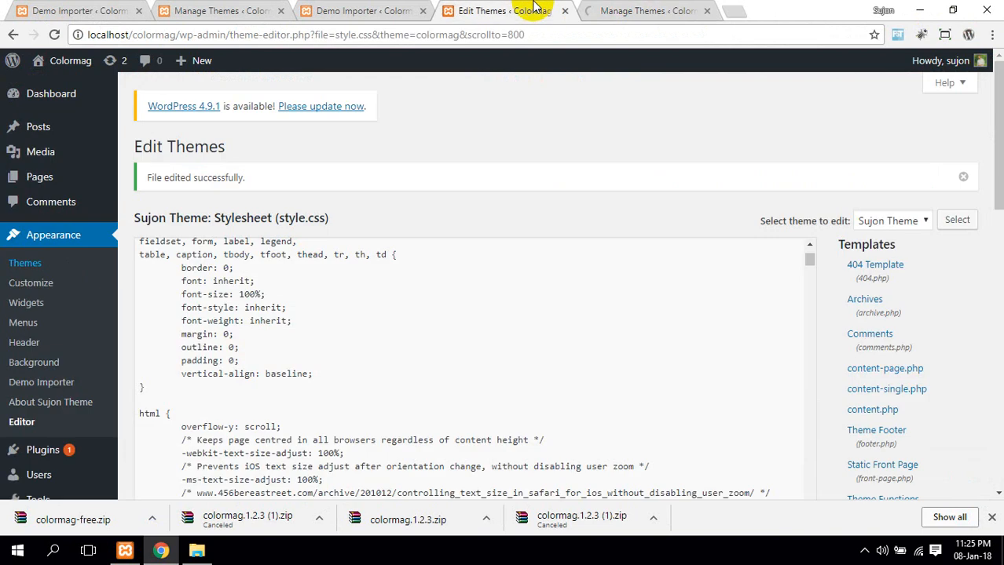
pyautogui.click(413, 9)
pyautogui.scroll(-3, 448, 264)
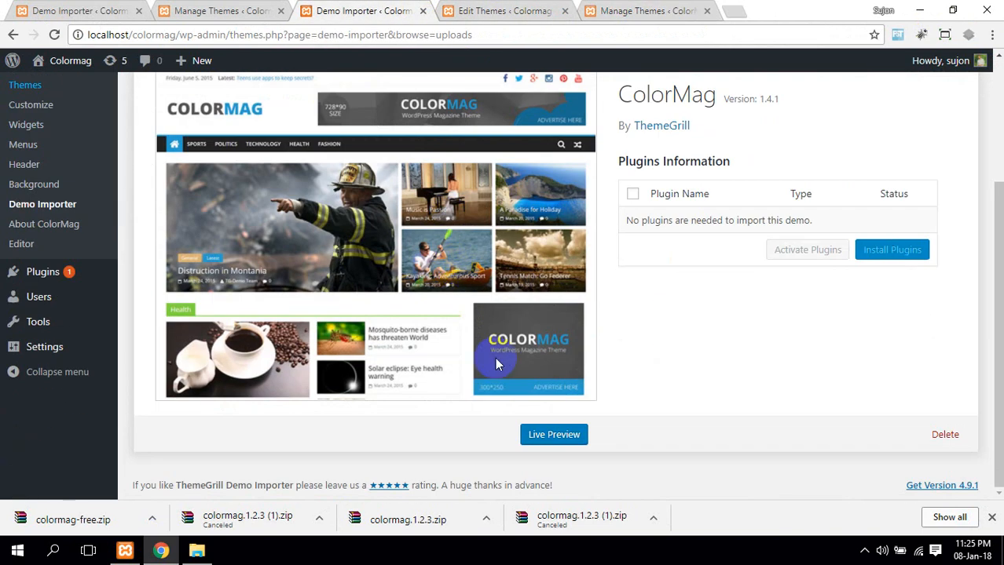
pyautogui.click(625, 9)
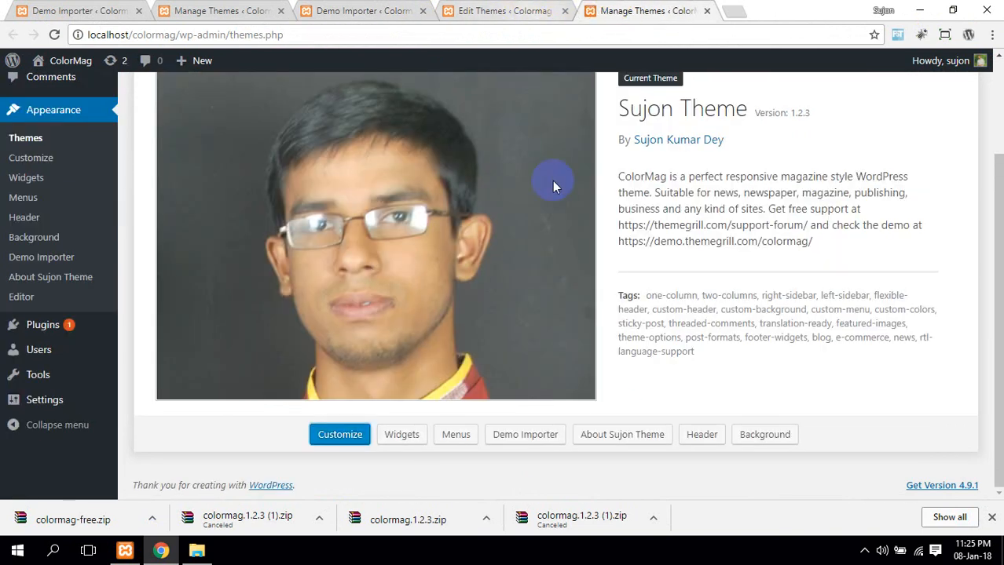
pyautogui.scroll(2, 551, 223)
pyautogui.scroll(-2, 551, 223)
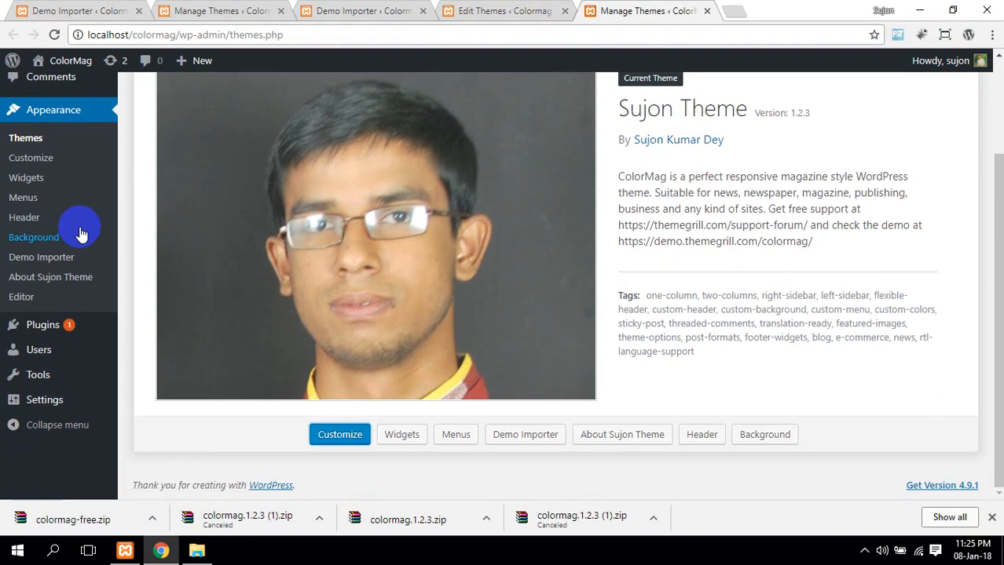
pyautogui.scroll(2, 384, 236)
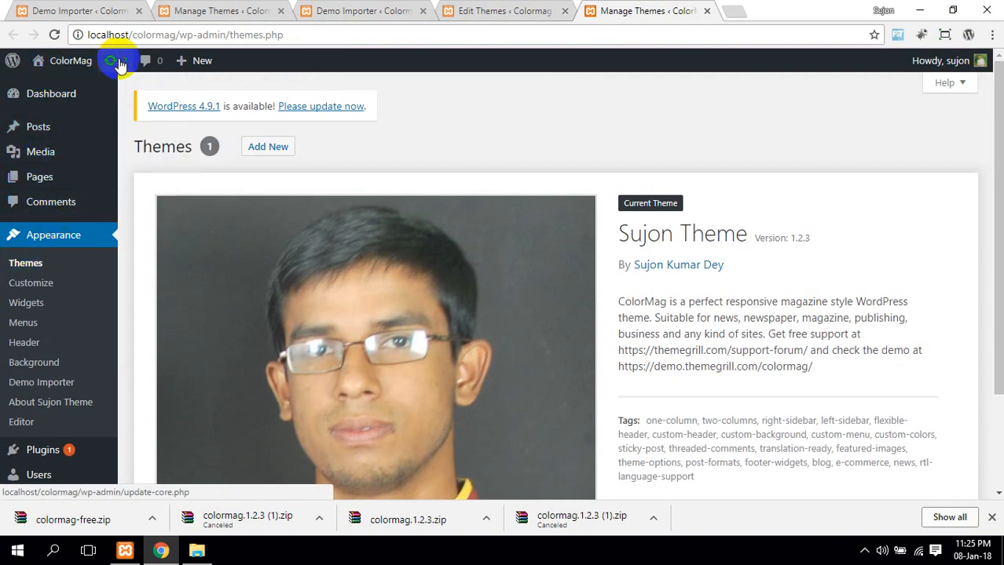
# View the site's front page in a new tab and scroll through the imported demo homepage
pyautogui.middleClick(43, 61)
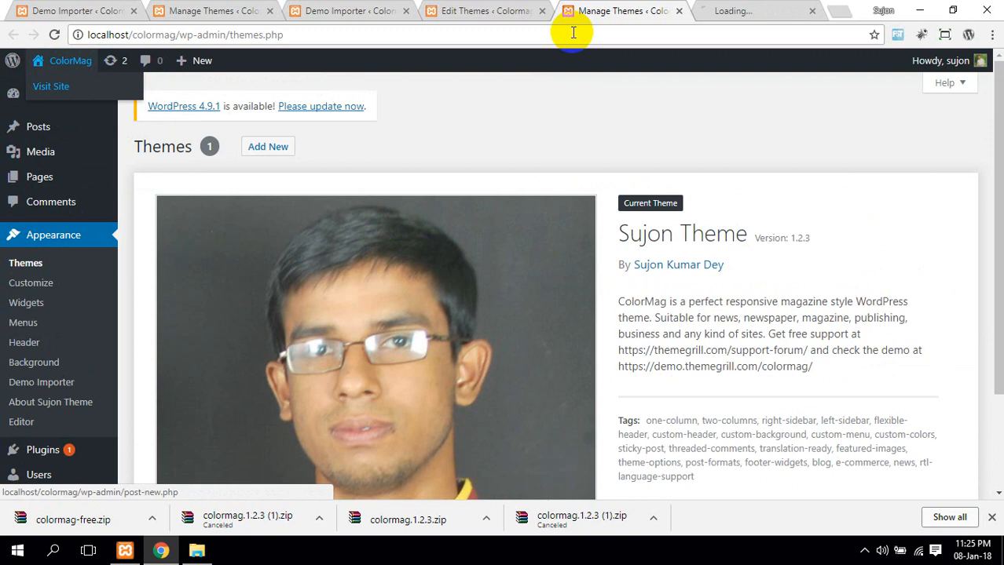
pyautogui.click(731, 9)
pyautogui.scroll(-10, 518, 267)
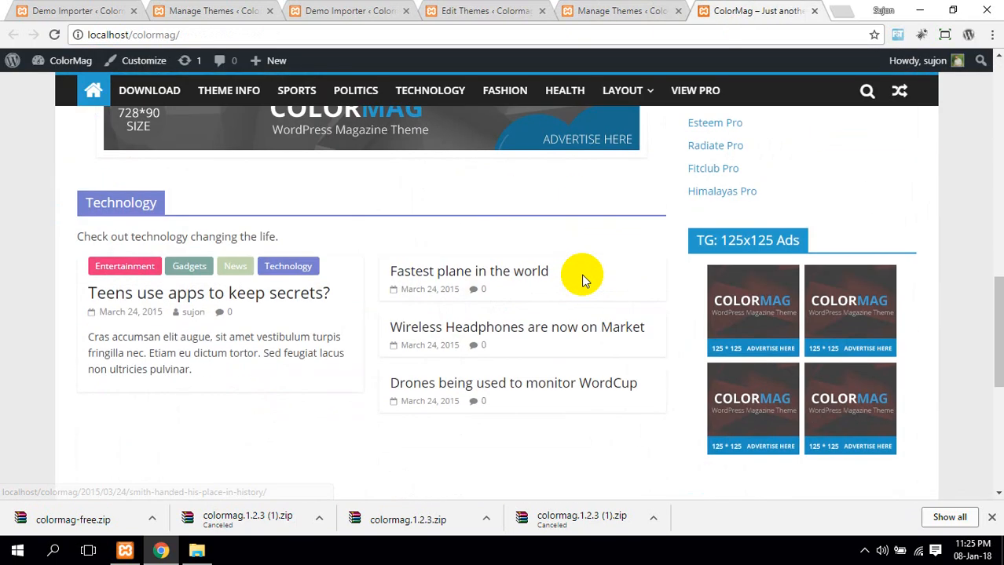
pyautogui.scroll(-5, 597, 280)
pyautogui.scroll(15, 653, 275)
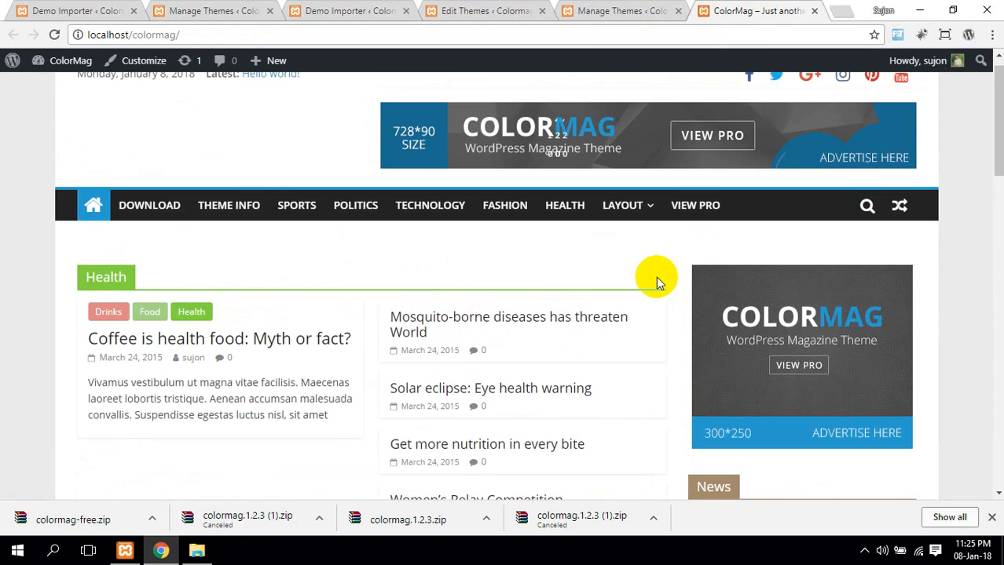
pyautogui.scroll(-5, 688, 273)
pyautogui.scroll(-10, 742, 243)
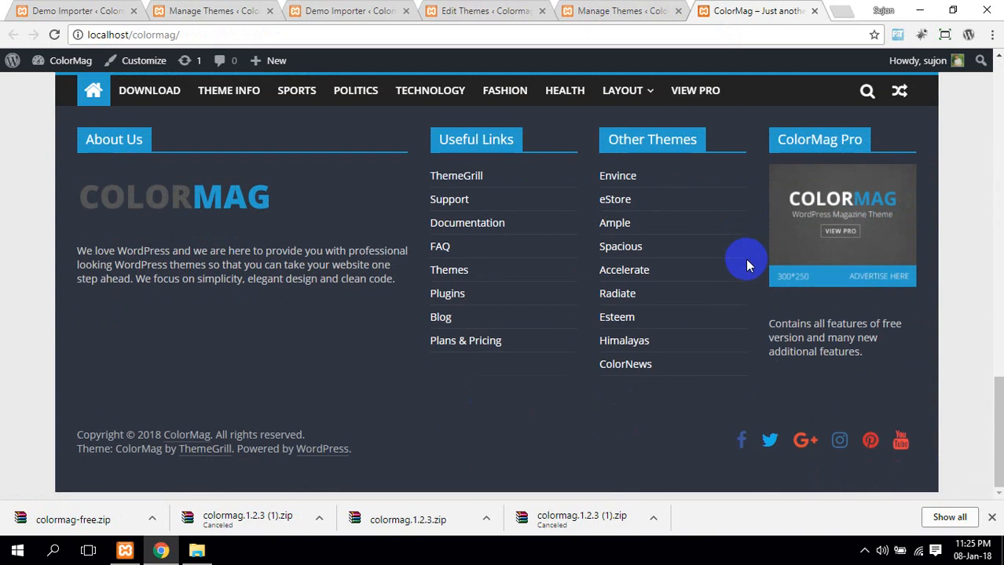
pyautogui.scroll(9, 751, 251)
pyautogui.scroll(10, 809, 209)
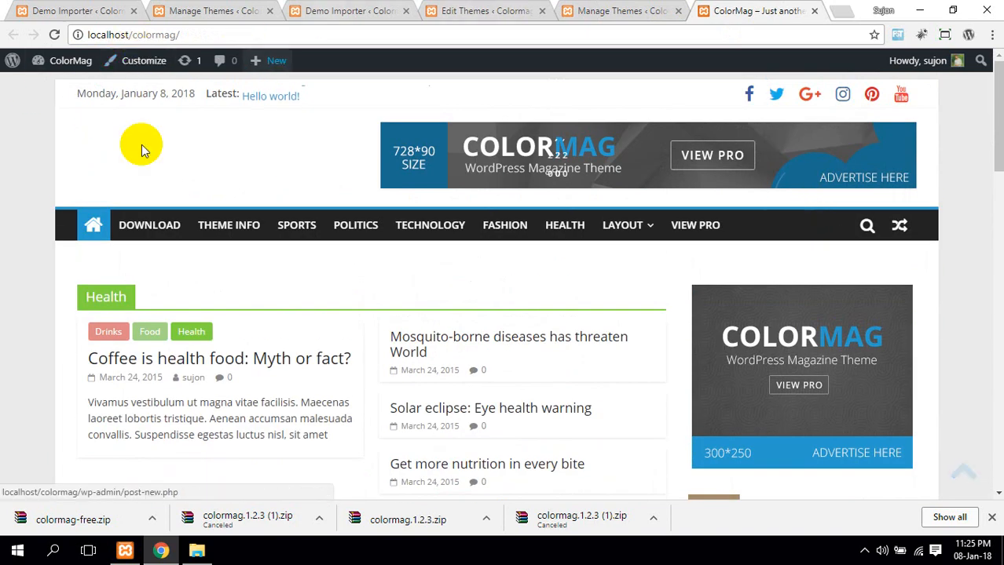
pyautogui.click(160, 62)
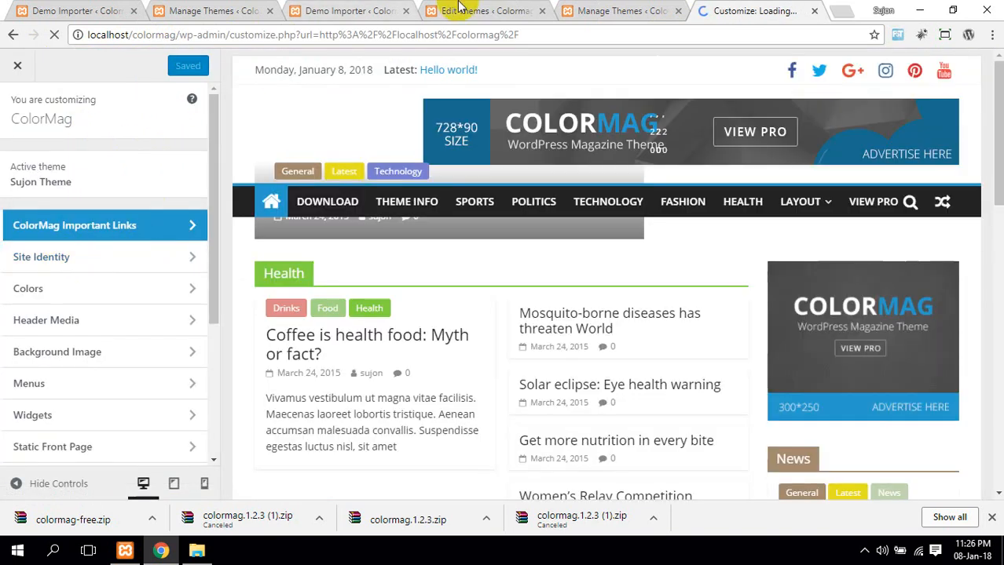
# Close the five leftover admin tabs, including Manage Themes and Demo Importer
pyautogui.click(541, 10)
pyautogui.click(406, 10)
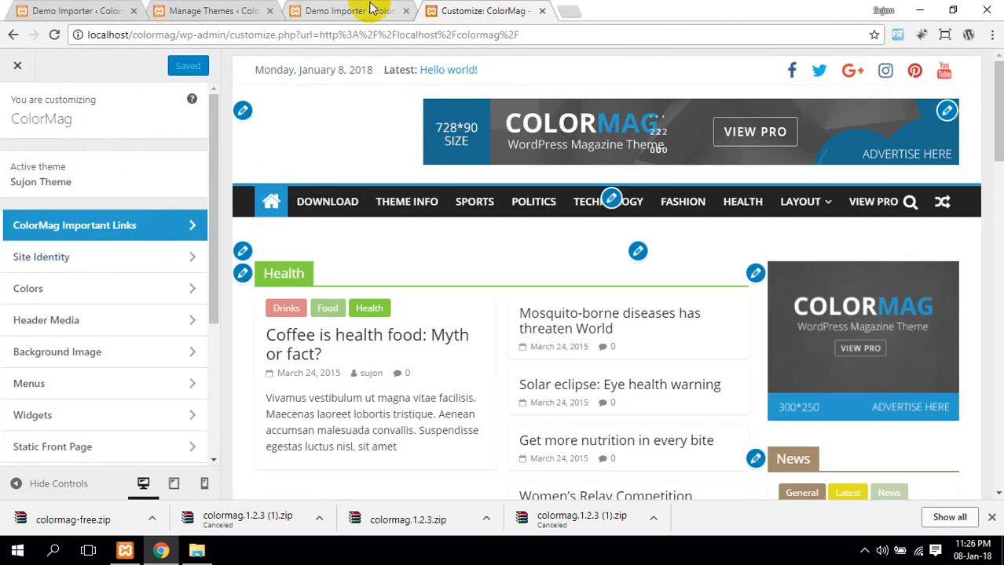
pyautogui.click(269, 10)
pyautogui.click(270, 11)
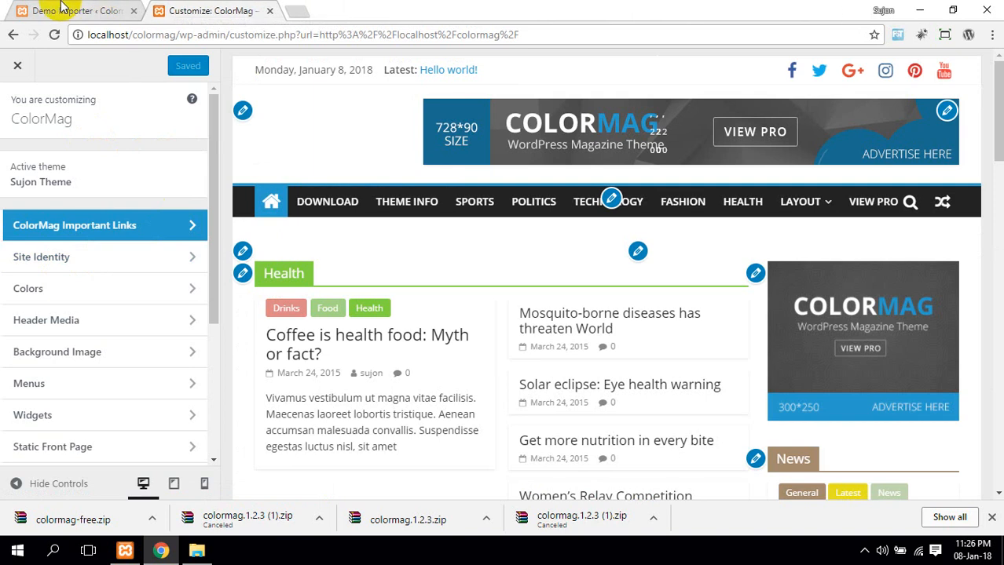
pyautogui.click(133, 10)
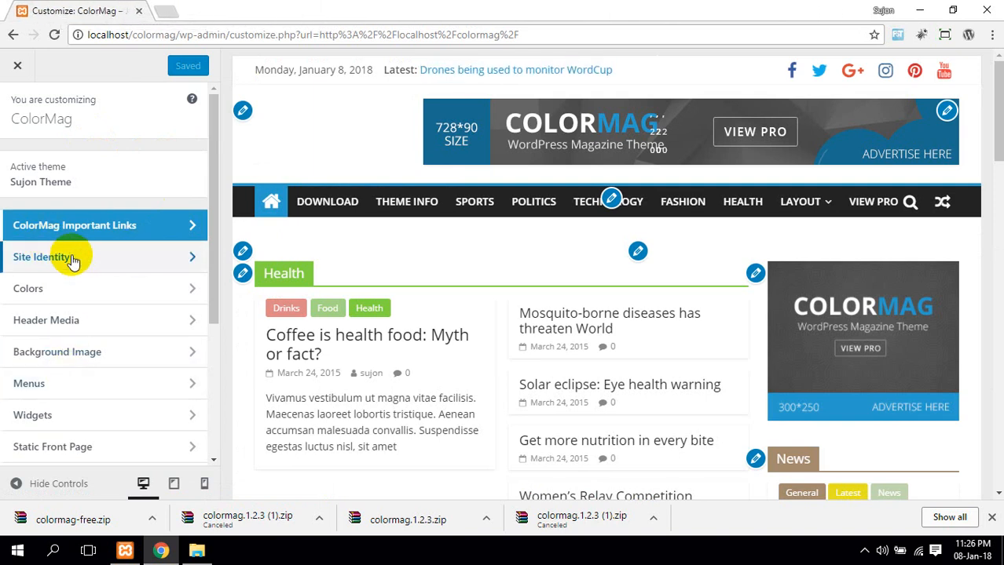
# In Site Identity, replace the ColorMag site title with the owner's name and select the tagline
pyautogui.click(72, 262)
pyautogui.click(41, 267)
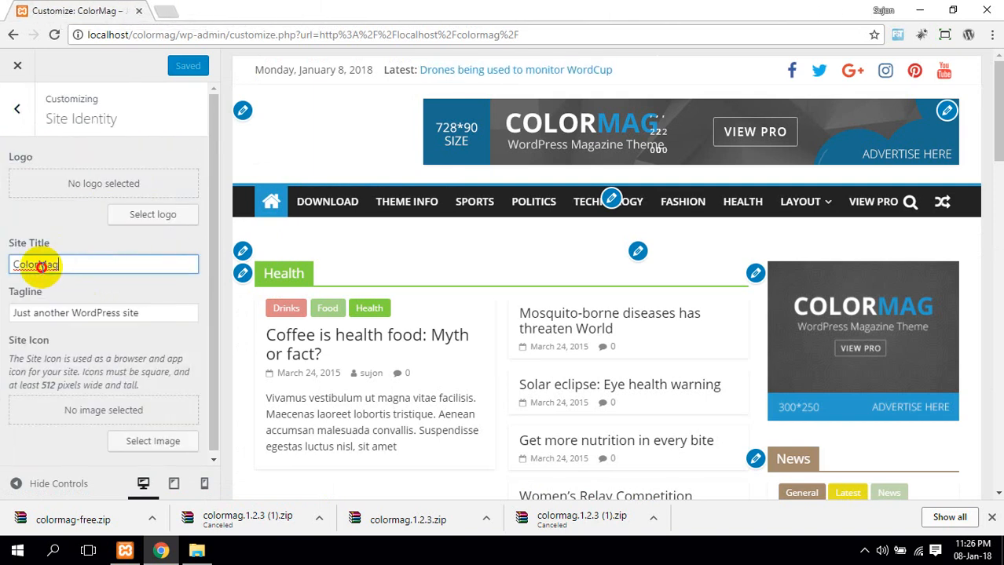
pyautogui.press('BackSpace')
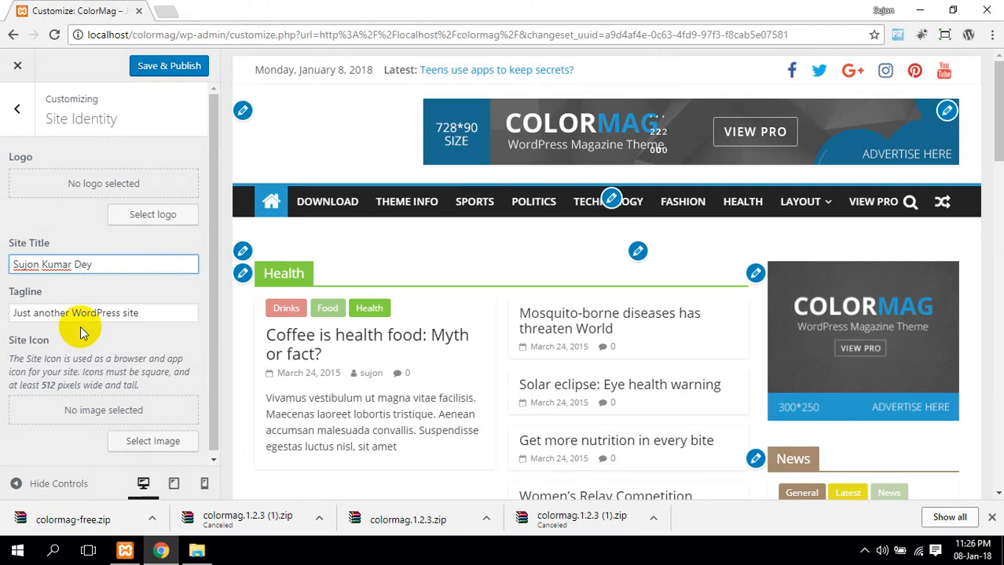
pyautogui.moveTo(140, 314); pyautogui.dragTo(2, 336)
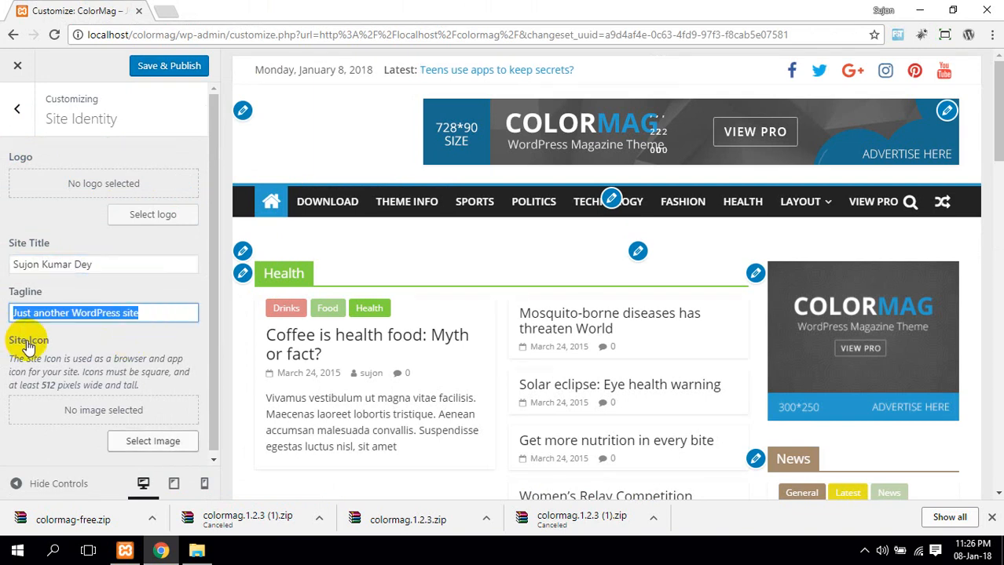
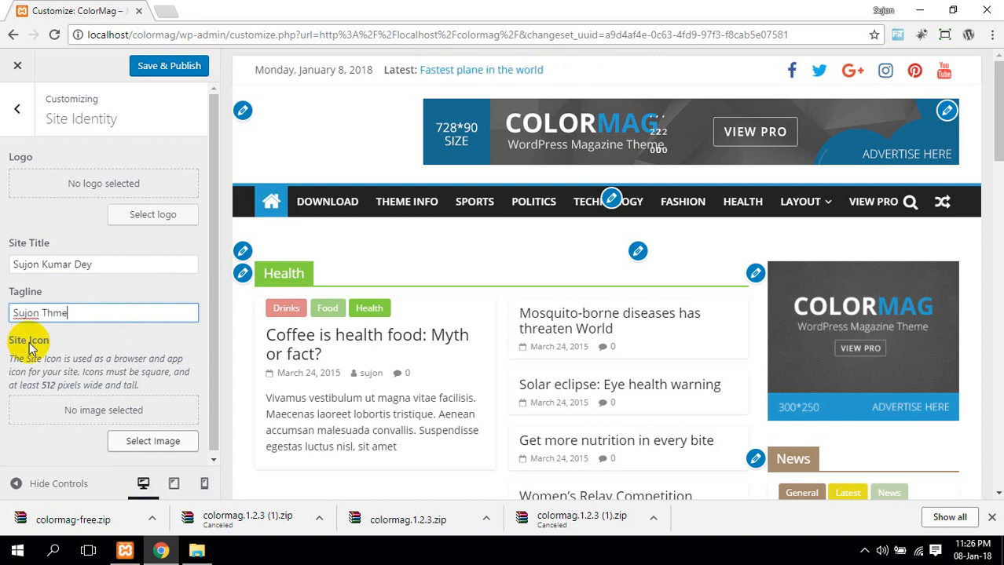
# Scroll down to Site Icon and begin selecting an image for it
pyautogui.scroll(-1, 133, 453)
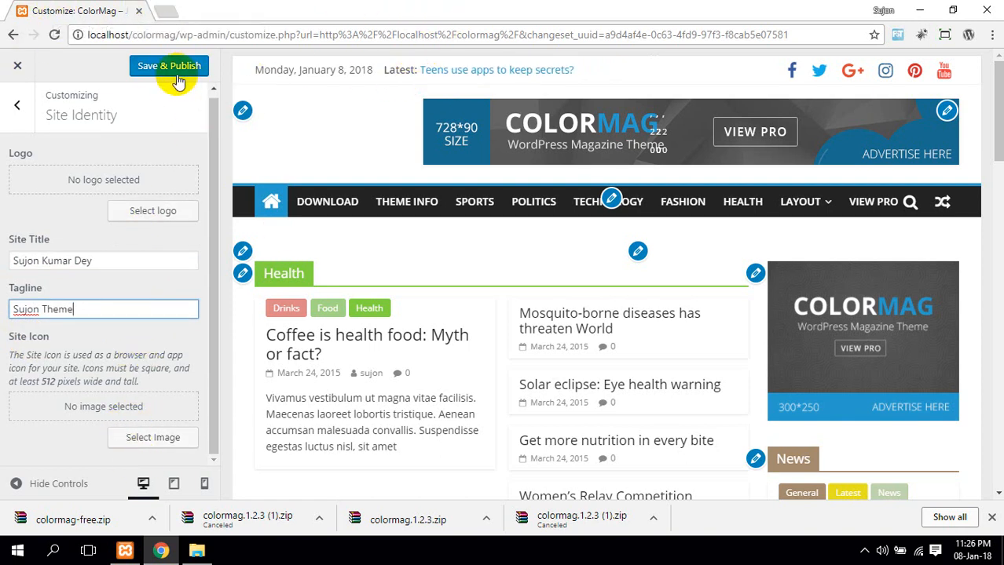
pyautogui.click(153, 440)
# Upload the logo PNG from D:\Web Design & Development\Wordpress
pyautogui.click(515, 302)
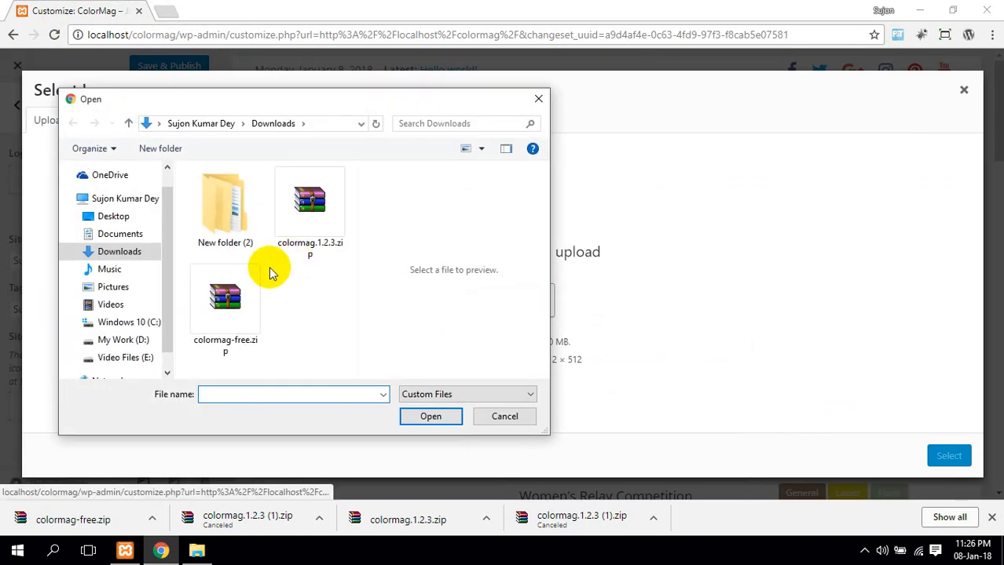
pyautogui.click(139, 339)
pyautogui.scroll(-3, 258, 307)
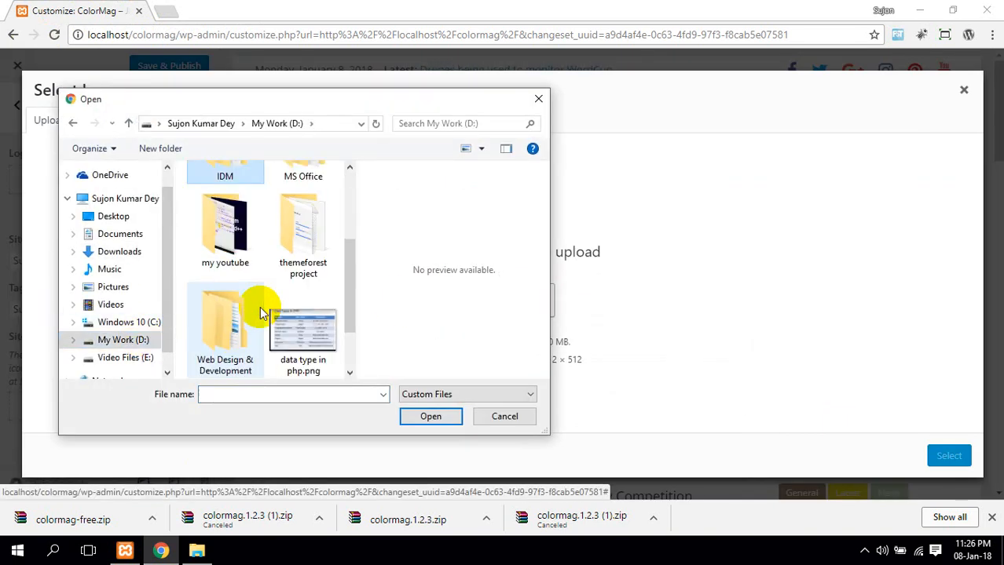
pyautogui.click(248, 335)
pyautogui.doubleClick(248, 336)
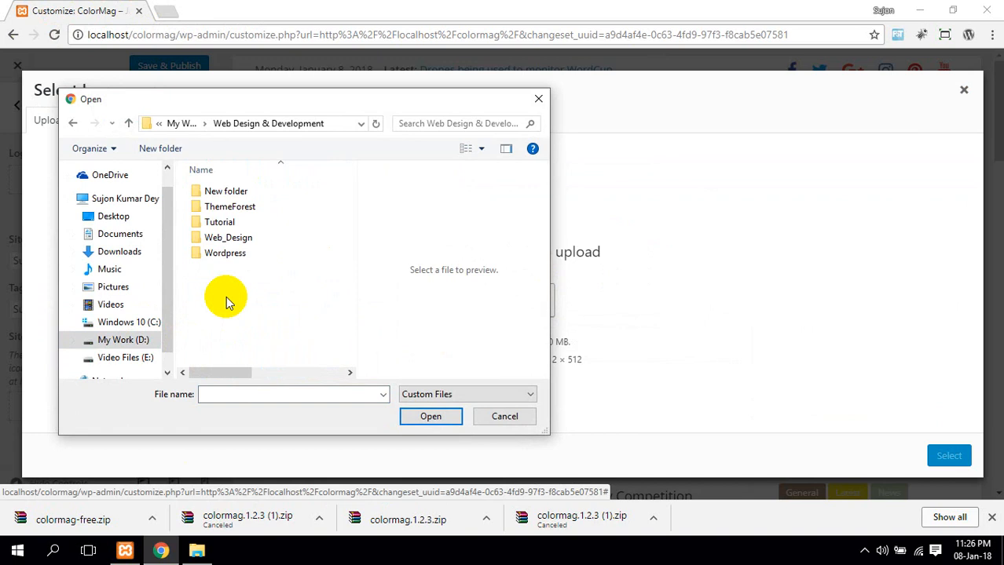
pyautogui.doubleClick(226, 251)
pyautogui.doubleClick(234, 253)
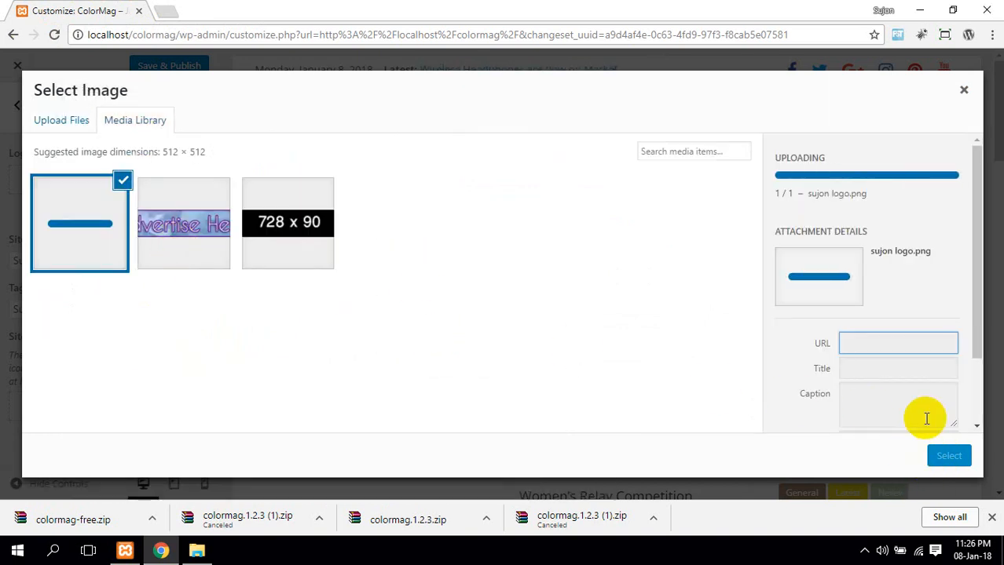
# Set the uploaded logo as site icon, cropping it to the round logo
pyautogui.click(951, 460)
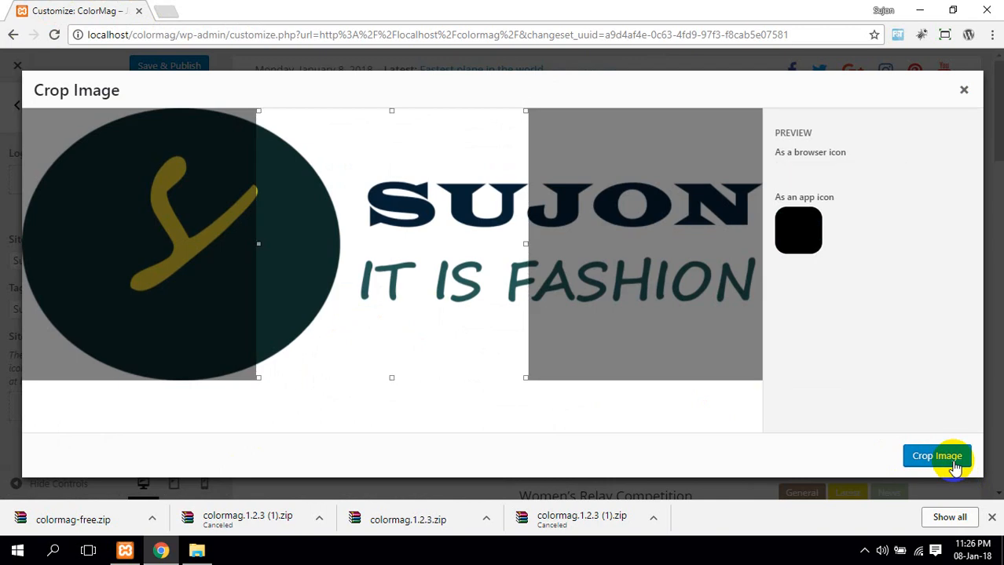
pyautogui.moveTo(404, 256); pyautogui.dragTo(182, 251)
pyautogui.click(938, 462)
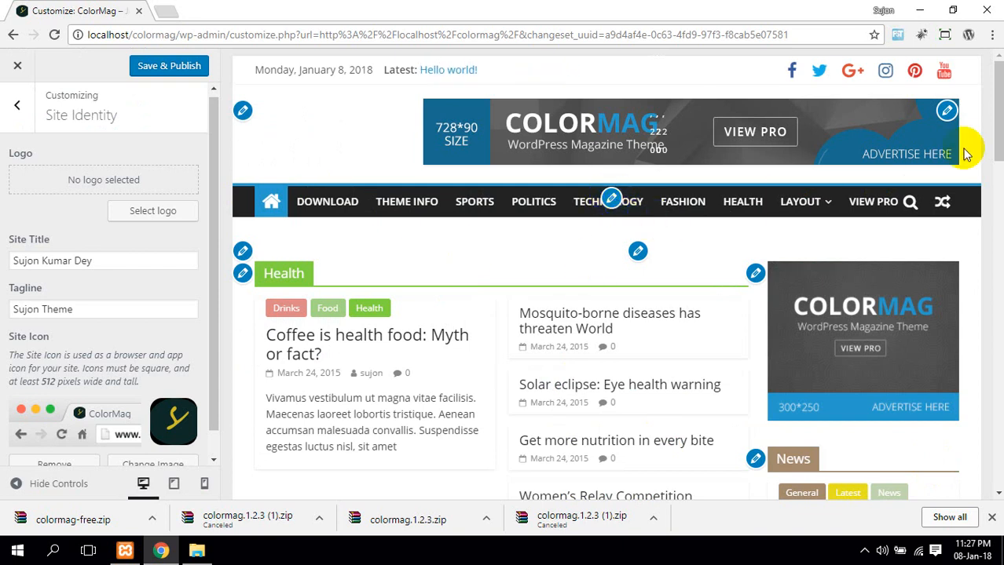
# Remove the TG: 728x90 Advertisement widget from the Header Sidebar
pyautogui.click(950, 112)
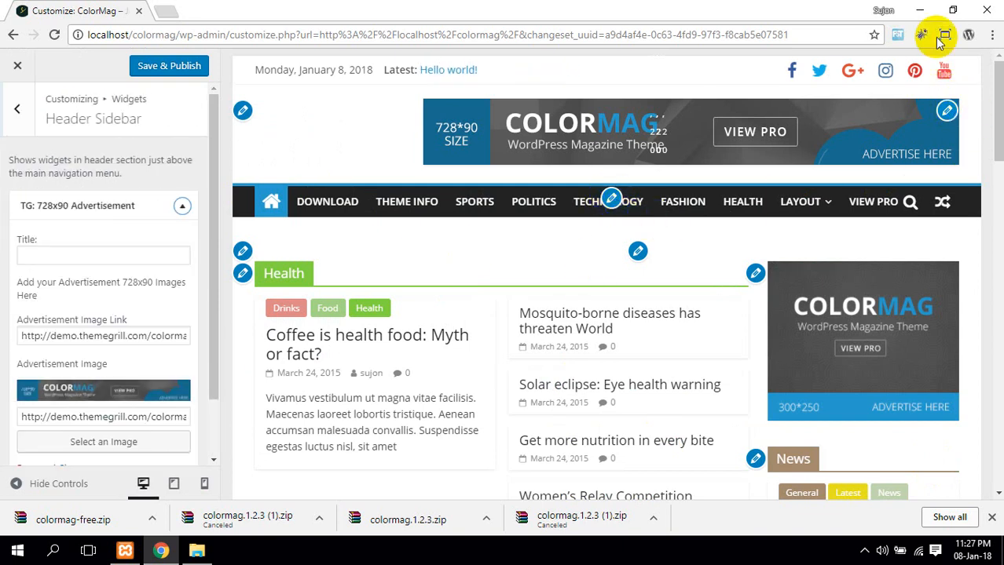
pyautogui.scroll(-1, 109, 396)
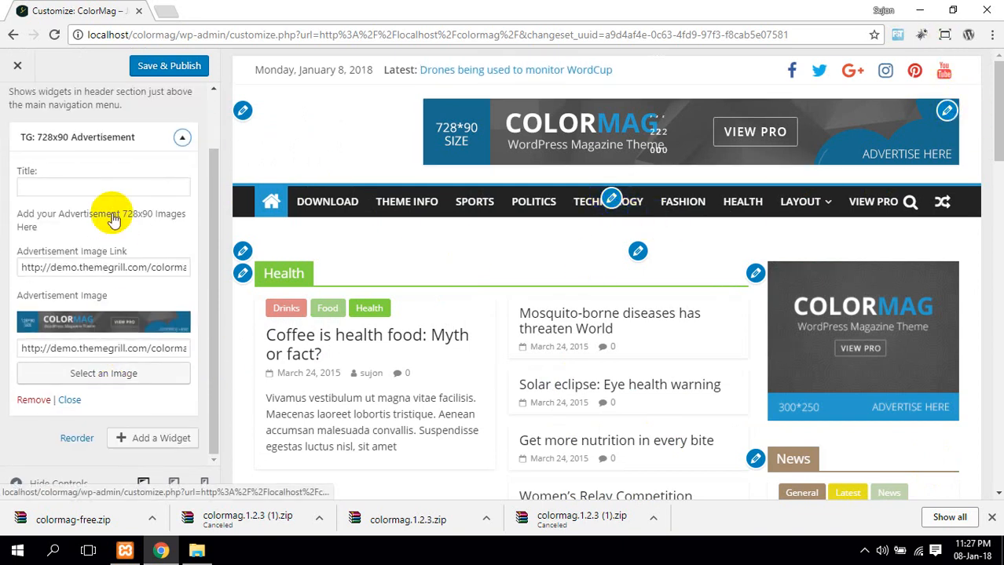
pyautogui.click(76, 444)
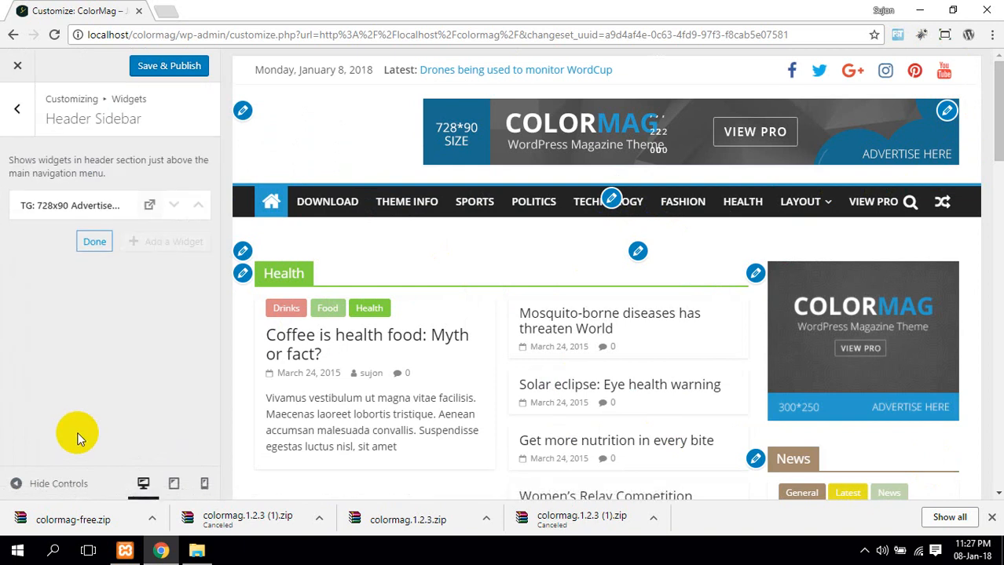
pyautogui.click(24, 118)
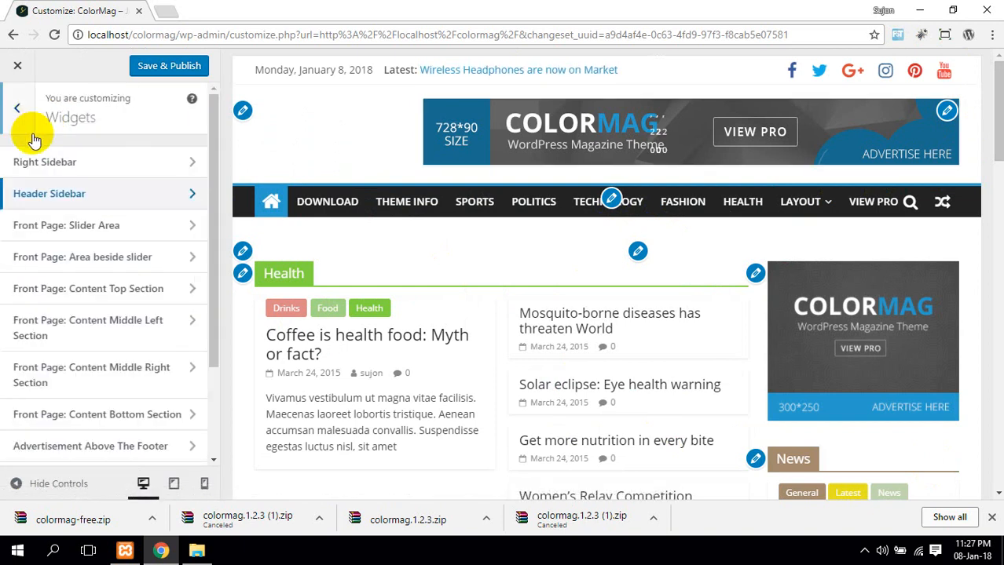
pyautogui.click(946, 111)
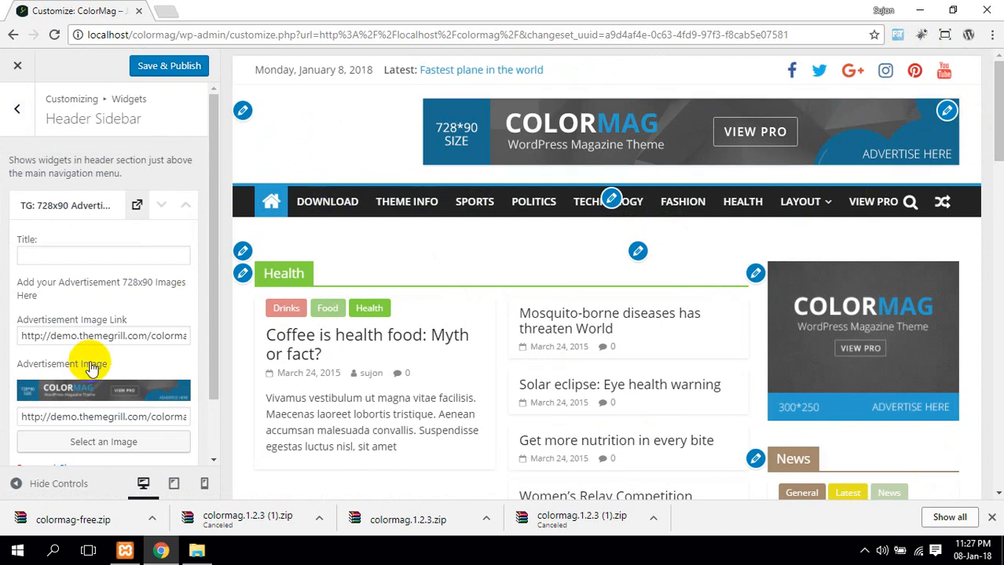
pyautogui.scroll(-1, 91, 384)
pyautogui.click(35, 400)
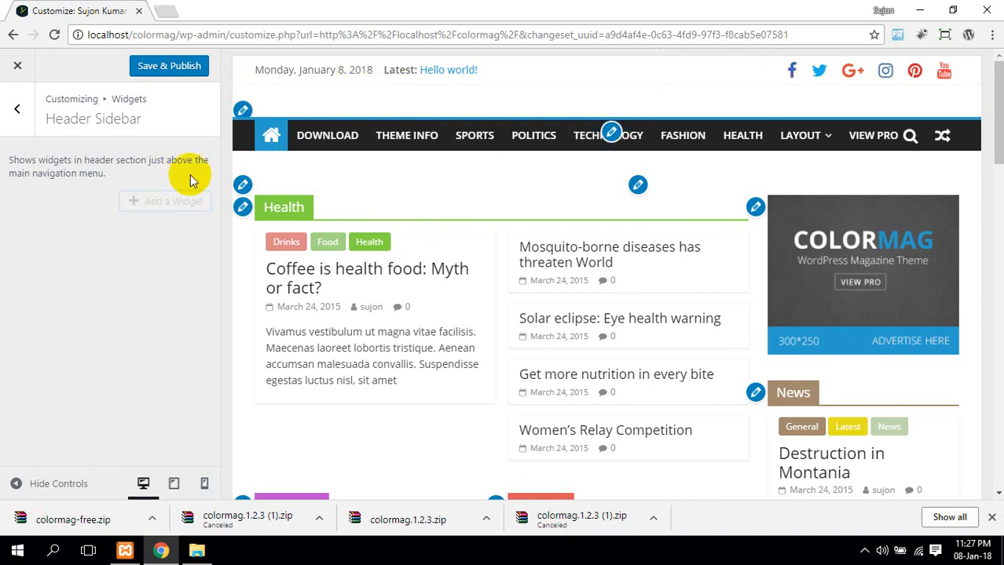
pyautogui.click(240, 111)
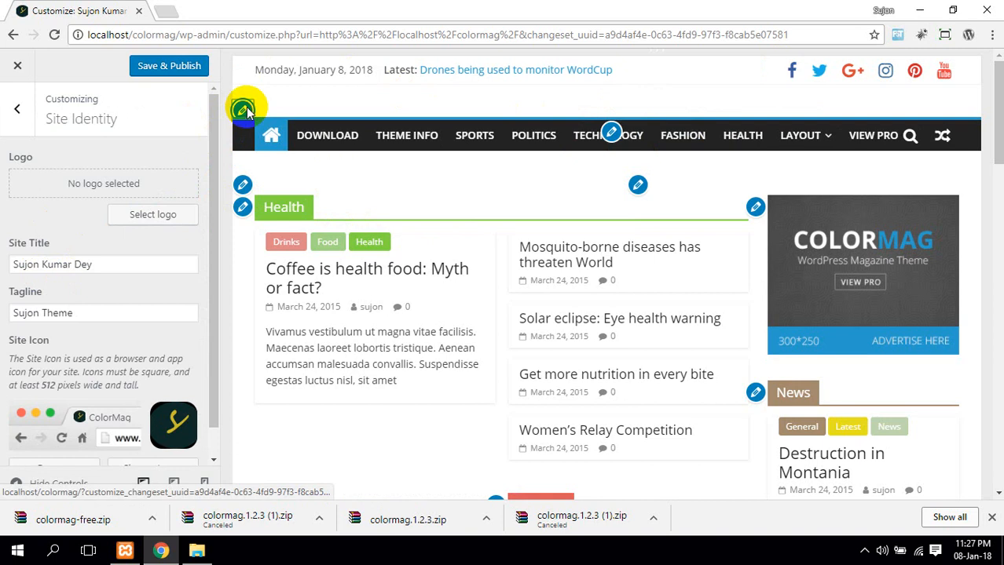
# Delete the old Primary menu from the Menus panel
pyautogui.click(611, 133)
pyautogui.click(88, 261)
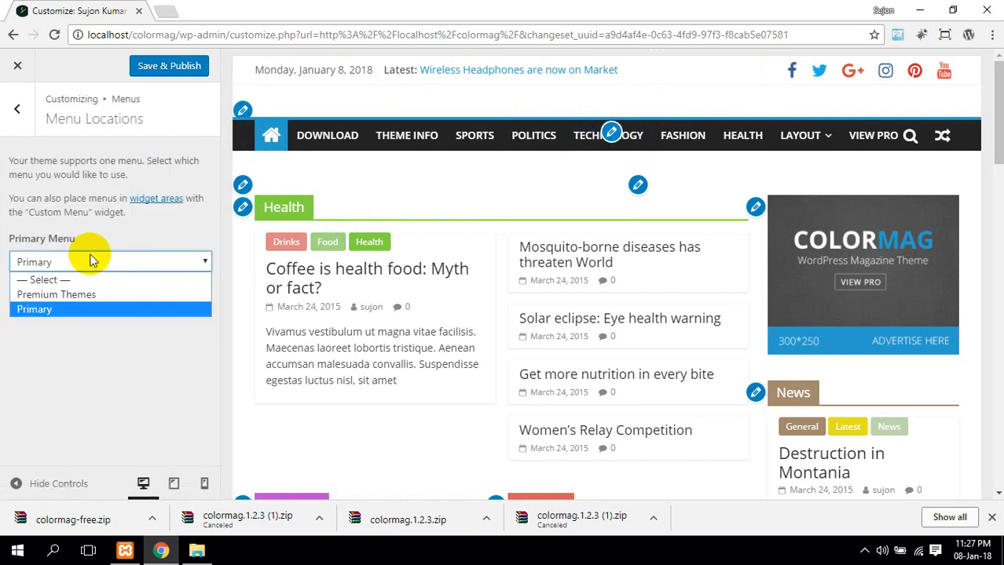
pyautogui.click(93, 260)
pyautogui.click(34, 283)
pyautogui.scroll(-4, 70, 291)
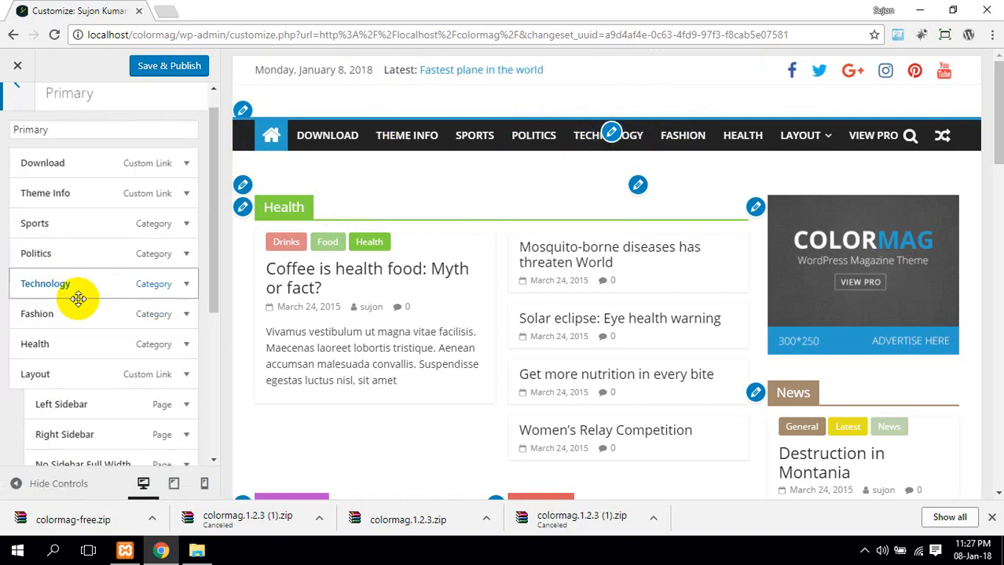
pyautogui.click(36, 333)
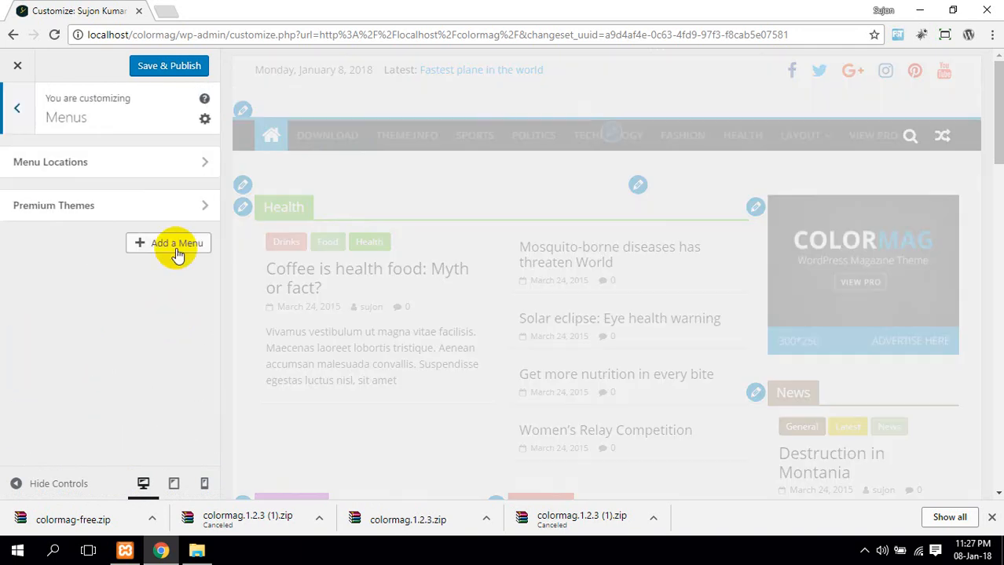
# Create a new menu named Main Menu for the primary location
pyautogui.click(175, 242)
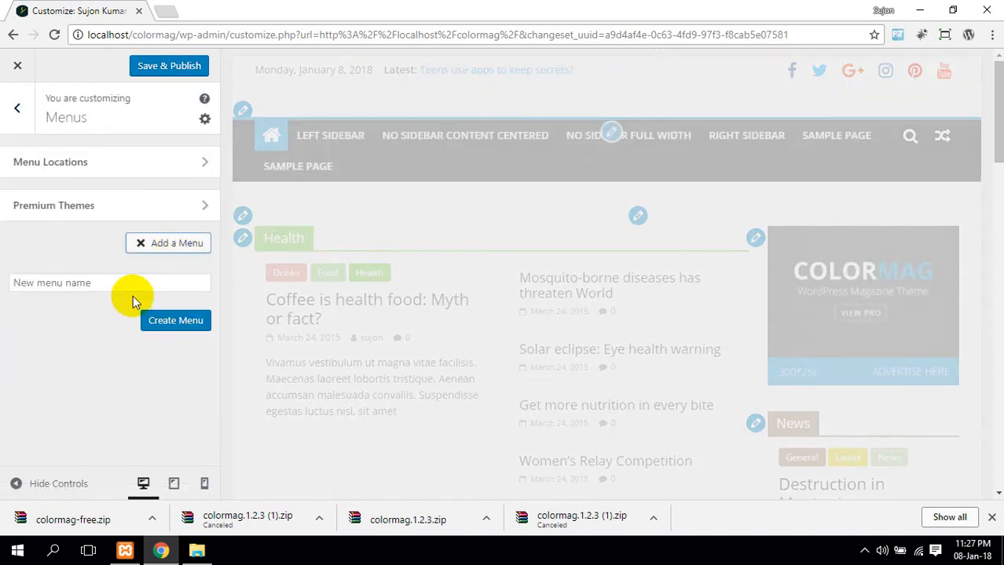
pyautogui.click(165, 281)
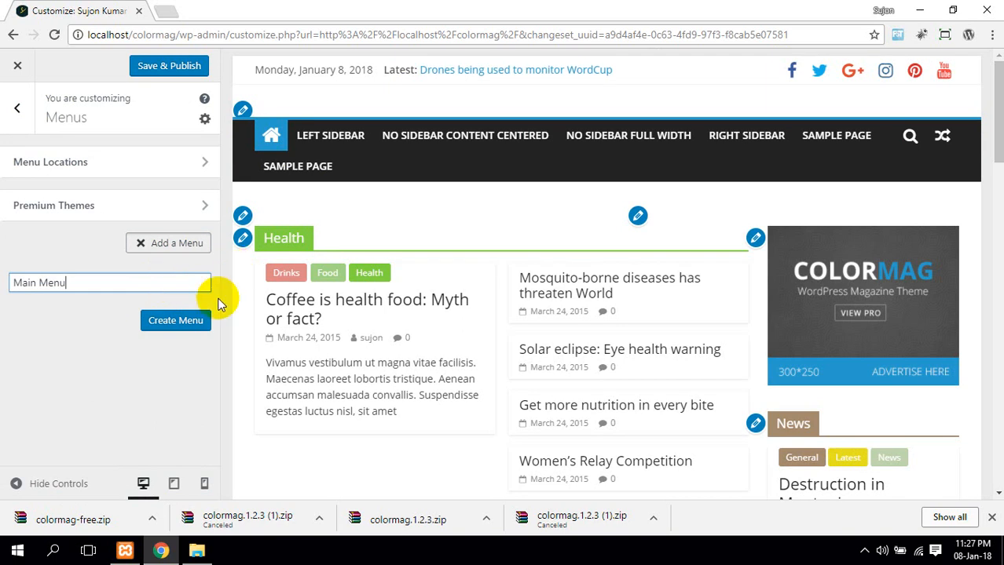
pyautogui.click(196, 322)
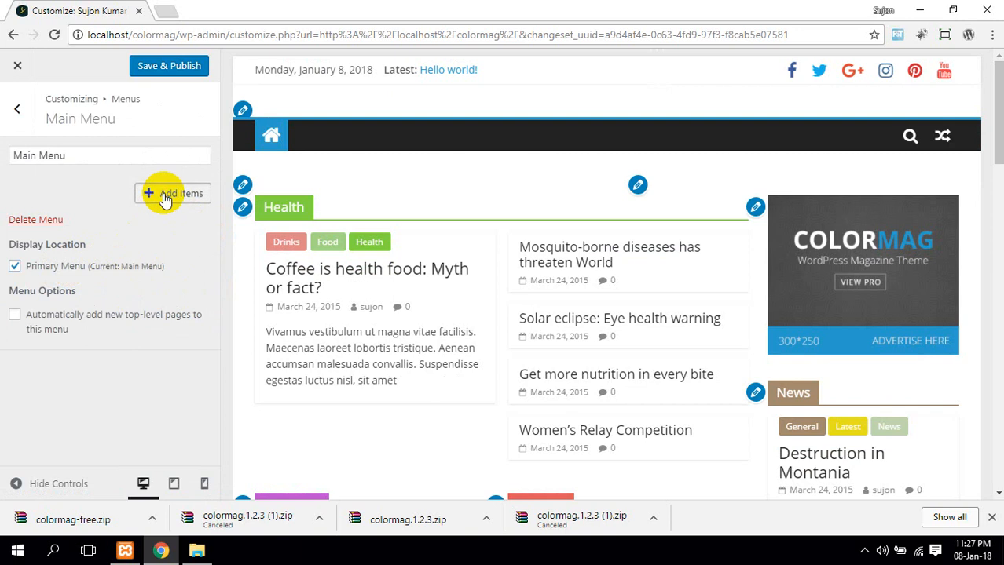
# Add Home, a new Courses page, and another new page to Main Menu
pyautogui.click(167, 194)
pyautogui.click(307, 176)
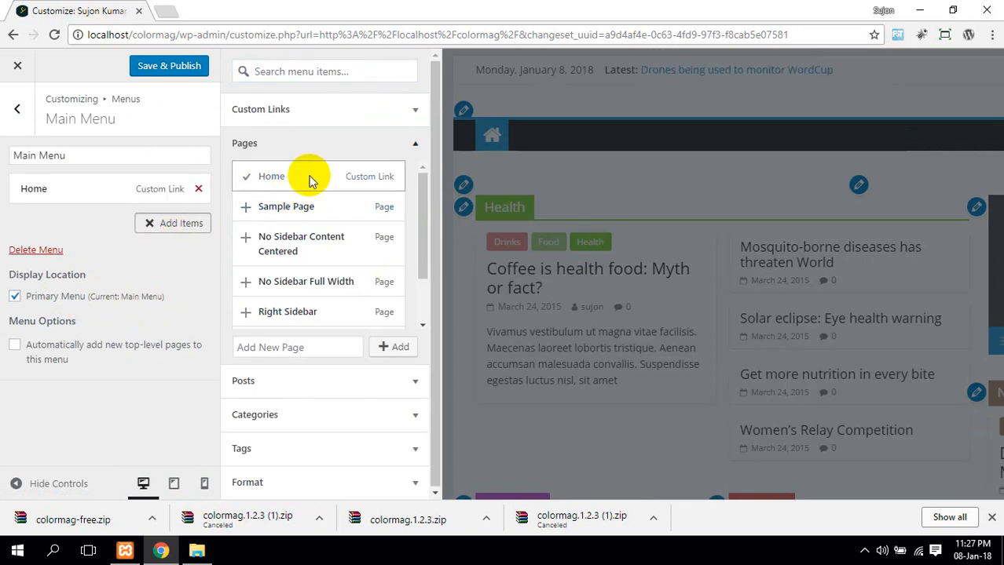
pyautogui.click(297, 347)
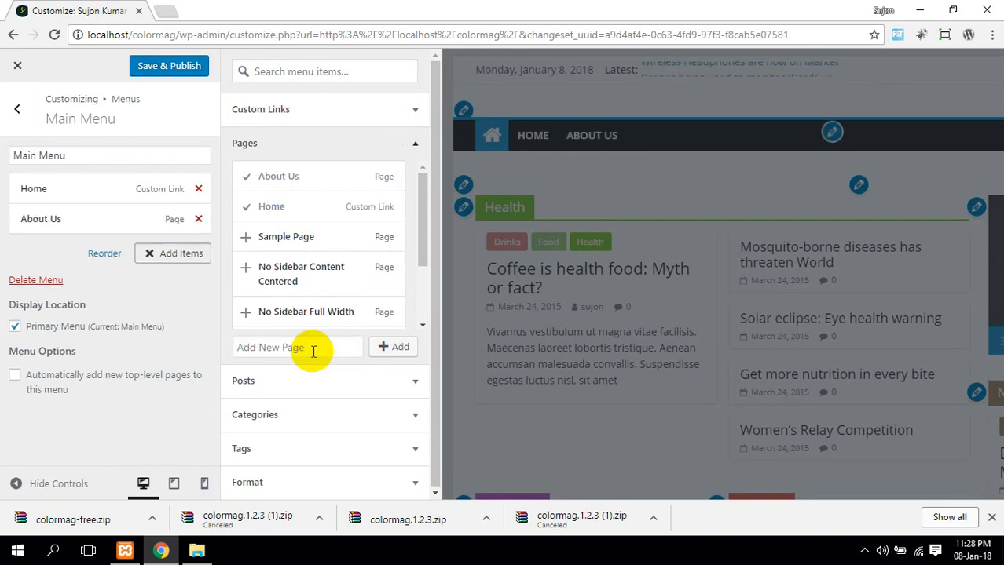
pyautogui.click(313, 351)
pyautogui.write('Cour')
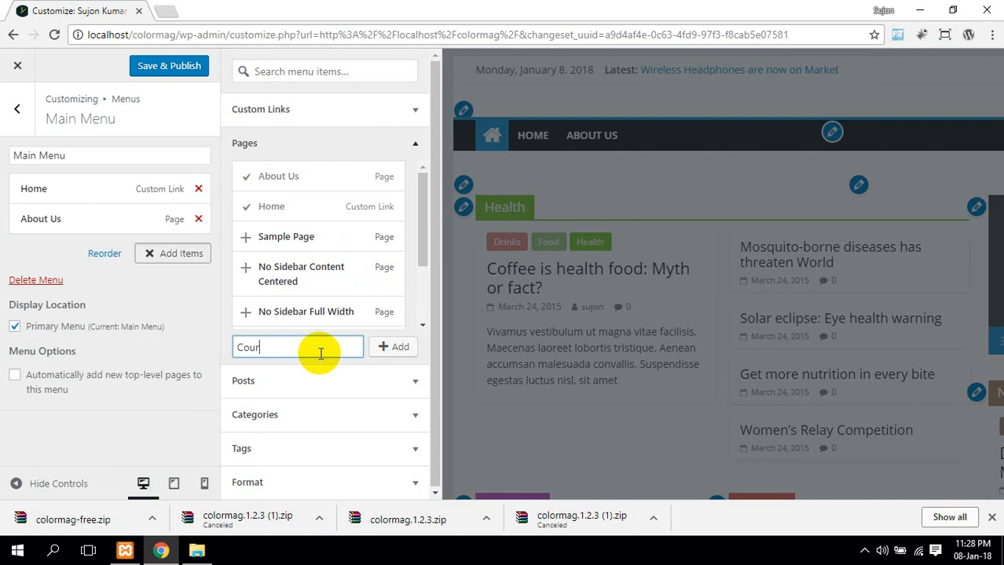
pyautogui.write('se')
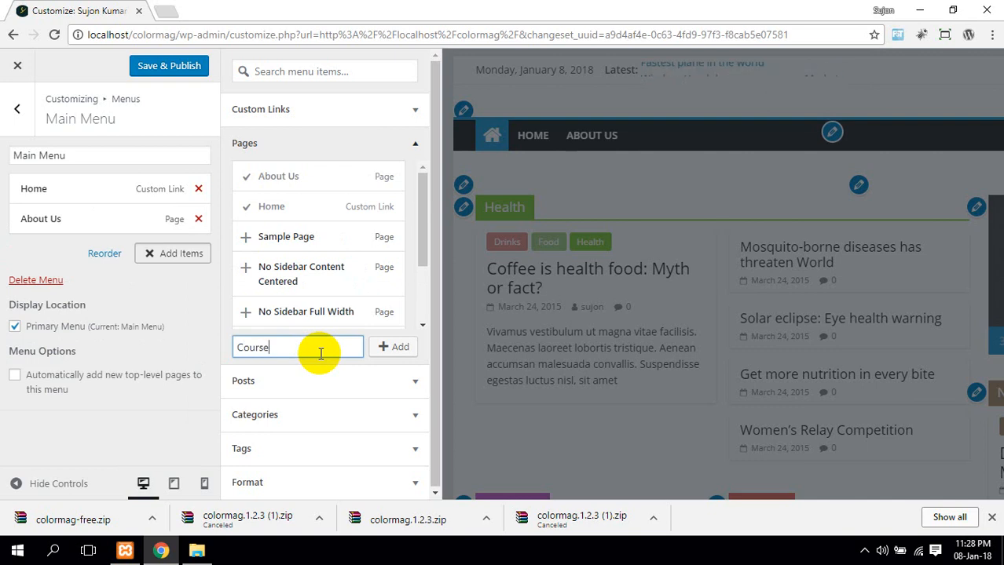
pyautogui.write('s')
pyautogui.click(383, 347)
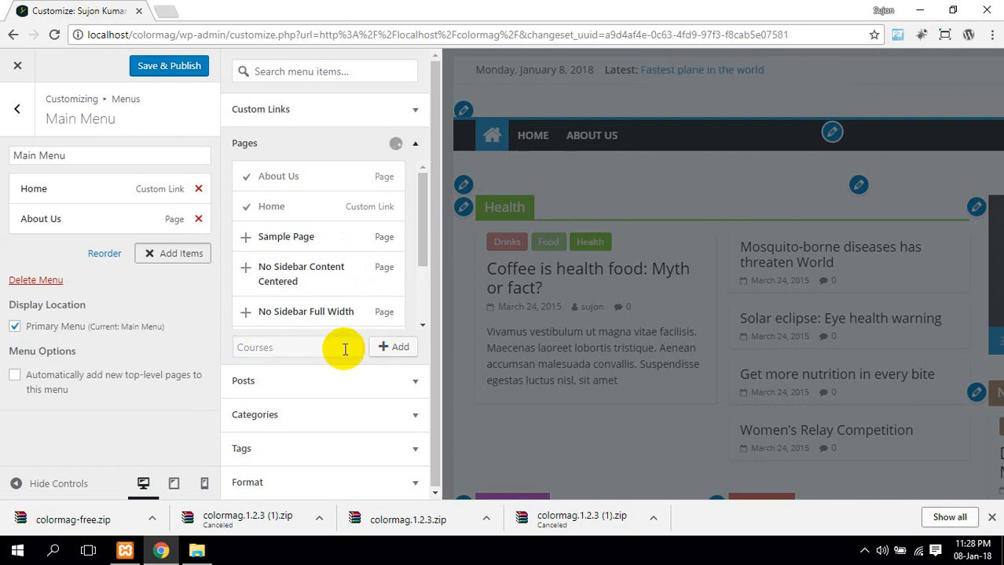
pyautogui.click(301, 348)
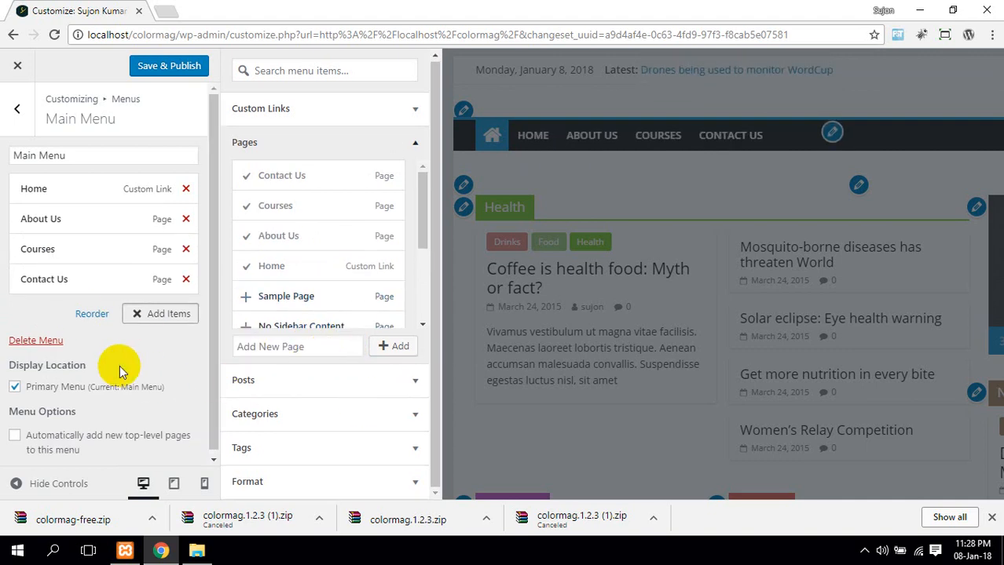
# Publish the menu changes and review the list of menus
pyautogui.click(174, 65)
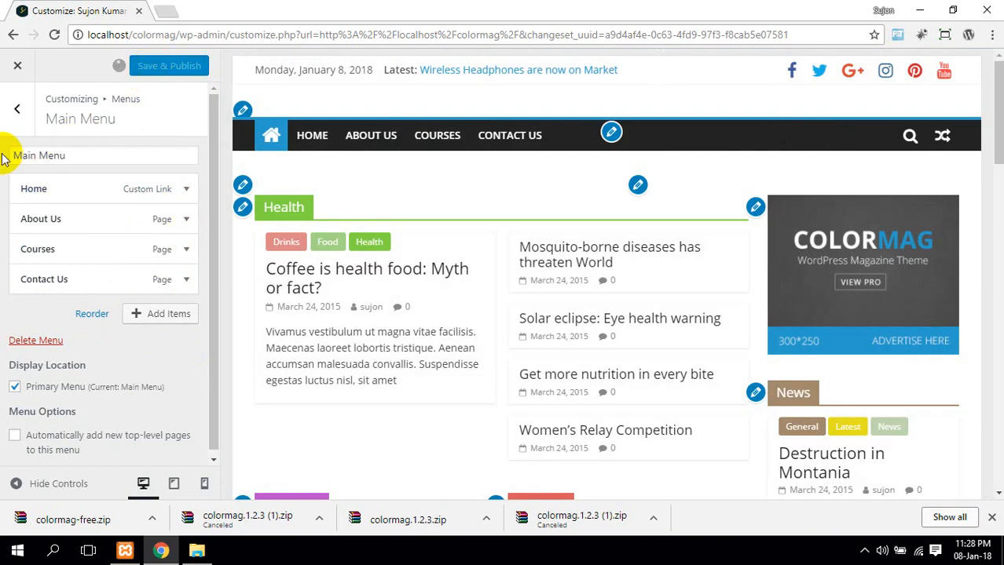
pyautogui.click(19, 112)
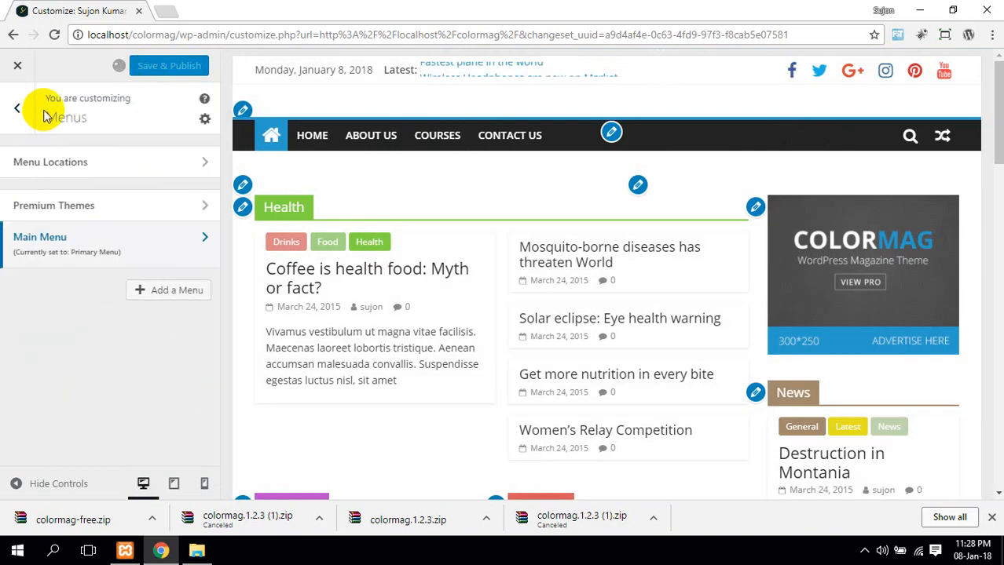
pyautogui.scroll(-2, 370, 251)
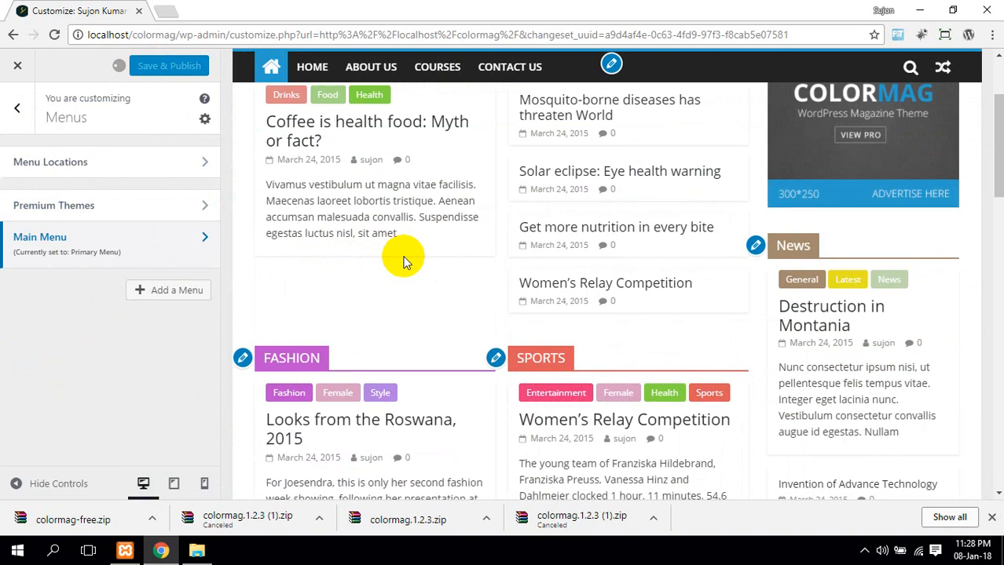
pyautogui.scroll(2, 399, 258)
pyautogui.scroll(-4, 429, 250)
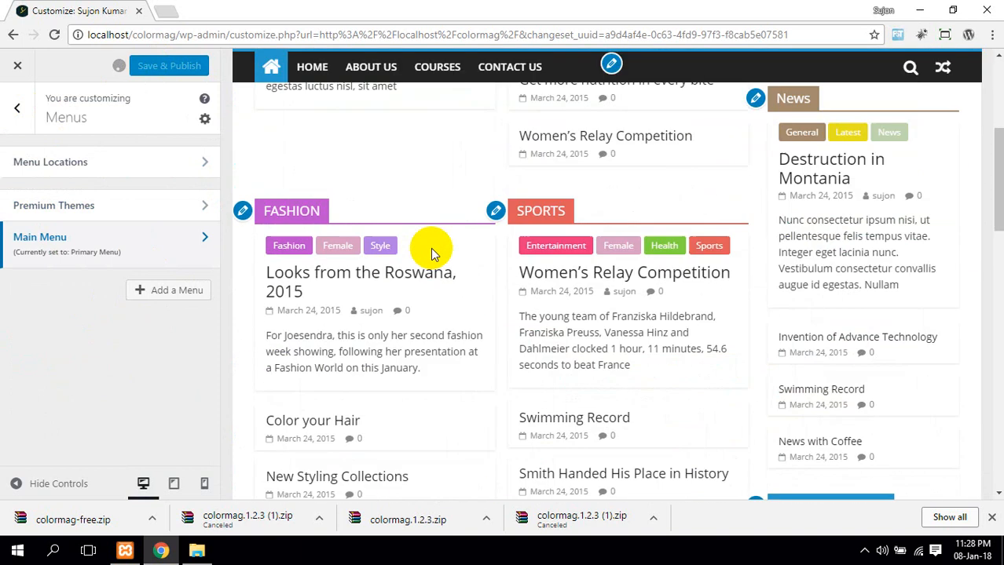
pyautogui.scroll(4, 459, 258)
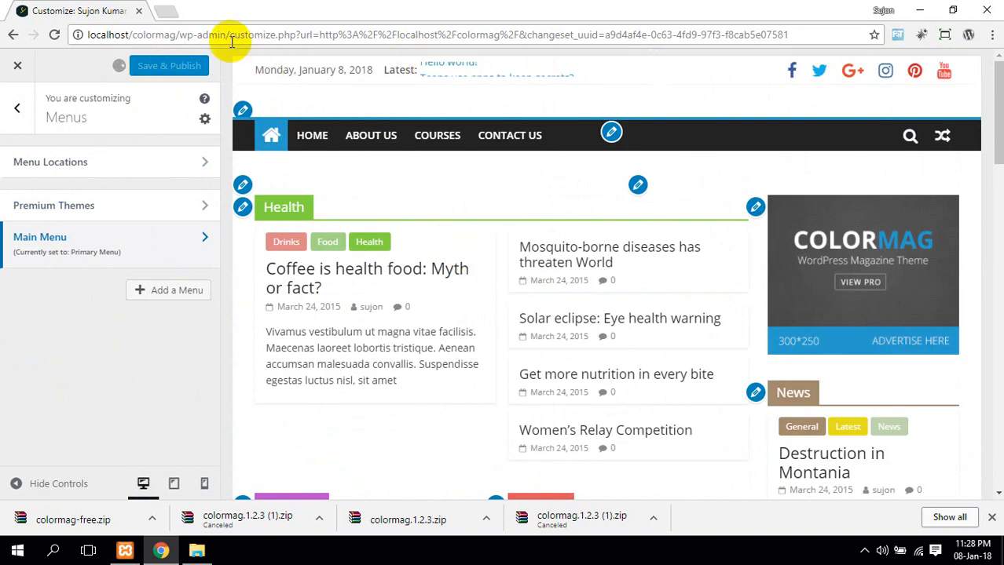
# Load localhost/colormag/wp-admin in a new Chrome tab
pyautogui.hotkey('ctrl', 't')
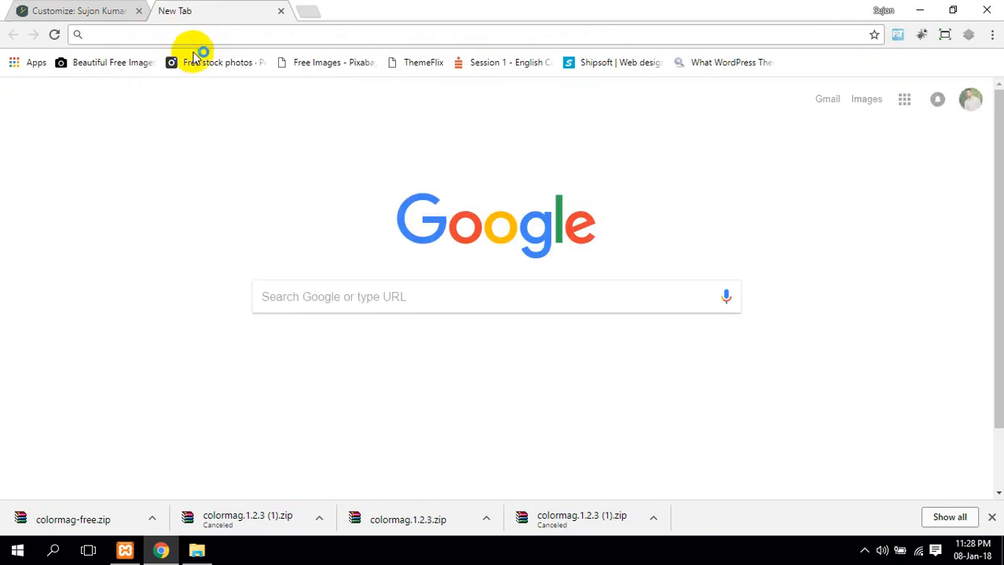
pyautogui.write('l')
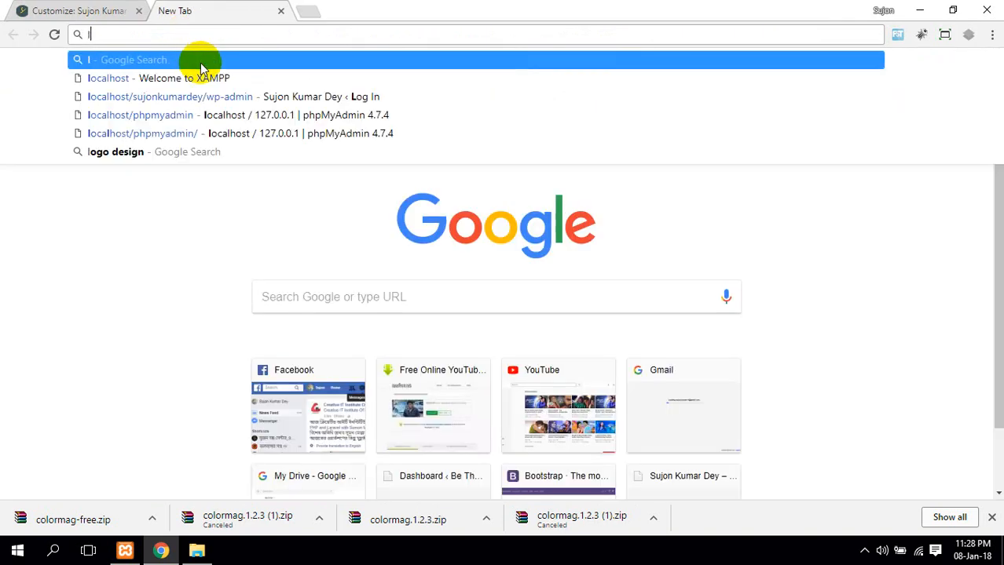
pyautogui.write('o')
pyautogui.press('Down')
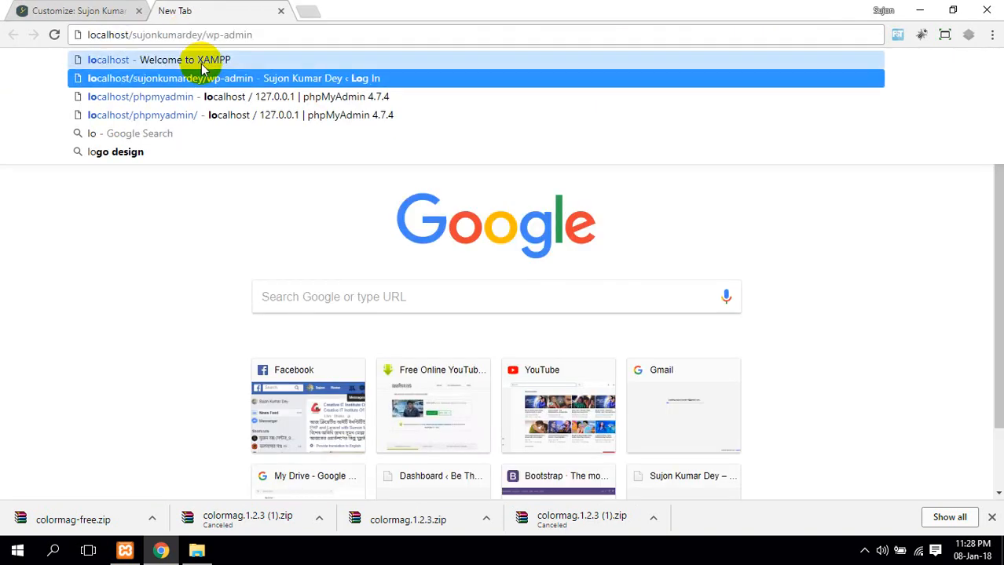
pyautogui.press('Up')
pyautogui.write('/c')
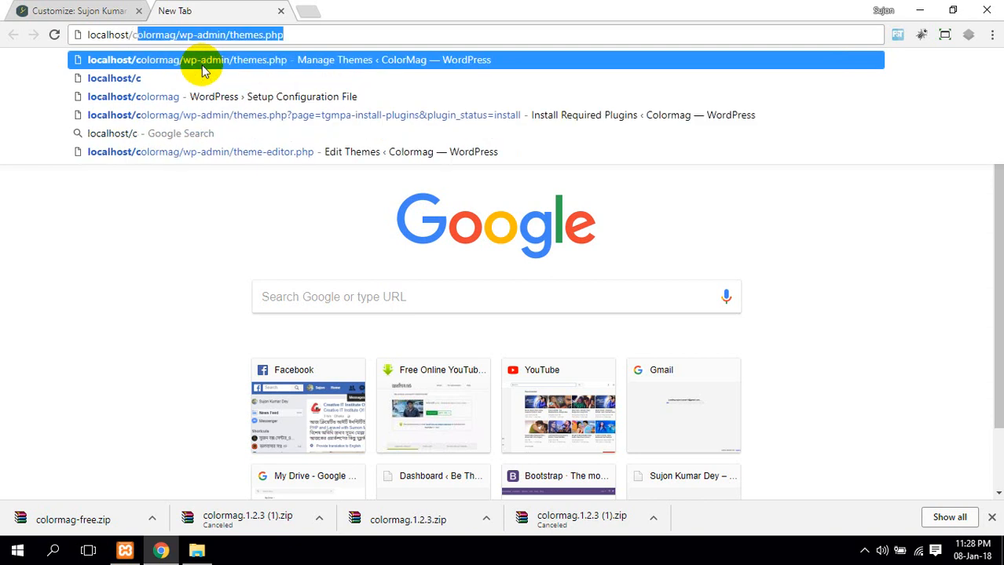
pyautogui.write('o')
pyautogui.press('Right')
pyautogui.press('BackSpace')
pyautogui.press('BackSpace')
pyautogui.press('BackSpace')
pyautogui.press('BackSpace')
pyautogui.press('BackSpace')
pyautogui.press('BackSpace')
pyautogui.press('BackSpace')
pyautogui.press('BackSpace')
pyautogui.press('BackSpace')
pyautogui.press('BackSpace')
pyautogui.press('BackSpace')
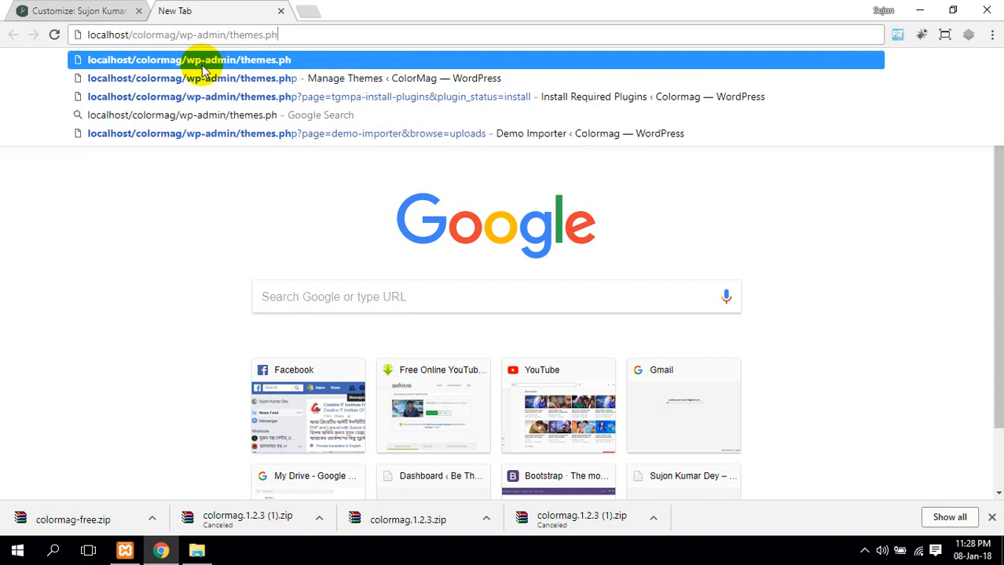
pyautogui.click(202, 67)
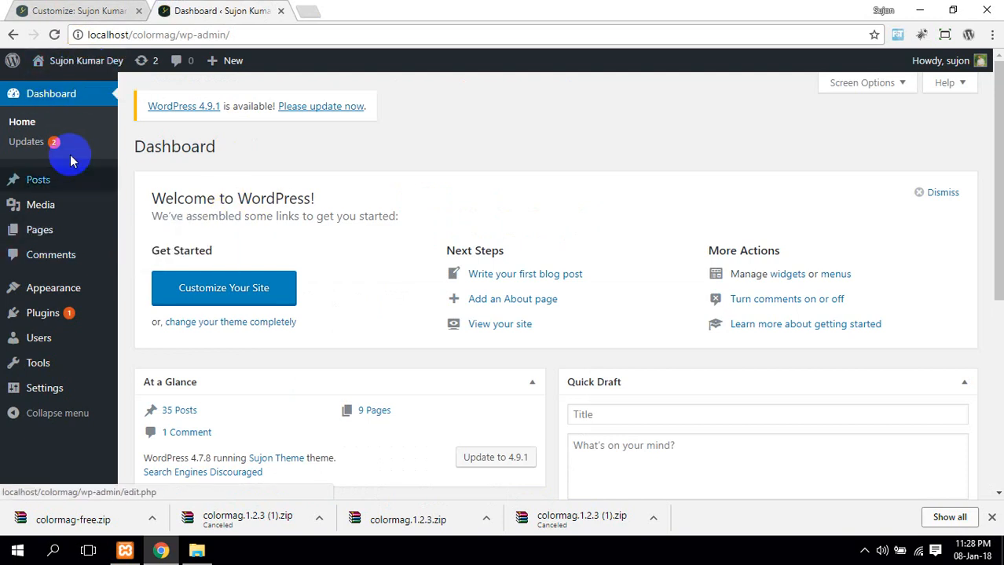
# Close the Customizer tab and browse the live homepage in a new tab
pyautogui.click(67, 11)
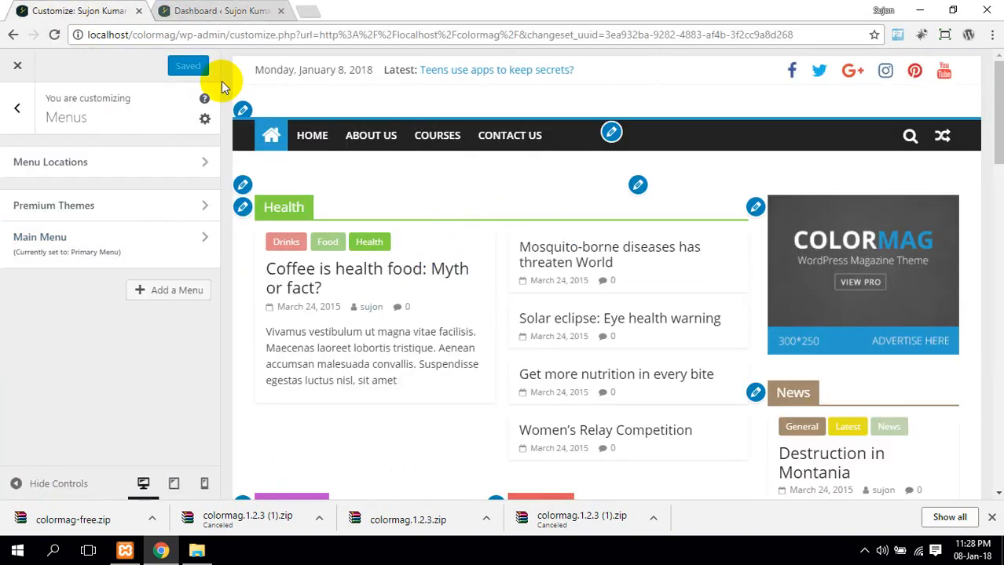
pyautogui.click(222, 11)
pyautogui.moveTo(63, 63)
pyautogui.middleClick(82, 84)
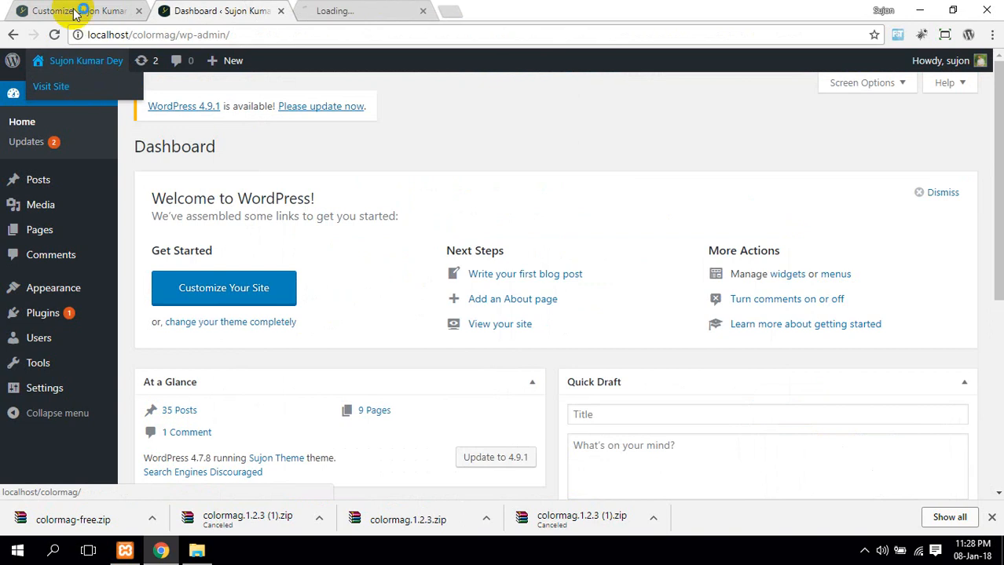
pyautogui.middleClick(85, 6)
pyautogui.click(261, 6)
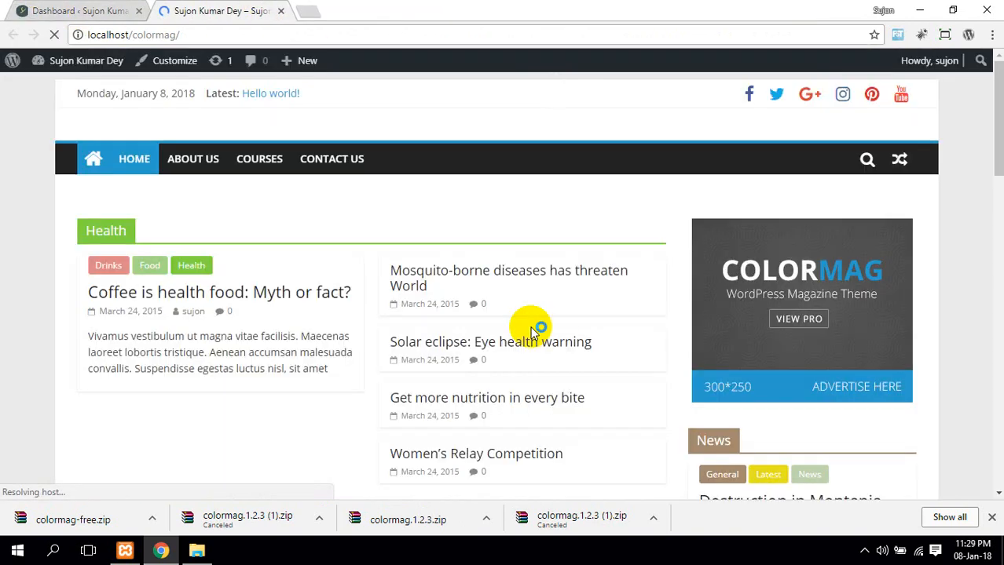
pyautogui.scroll(-6, 302, 279)
pyautogui.scroll(8, 311, 279)
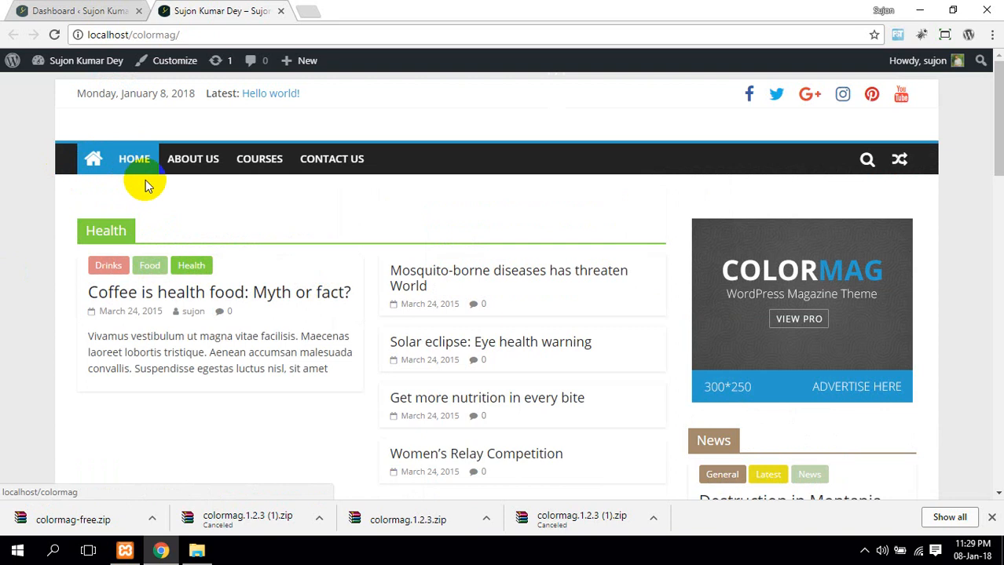
pyautogui.scroll(-12, 145, 185)
pyautogui.scroll(-2, 195, 211)
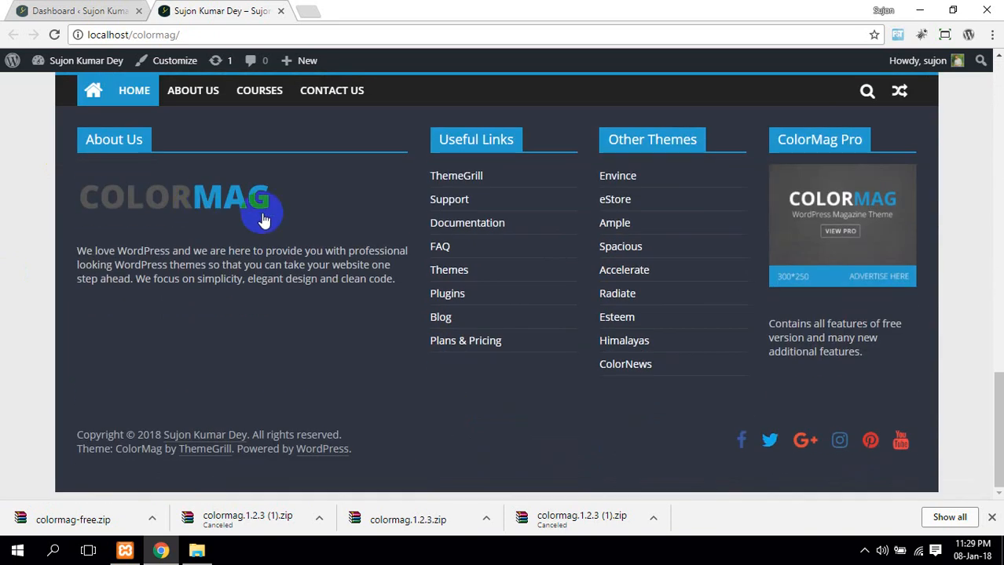
pyautogui.scroll(14, 372, 217)
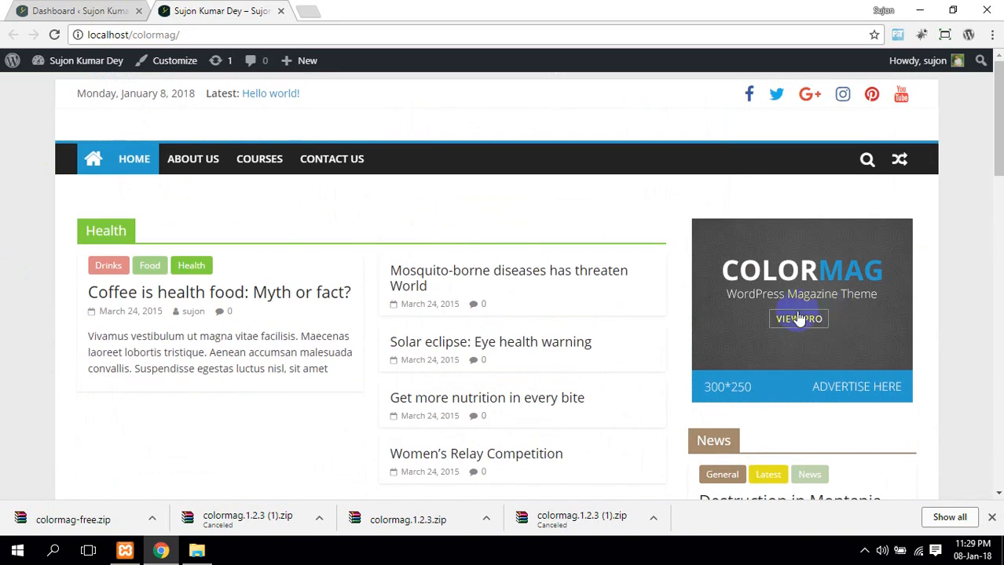
# Open Appearance > Demo Importer in a new tab from the dashboard
pyautogui.click(79, 11)
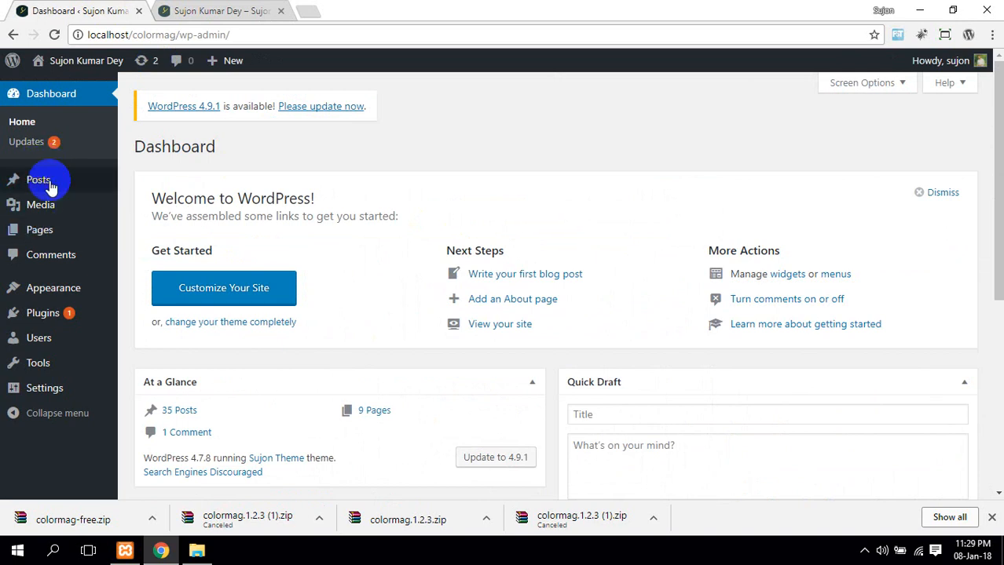
pyautogui.middleClick(141, 288)
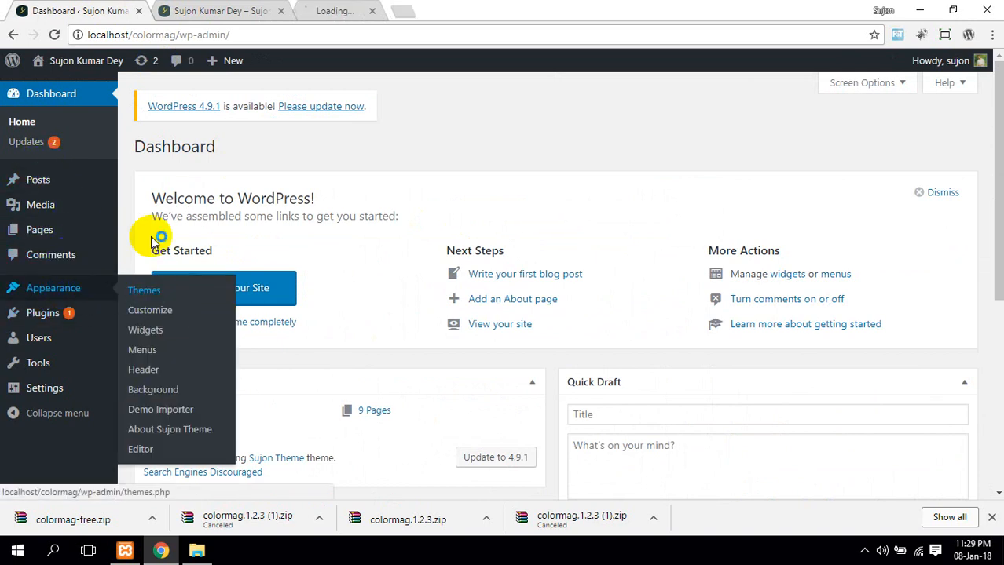
pyautogui.click(343, 7)
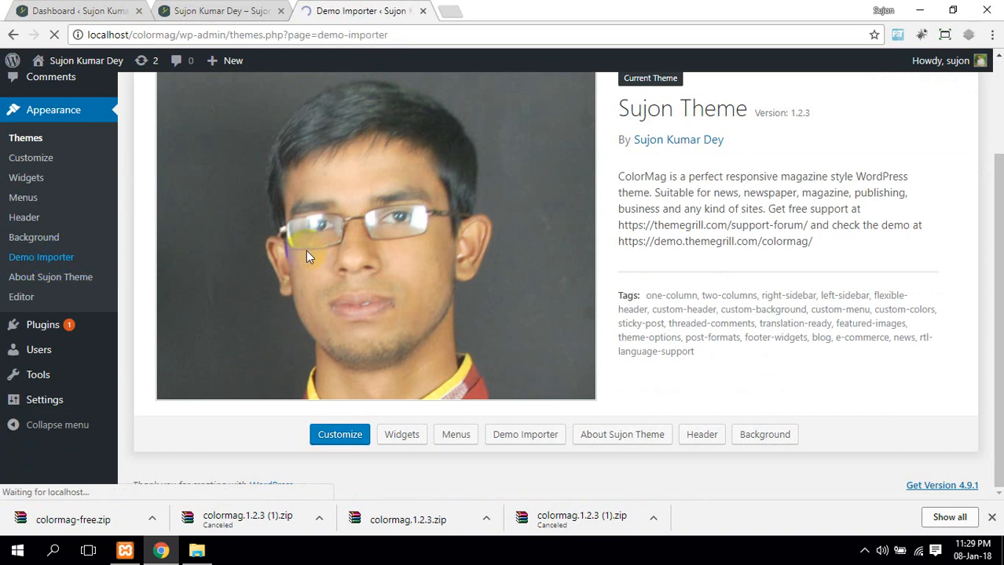
# Open the installed ColorMag demo's details and its Live Preview
pyautogui.scroll(-2, 369, 314)
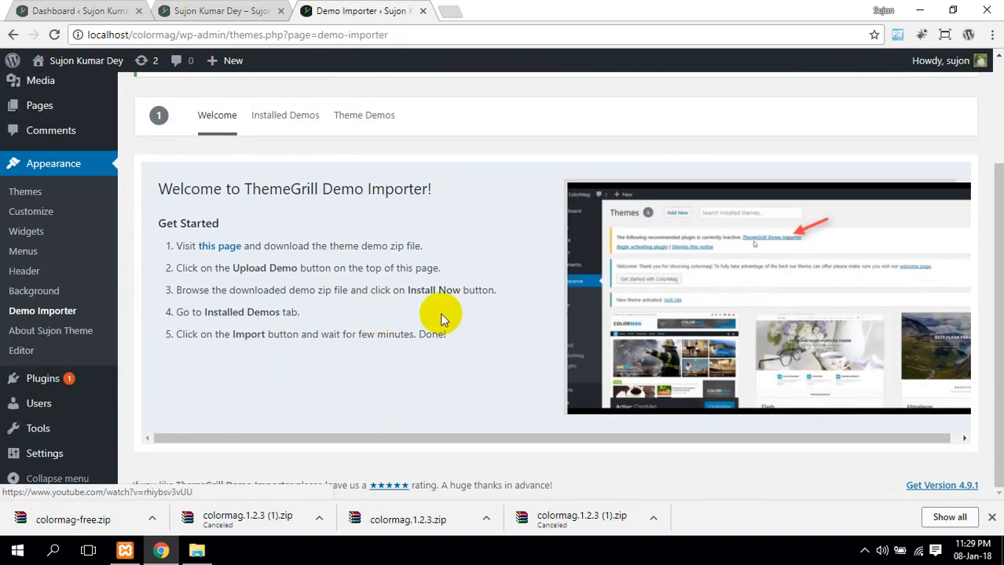
pyautogui.scroll(3, 439, 312)
pyautogui.click(307, 271)
pyautogui.click(350, 290)
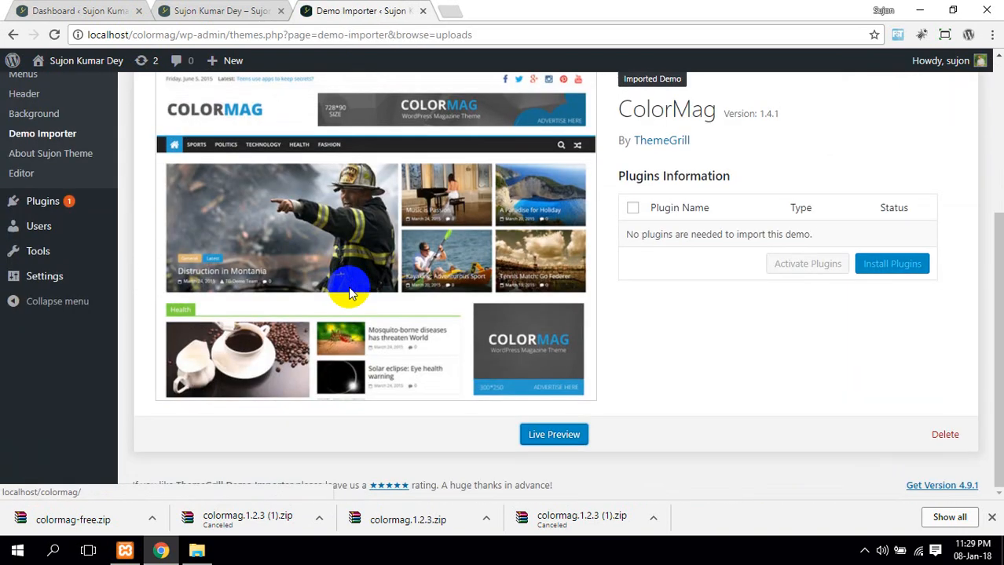
pyautogui.click(561, 442)
# Close the demo preview and Demo Importer tabs, returning to the site tab
pyautogui.scroll(-3, 231, 336)
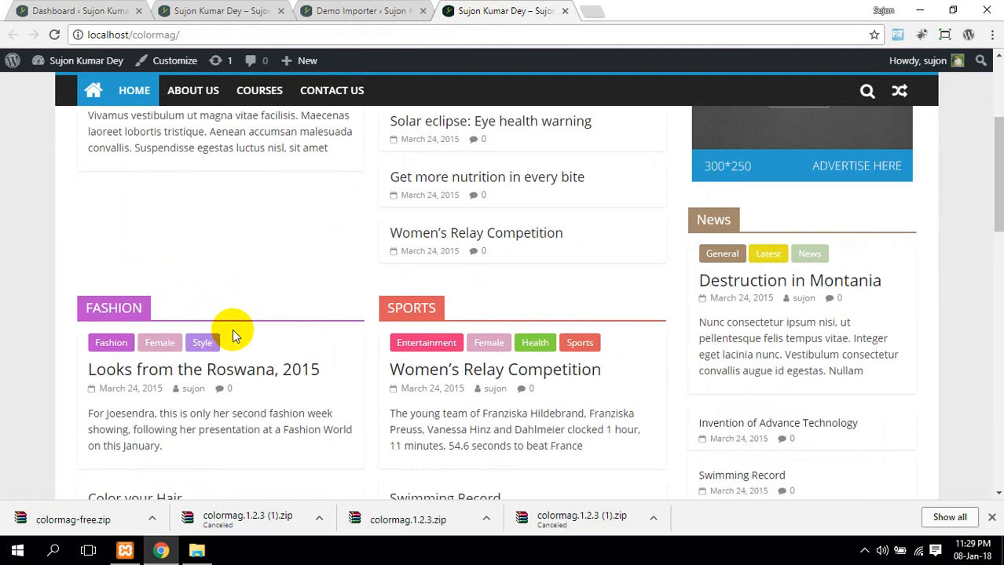
pyautogui.middleClick(493, 7)
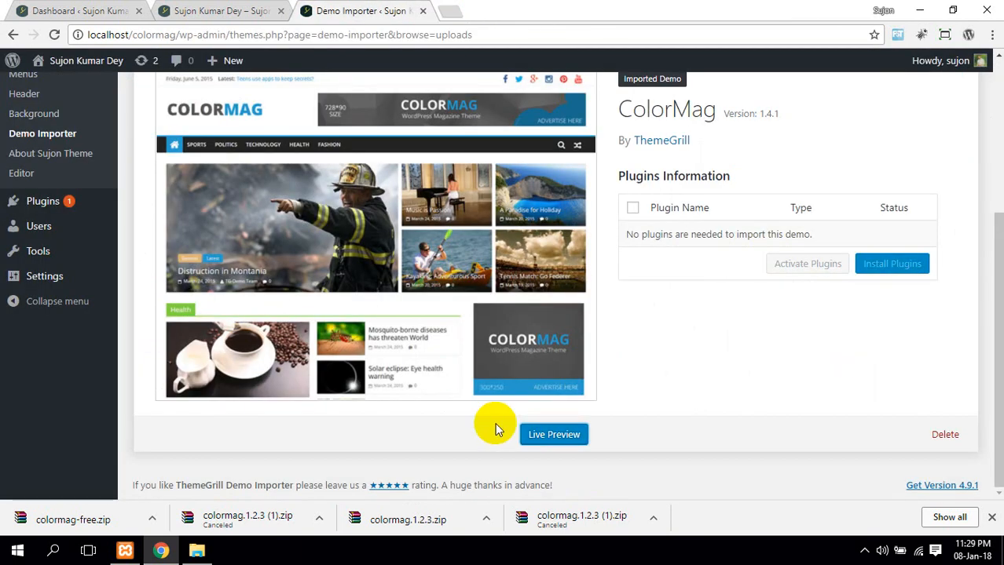
pyautogui.scroll(4, 540, 236)
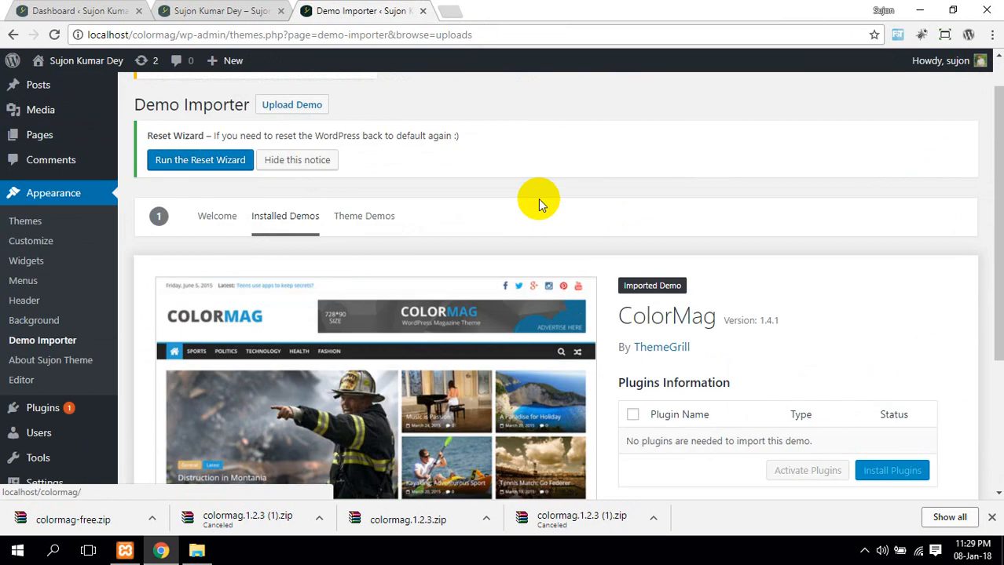
pyautogui.click(255, 9)
pyautogui.middleClick(335, 6)
pyautogui.scroll(-6, 268, 365)
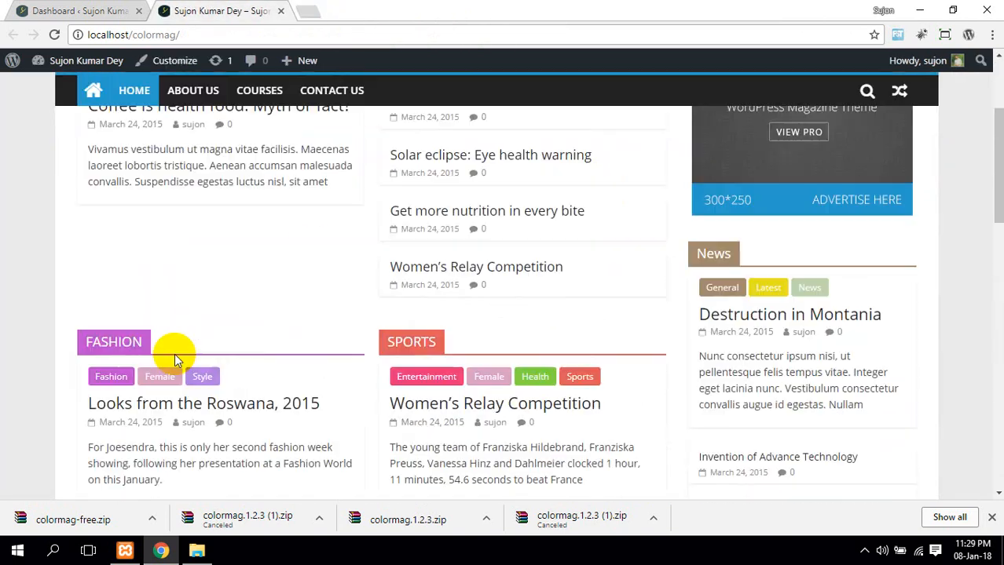
pyautogui.scroll(6, 174, 344)
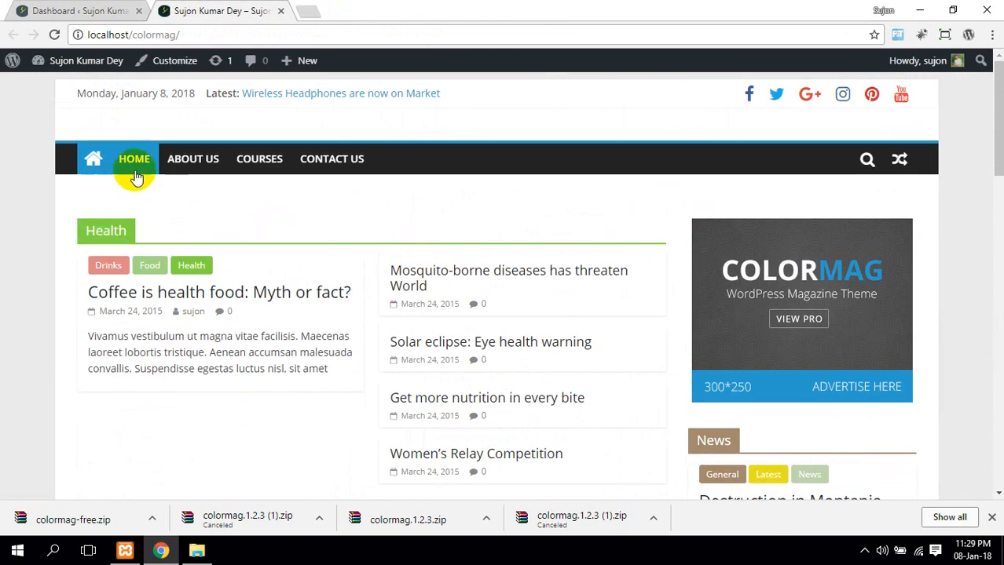
pyautogui.click(176, 63)
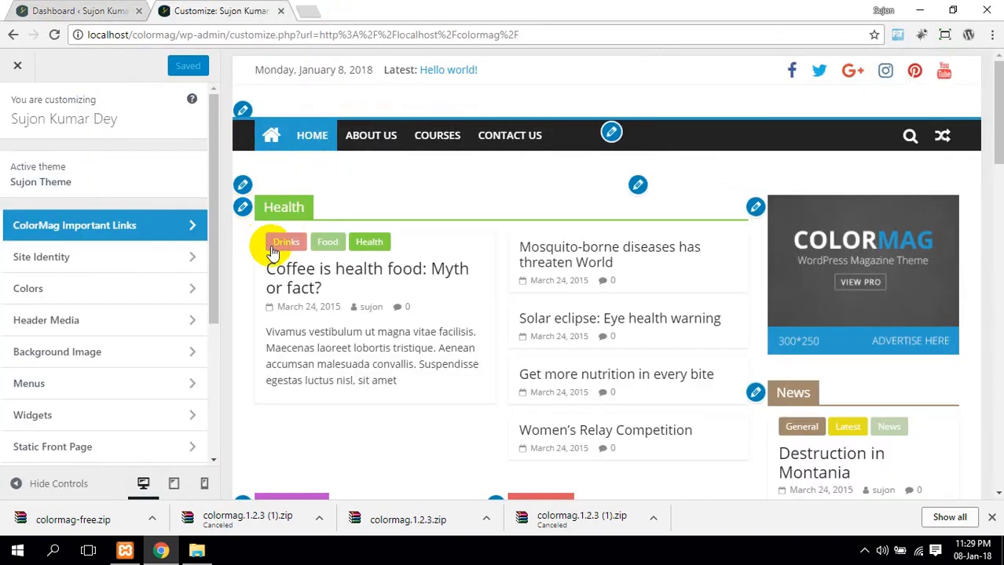
# Scroll the preview to the footer's About Us, Useful Links, Other Themes and ColorMag Pro widgets
pyautogui.scroll(-5, 523, 190)
pyautogui.scroll(3, 532, 247)
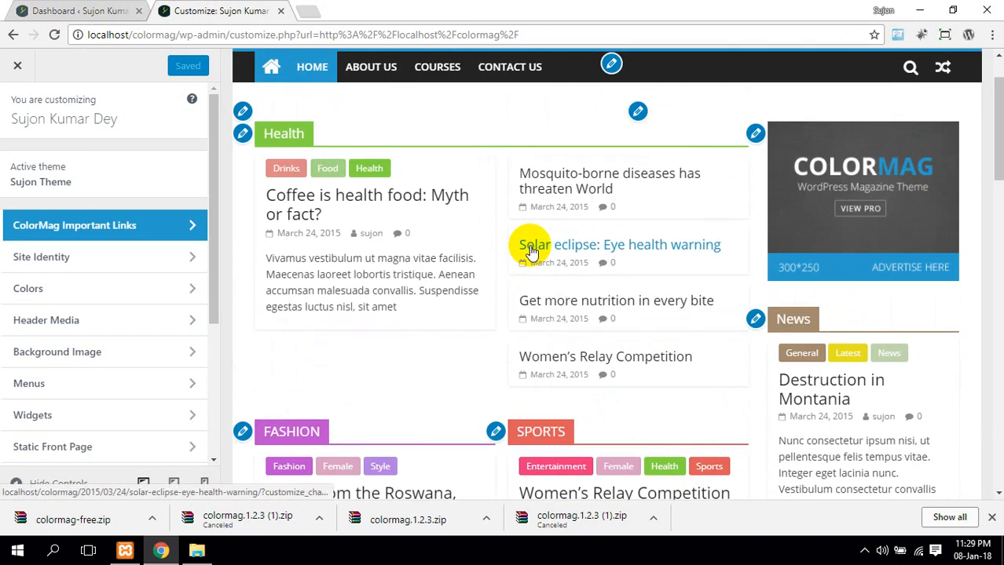
pyautogui.scroll(-12, 532, 252)
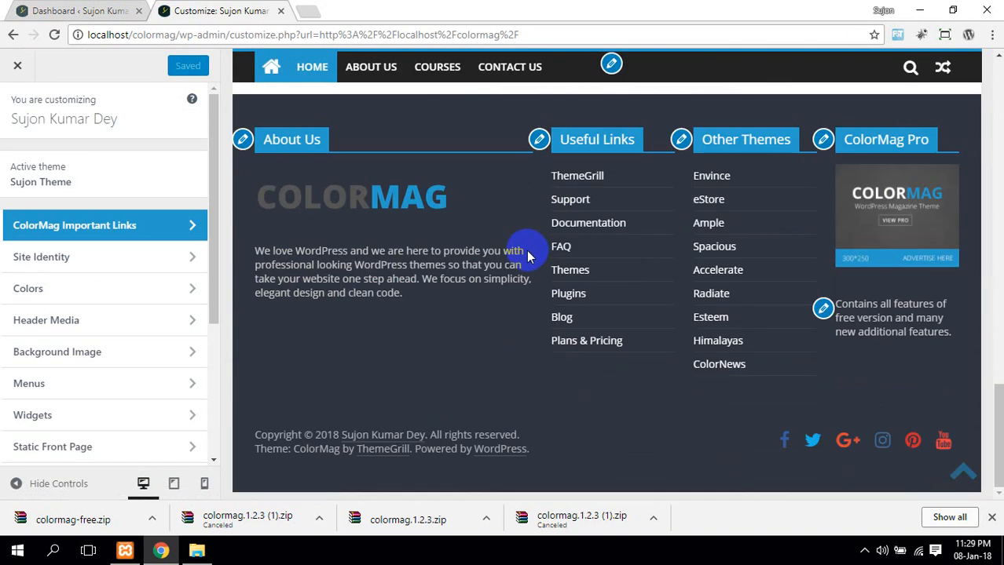
pyautogui.scroll(2, 528, 264)
pyautogui.scroll(-2, 597, 235)
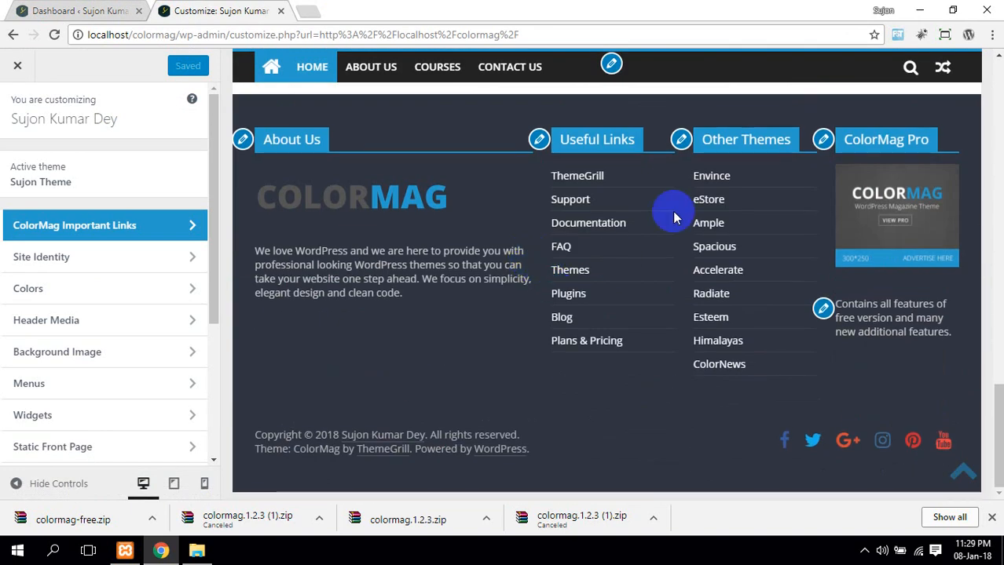
# Retitle the footer's Useful Links widget to 'My Links'
pyautogui.click(540, 149)
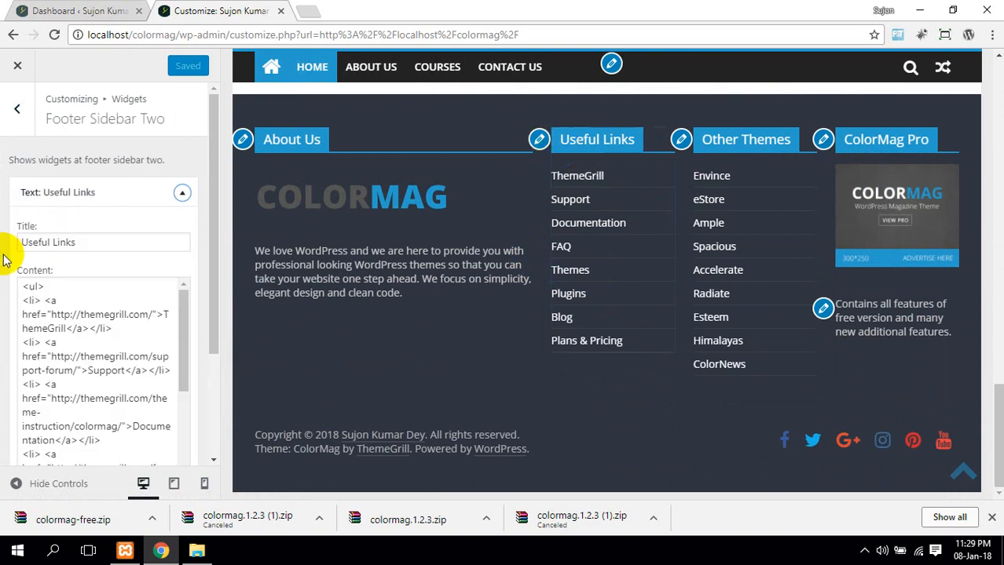
pyautogui.moveTo(101, 244); pyautogui.dragTo(2, 247)
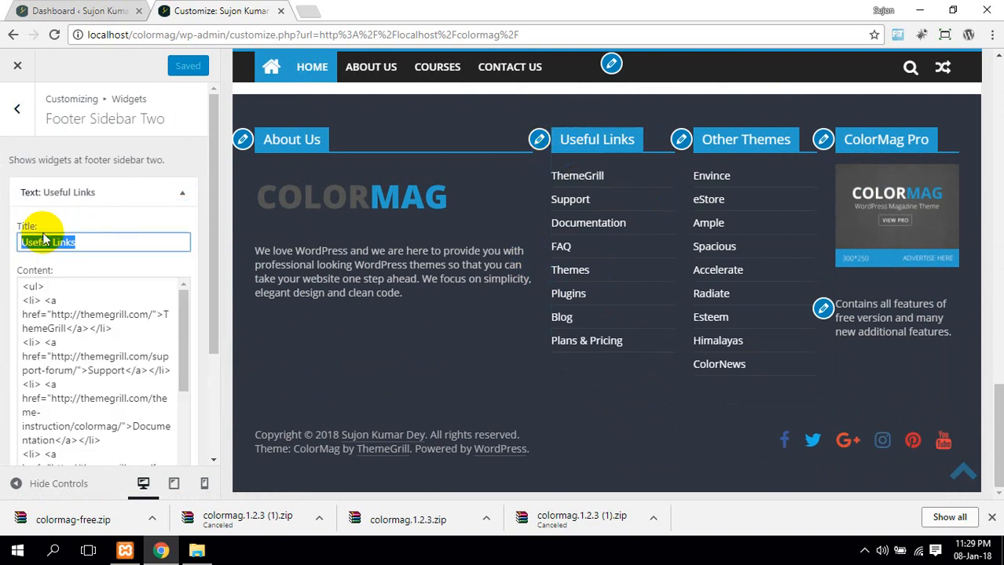
pyautogui.write('ny')
pyautogui.press('BackSpace')
pyautogui.press('BackSpace')
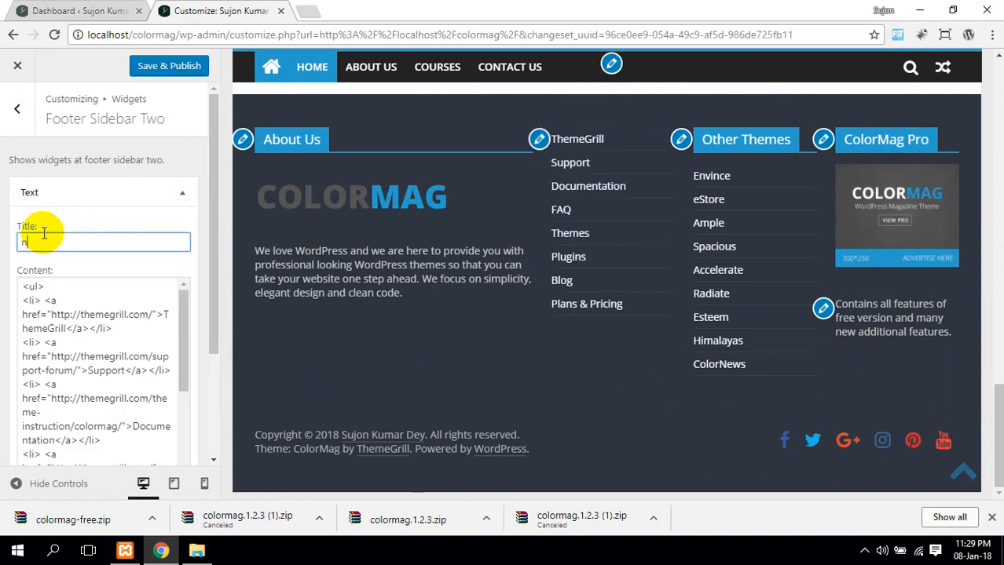
pyautogui.write('NY')
pyautogui.press('BackSpace')
pyautogui.press('BackSpace')
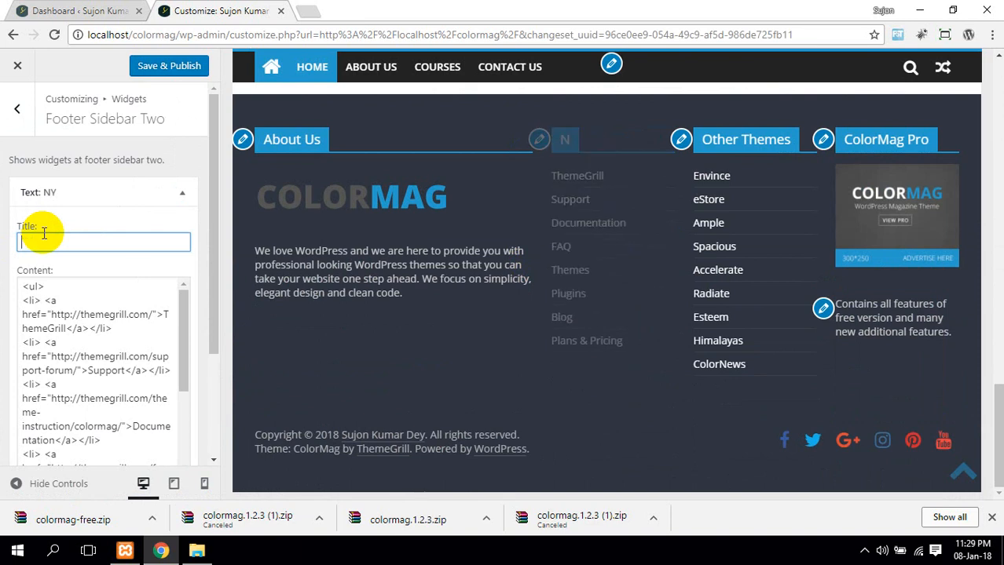
pyautogui.write('My L')
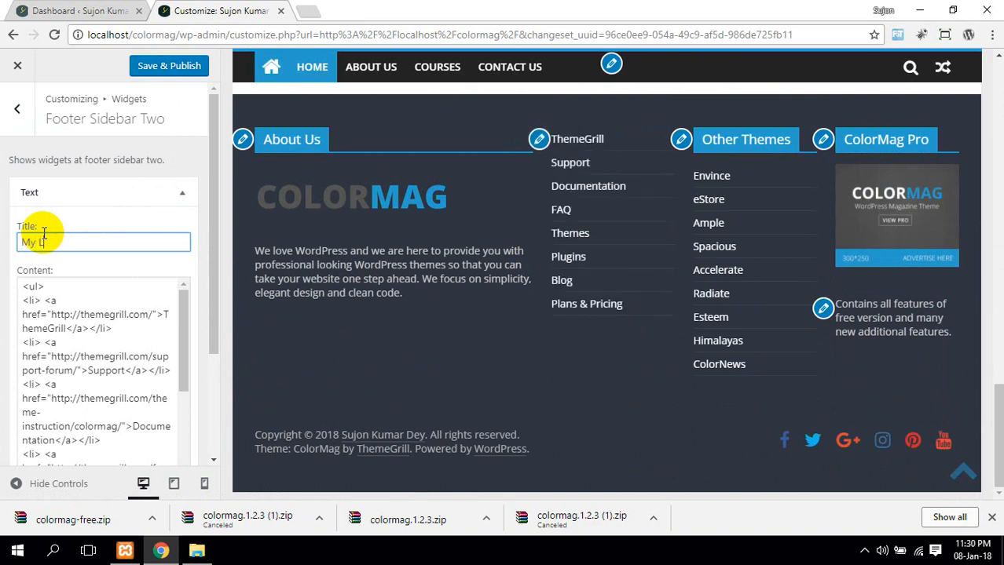
pyautogui.write('inks')
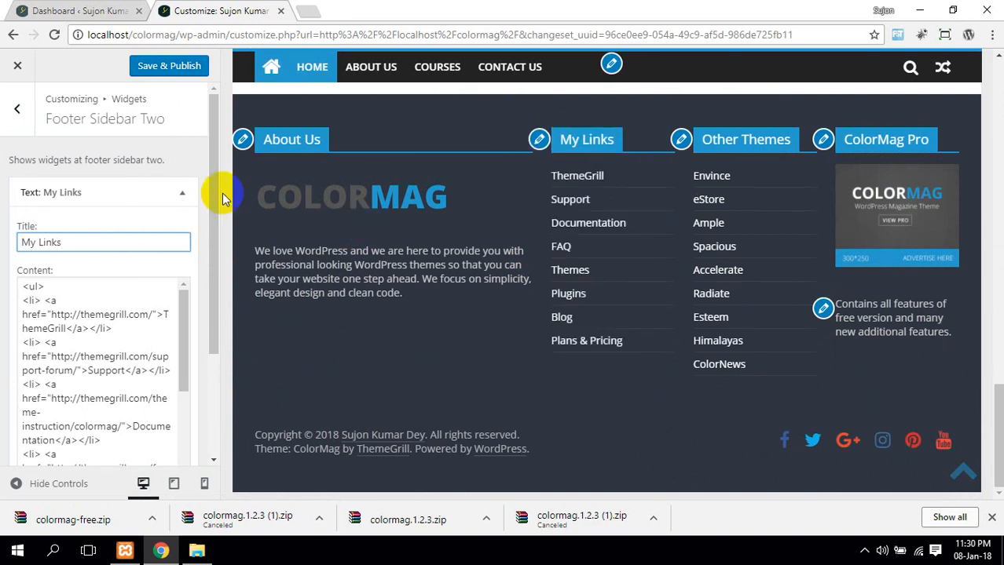
# Replace the 'Plans & Pricing' link text with the owner's name and publish
pyautogui.scroll(-6, 99, 350)
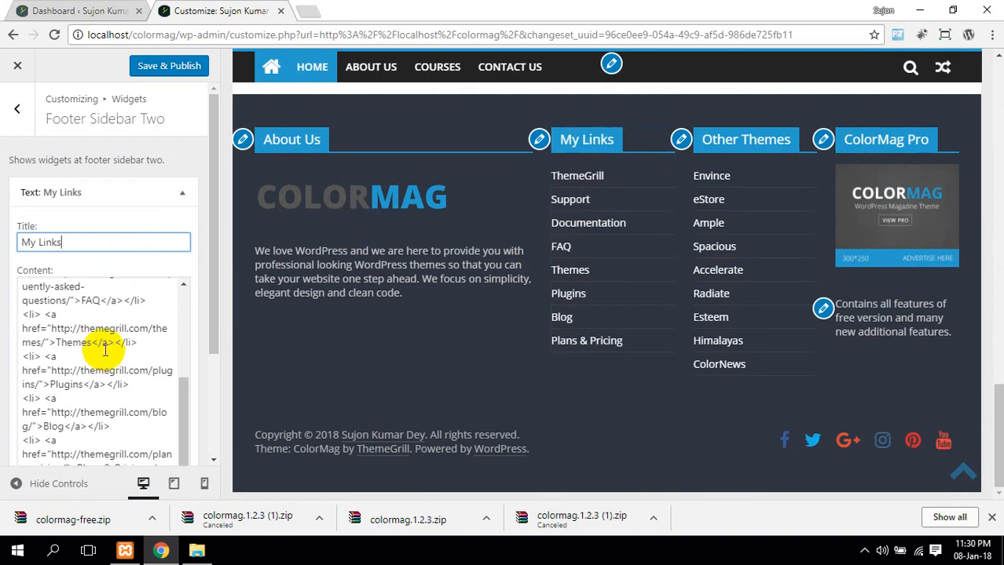
pyautogui.moveTo(68, 348); pyautogui.dragTo(22, 345)
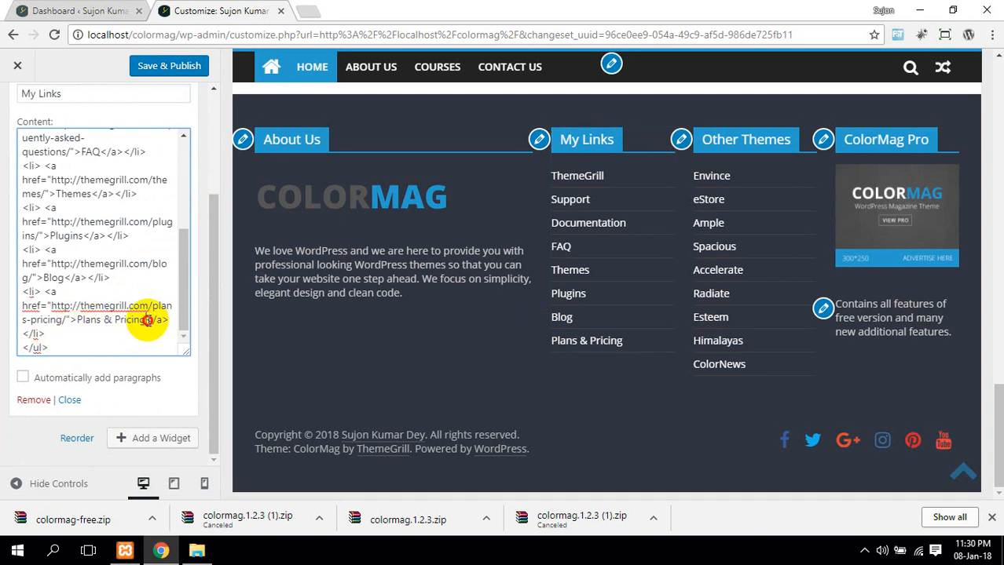
pyautogui.moveTo(146, 320); pyautogui.dragTo(73, 322)
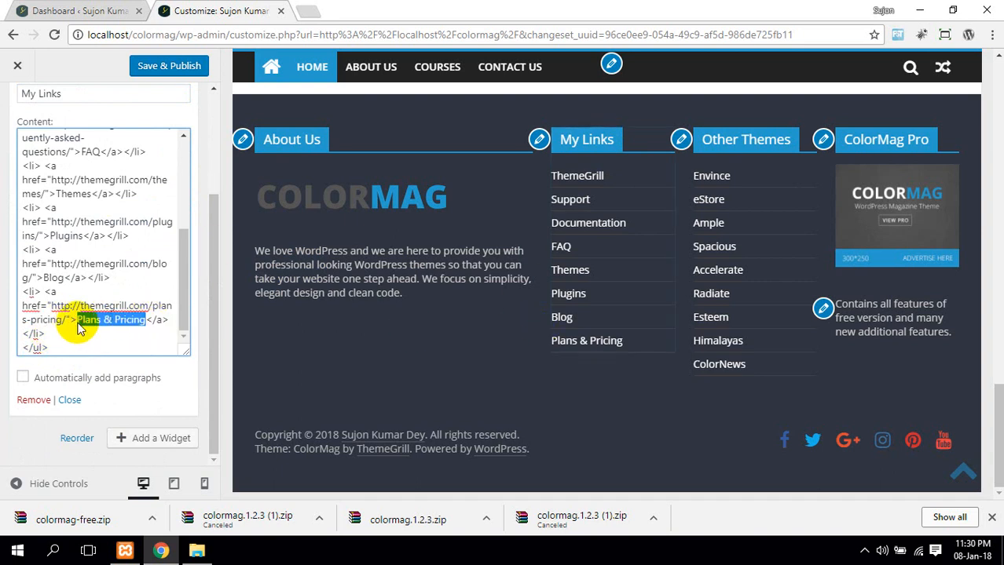
pyautogui.write('Sujon')
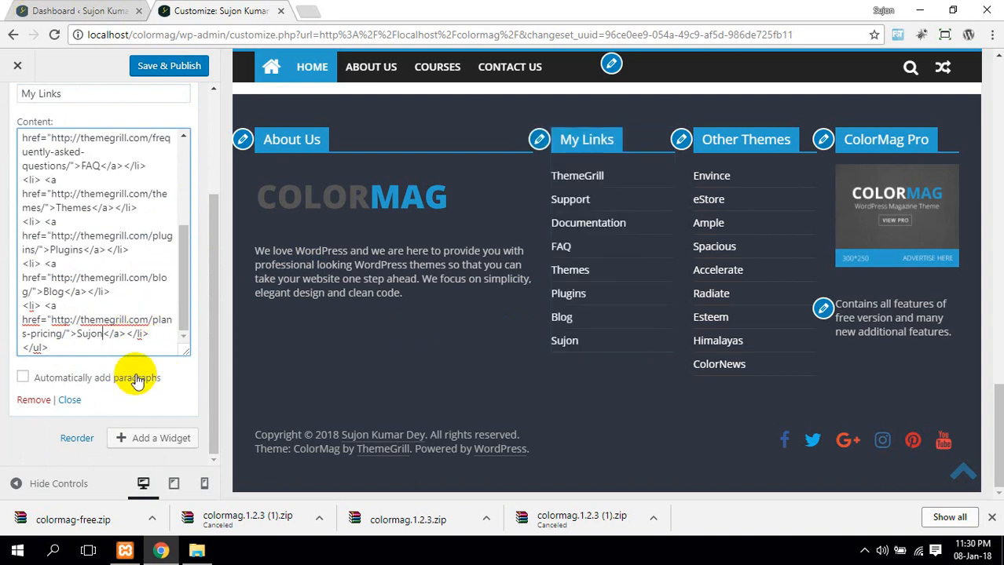
pyautogui.click(165, 68)
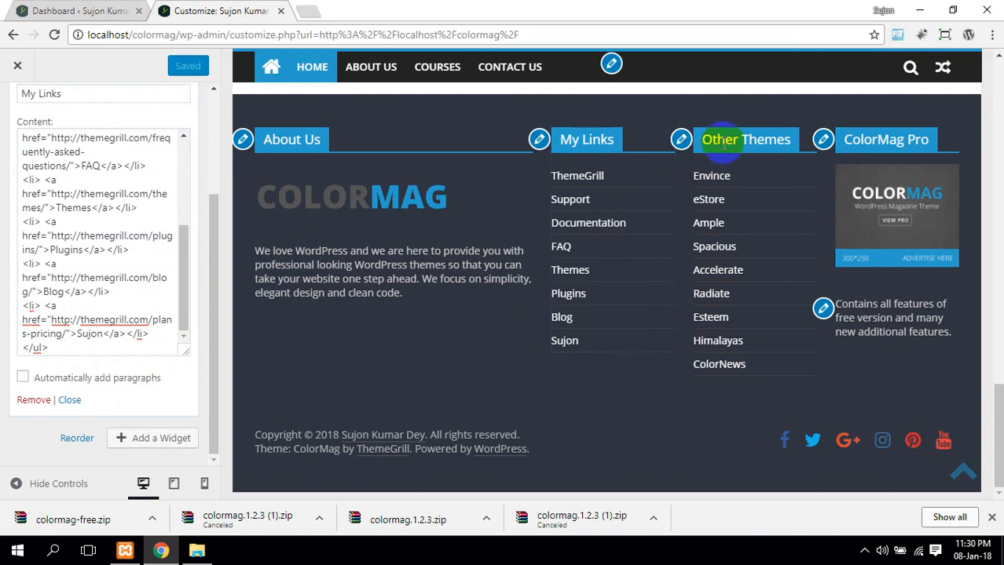
pyautogui.scroll(6, 500, 325)
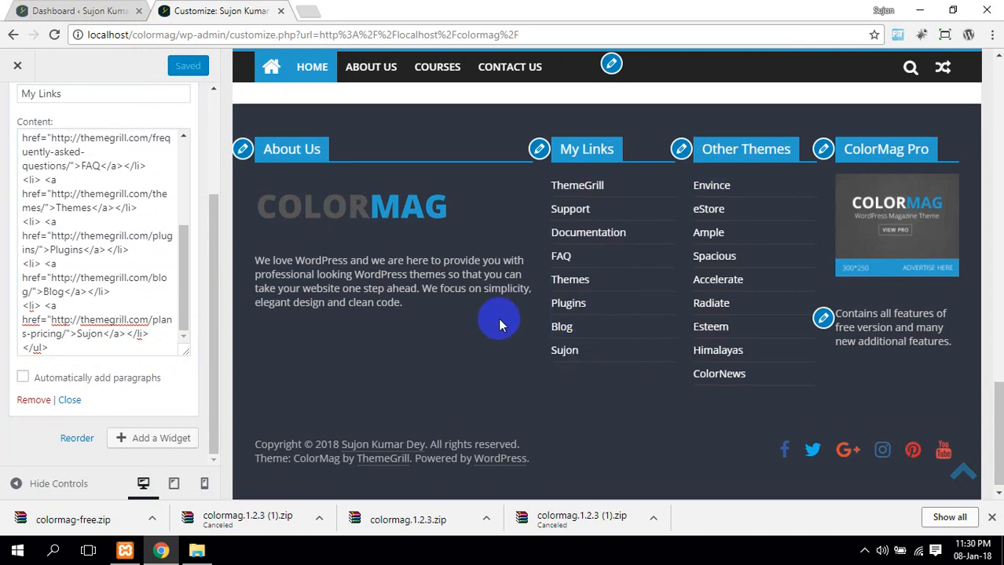
pyautogui.scroll(-4, 459, 342)
pyautogui.scroll(-2, 376, 402)
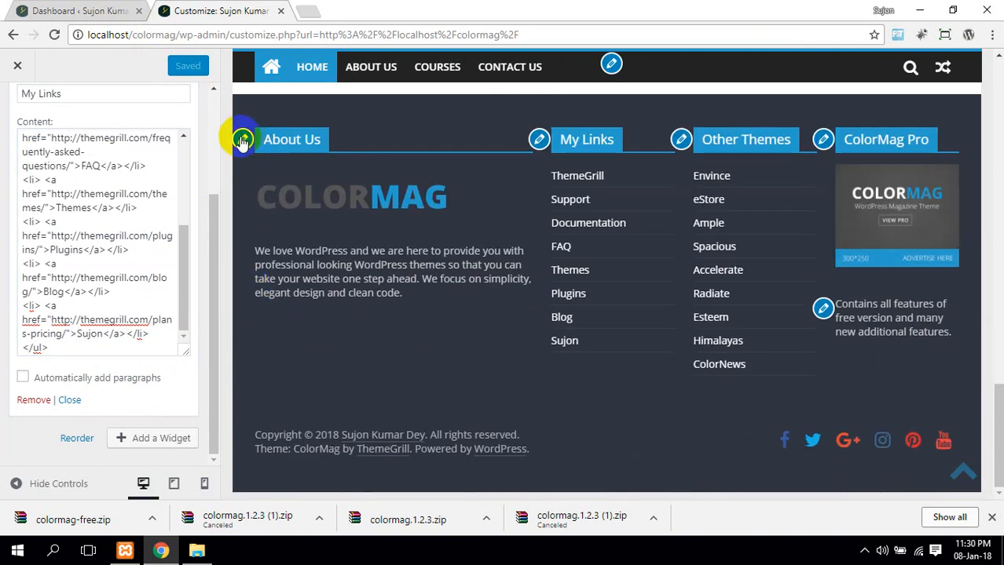
# Inspect the About Us widget's Content HTML, including the ColorMag logo image path, then collapse it
pyautogui.click(242, 140)
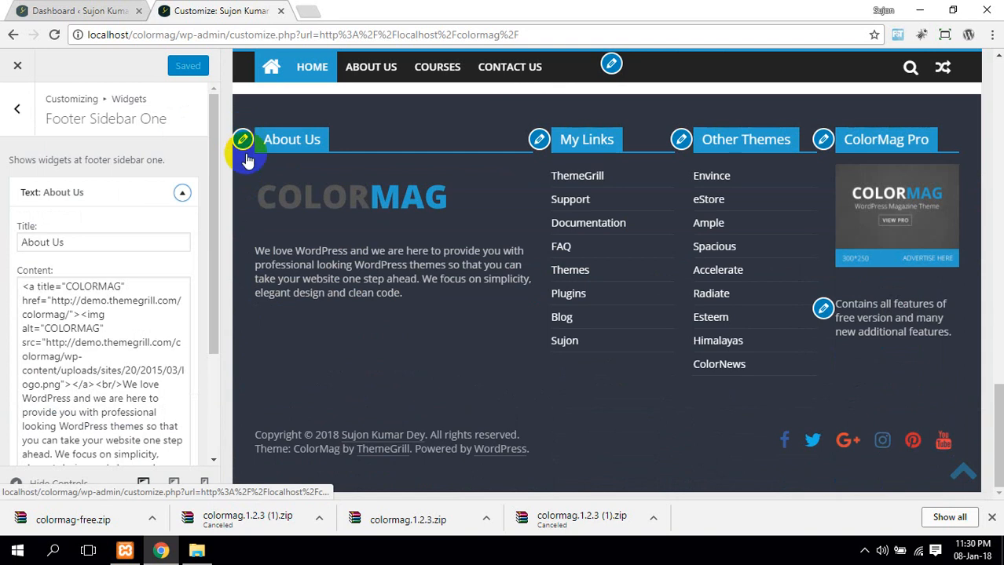
pyautogui.scroll(-3, 96, 323)
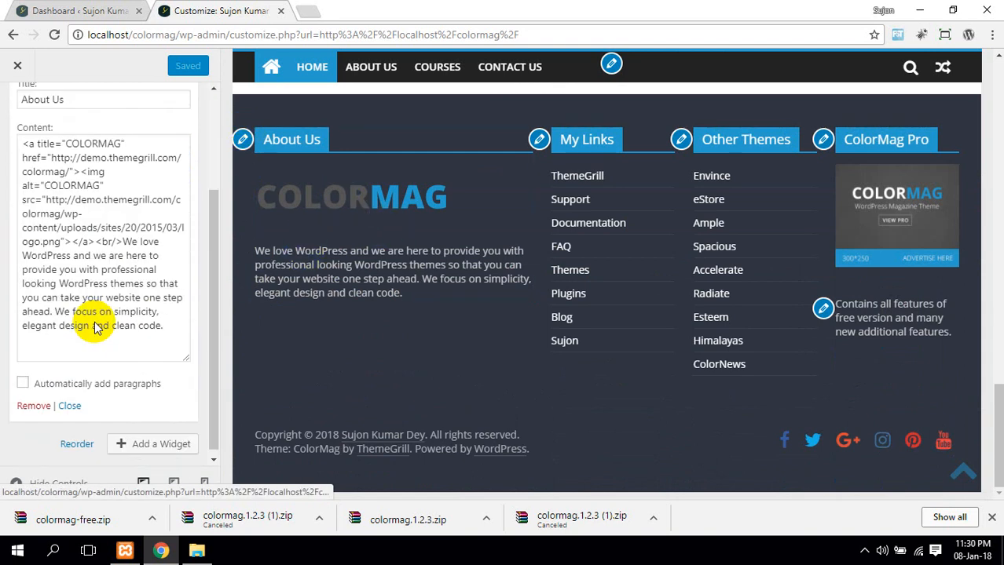
pyautogui.scroll(3, 99, 323)
pyautogui.click(106, 322)
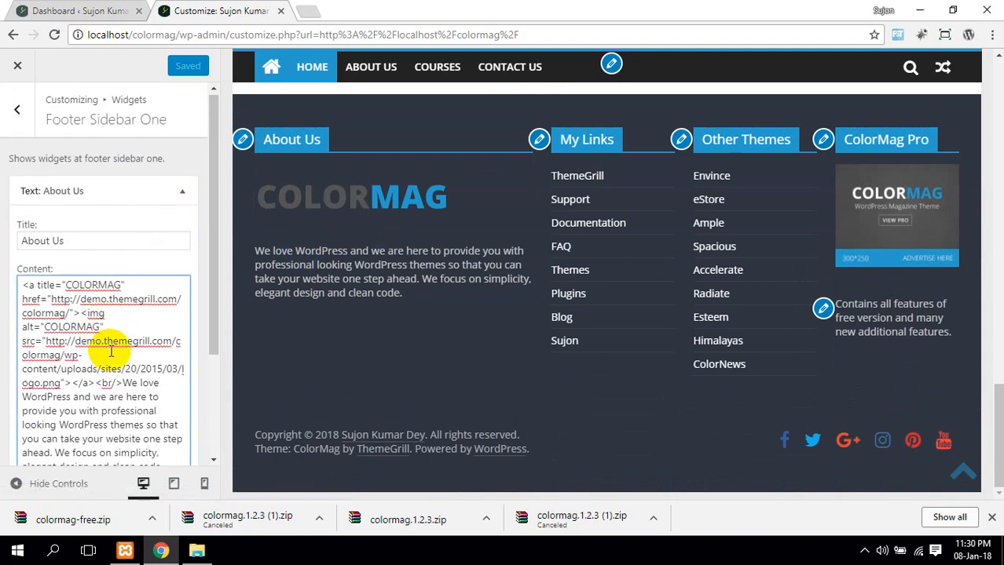
pyautogui.moveTo(113, 354); pyautogui.dragTo(82, 369)
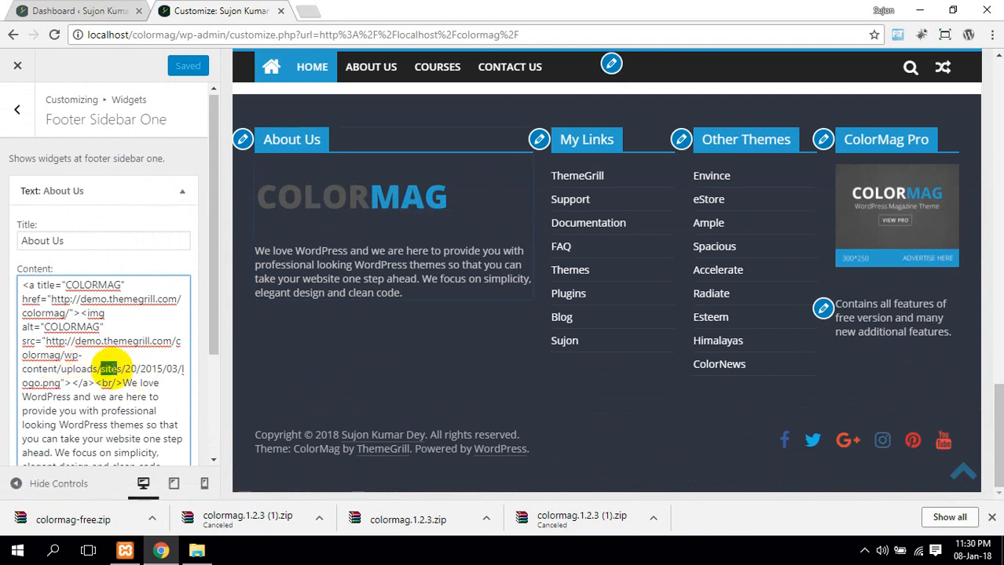
pyautogui.moveTo(137, 369); pyautogui.dragTo(175, 369)
pyautogui.scroll(-2, 97, 385)
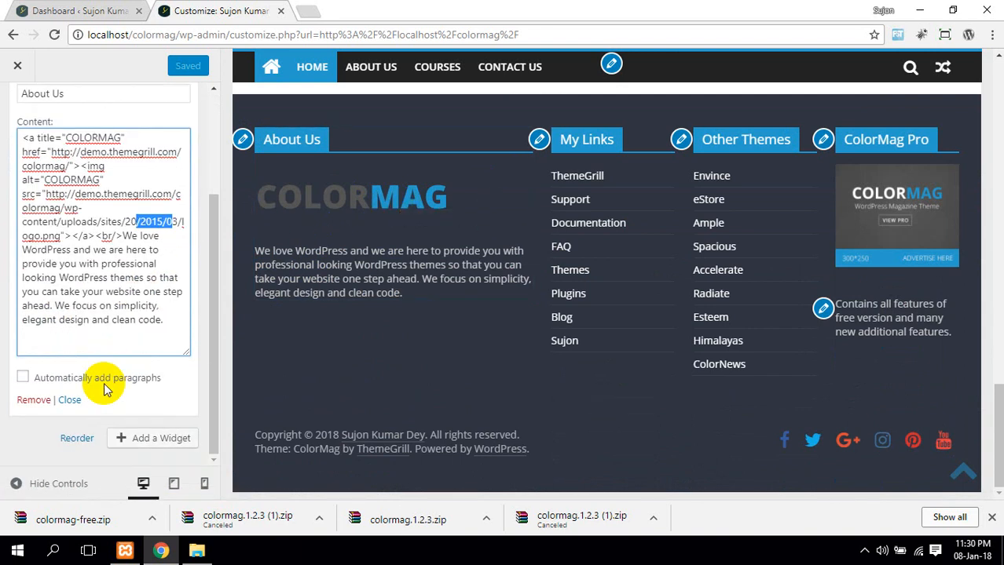
pyautogui.click(57, 248)
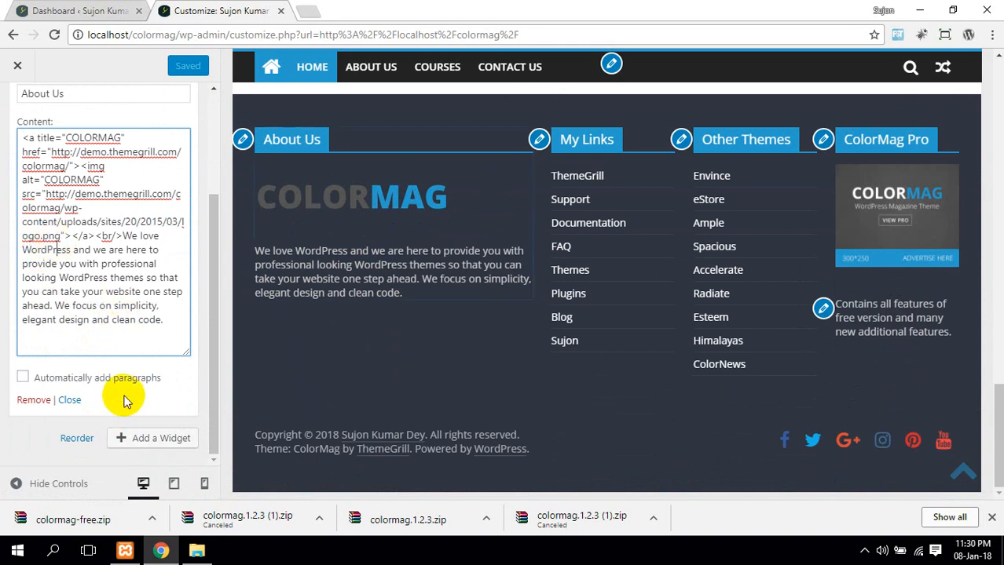
pyautogui.click(69, 400)
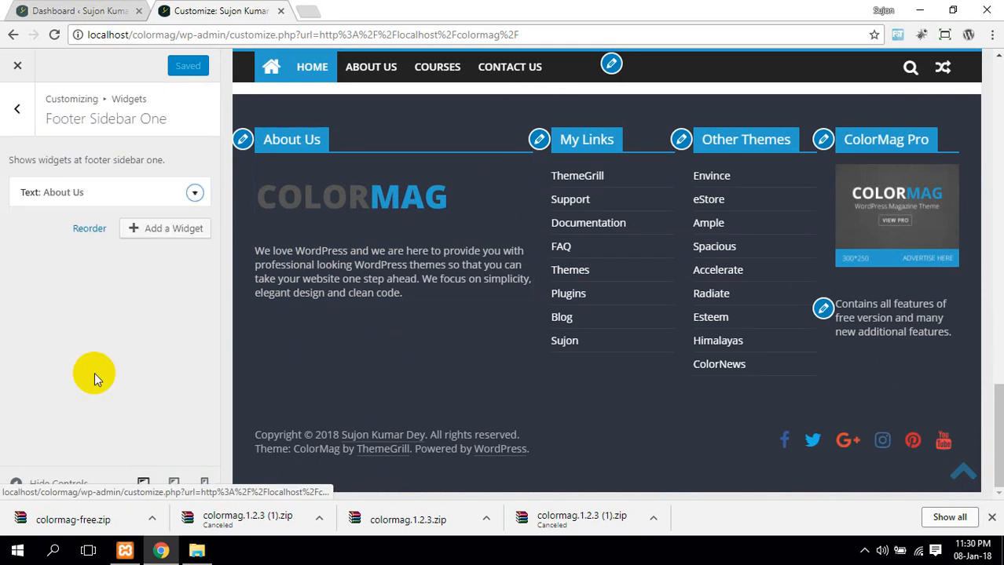
# Return to the widget areas and look at the Health featured posts widget's title
pyautogui.click(17, 121)
pyautogui.scroll(20, 275, 250)
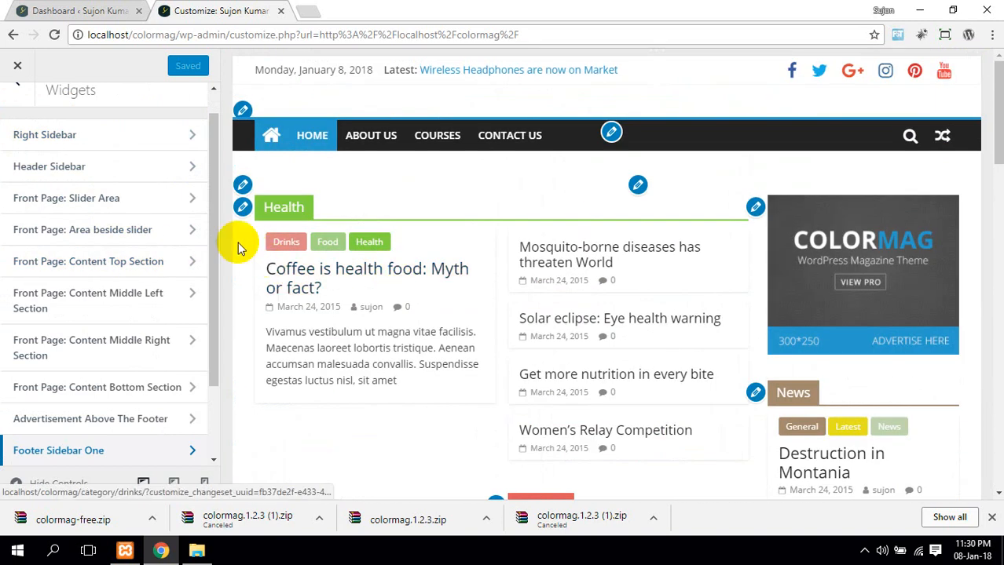
pyautogui.click(243, 209)
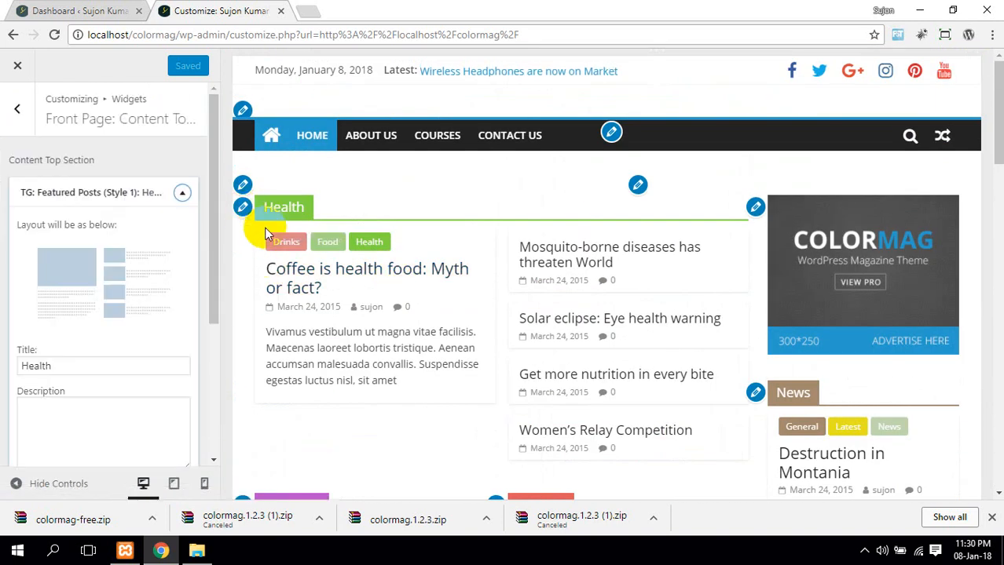
pyautogui.click(107, 362)
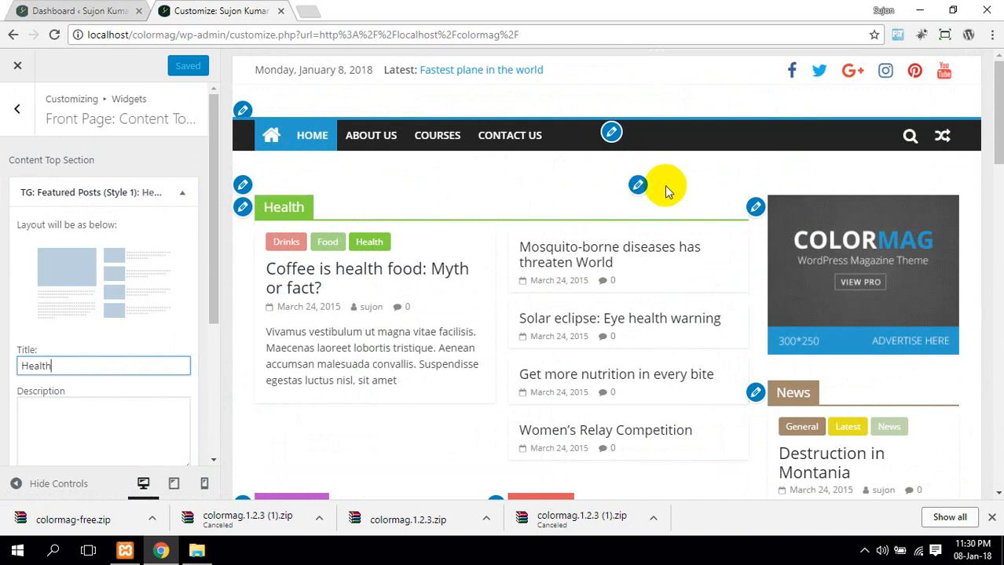
# Open the right sidebar's 300x250 advertisement widget and review its themegrill image link
pyautogui.click(754, 209)
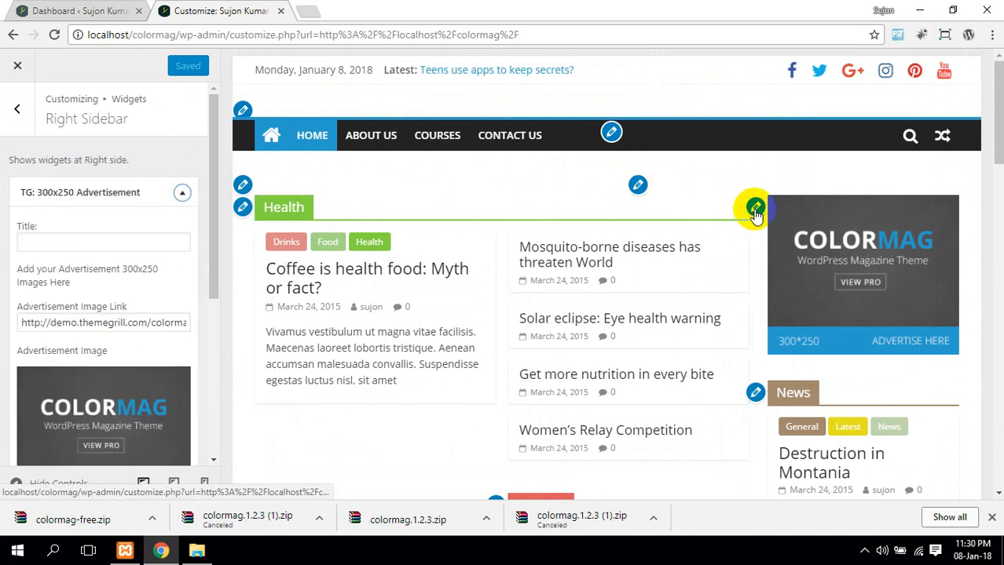
pyautogui.scroll(-2, 74, 399)
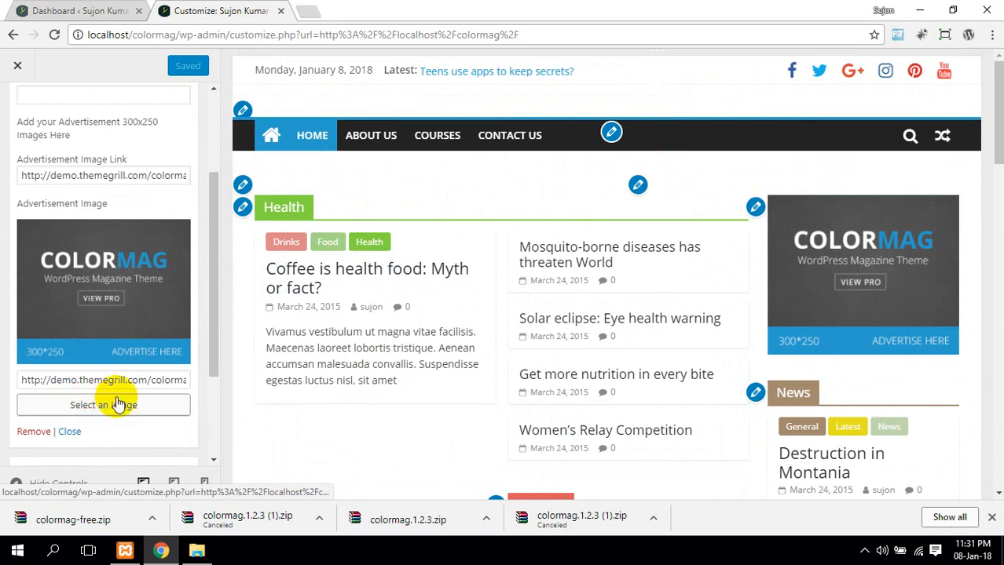
pyautogui.scroll(-2, 116, 399)
pyautogui.scroll(1, 117, 399)
pyautogui.scroll(-1, 157, 399)
pyautogui.scroll(3, 118, 392)
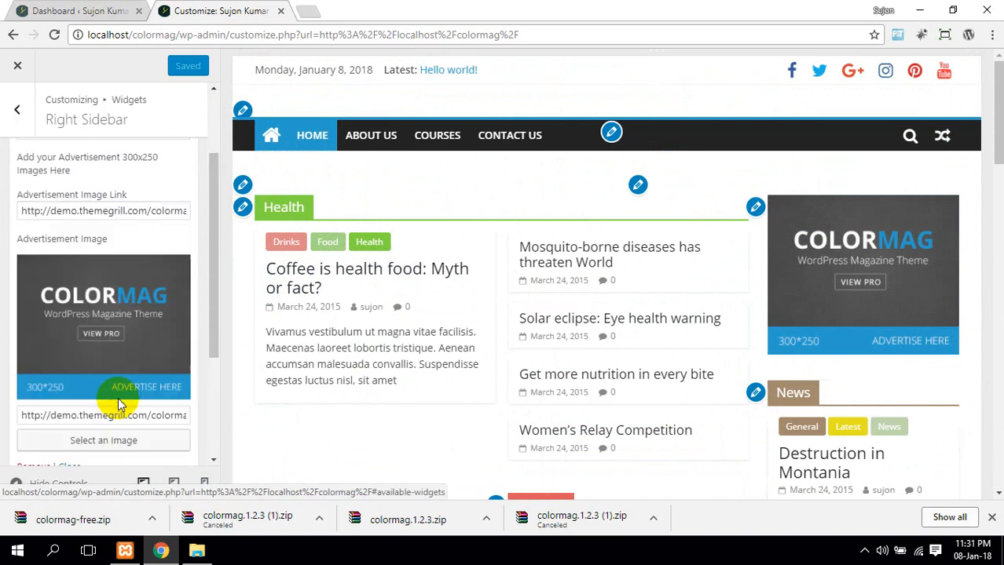
pyautogui.doubleClick(117, 251)
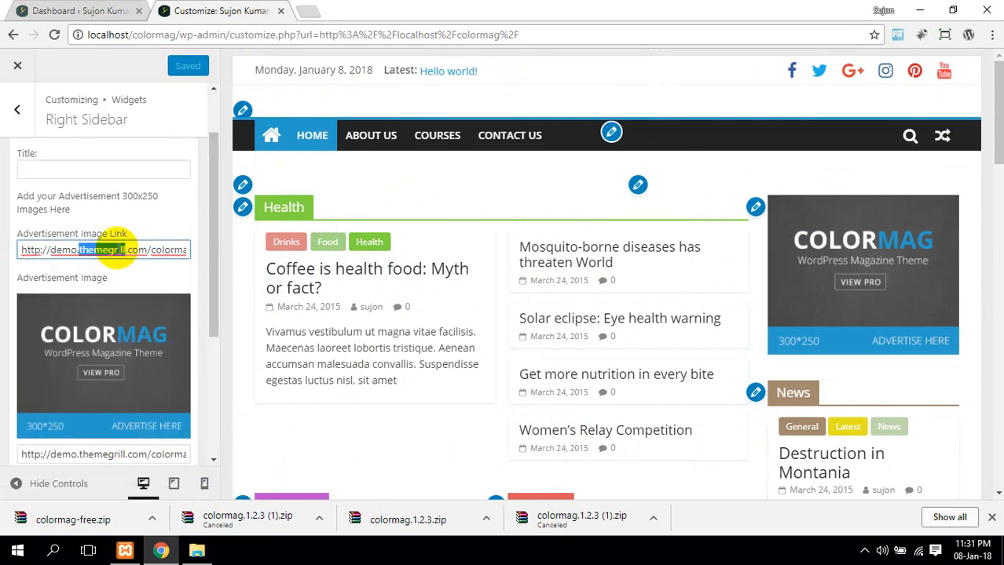
pyautogui.scroll(-2, 560, 274)
pyautogui.scroll(-4, 135, 396)
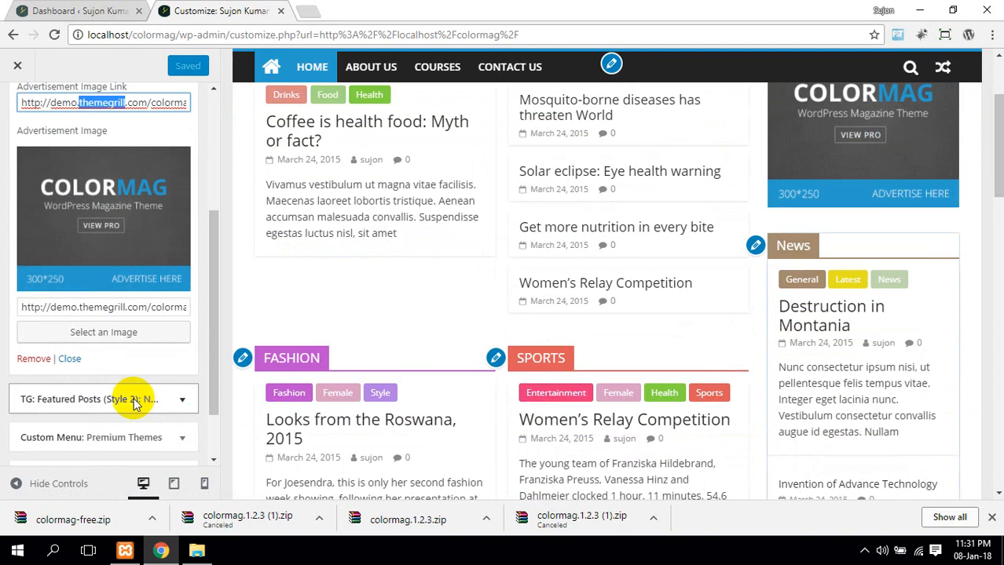
pyautogui.scroll(1, 86, 416)
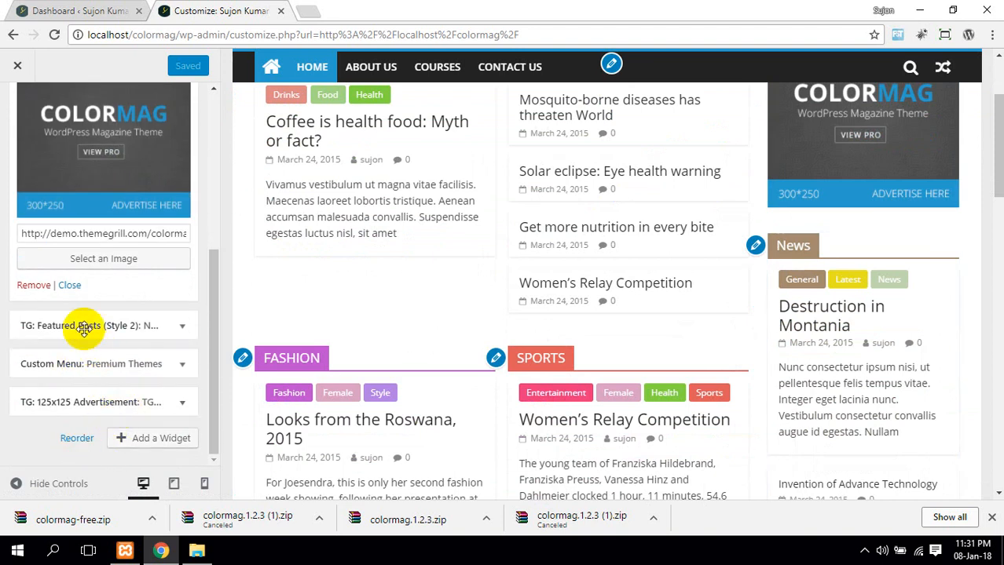
# Remove the TG: 300x250 Advertisement widget and Save & Publish the change
pyautogui.click(34, 285)
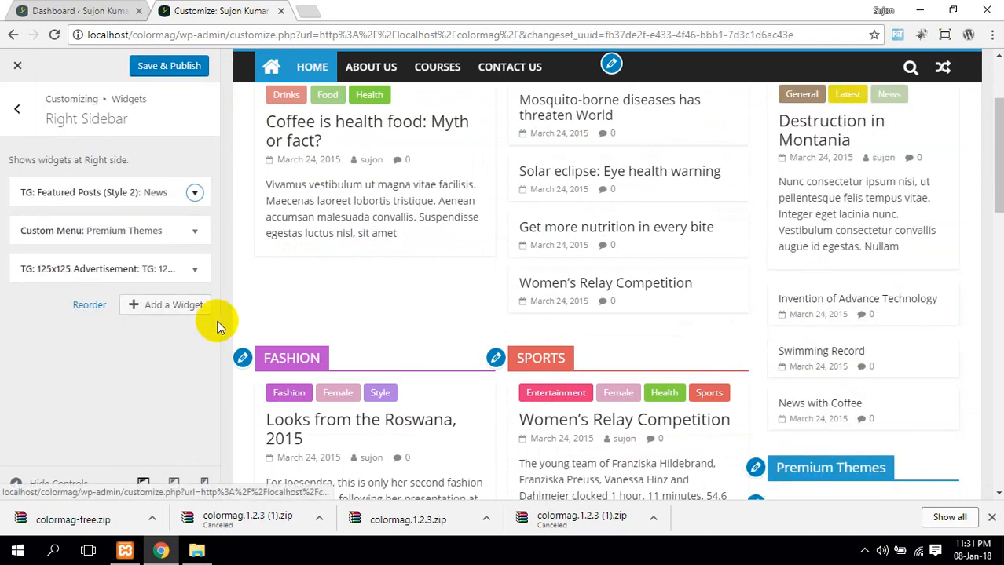
pyautogui.click(185, 66)
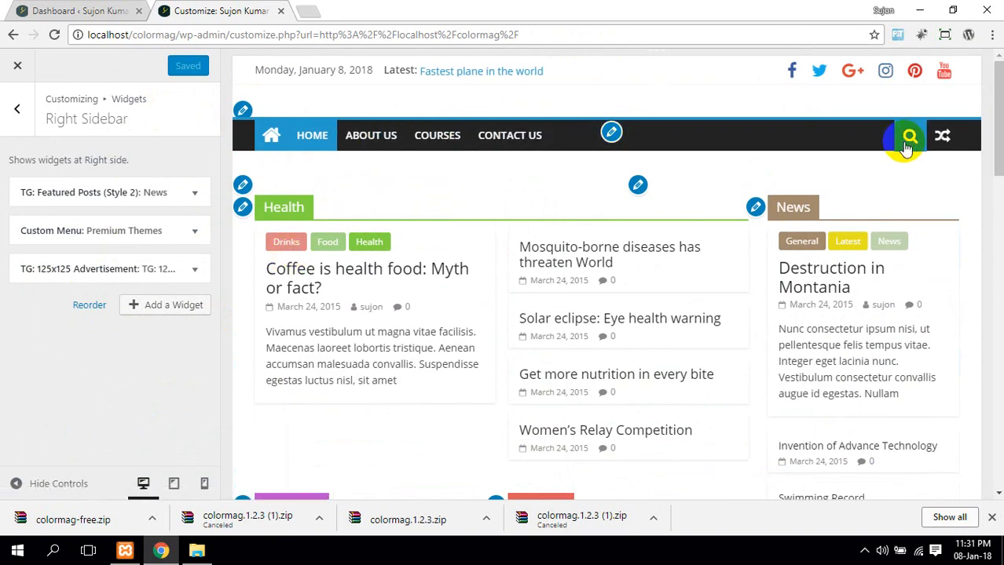
pyautogui.scroll(-3, 842, 159)
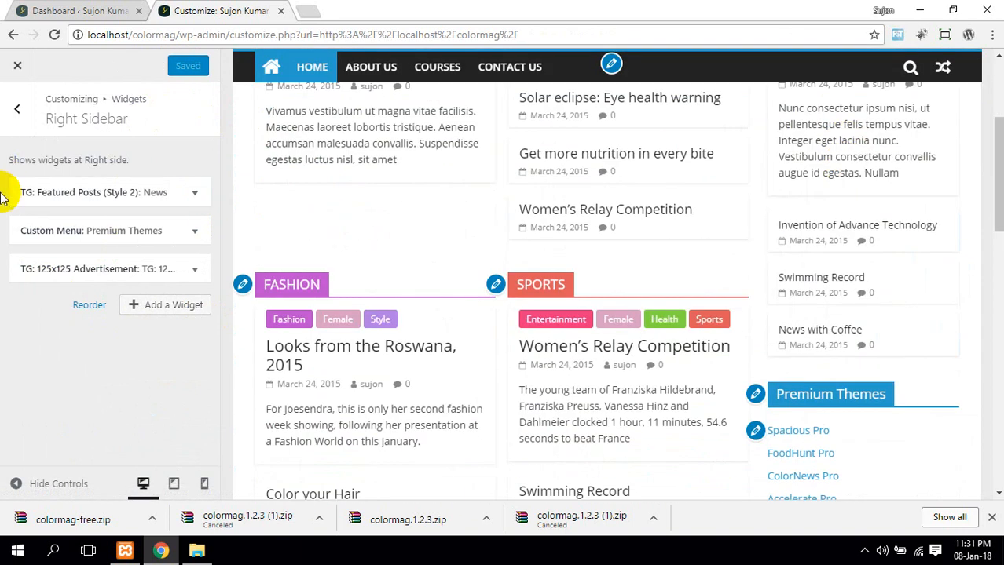
pyautogui.scroll(-10, 481, 253)
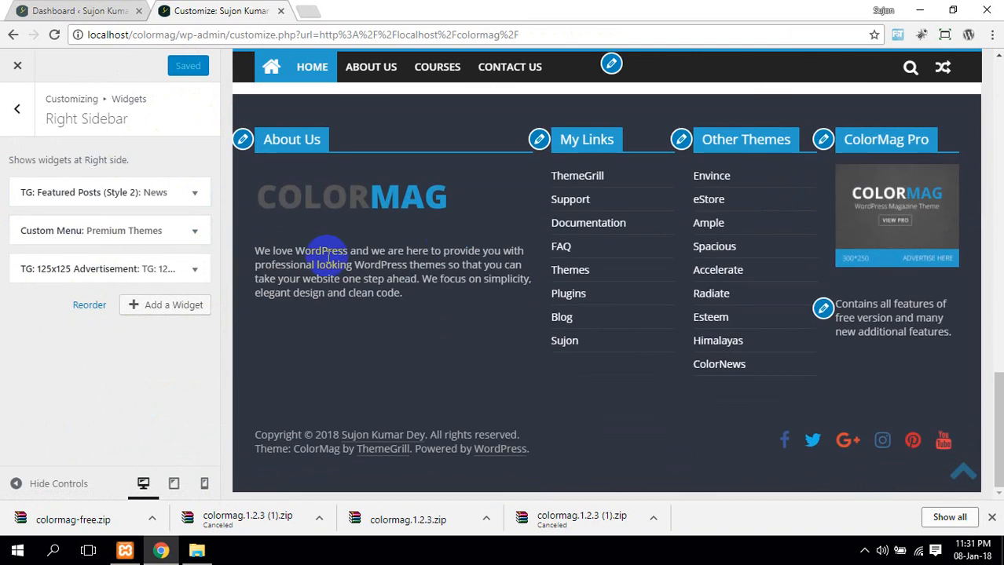